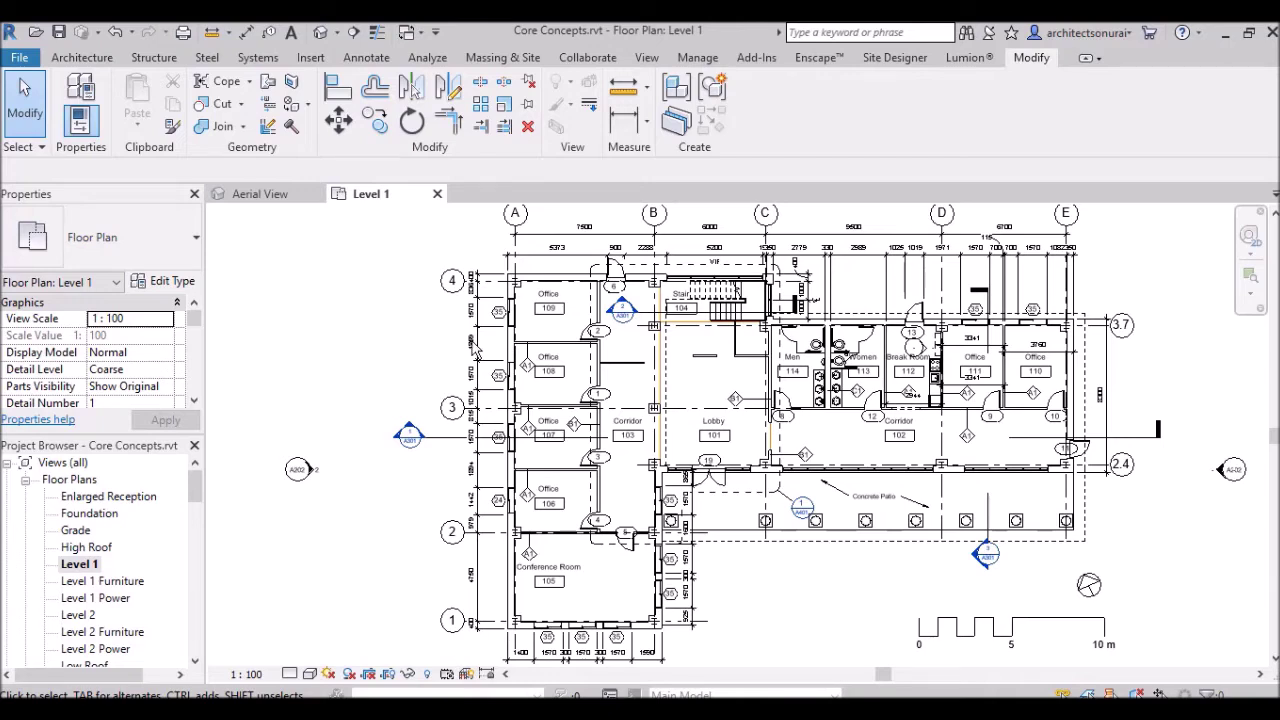
Set the Level 1 floor plan's view scale to 1:50.
{"action": "scroll", "coordinate": [477, 350], "scroll_direction": "down", "scroll_amount": 2}
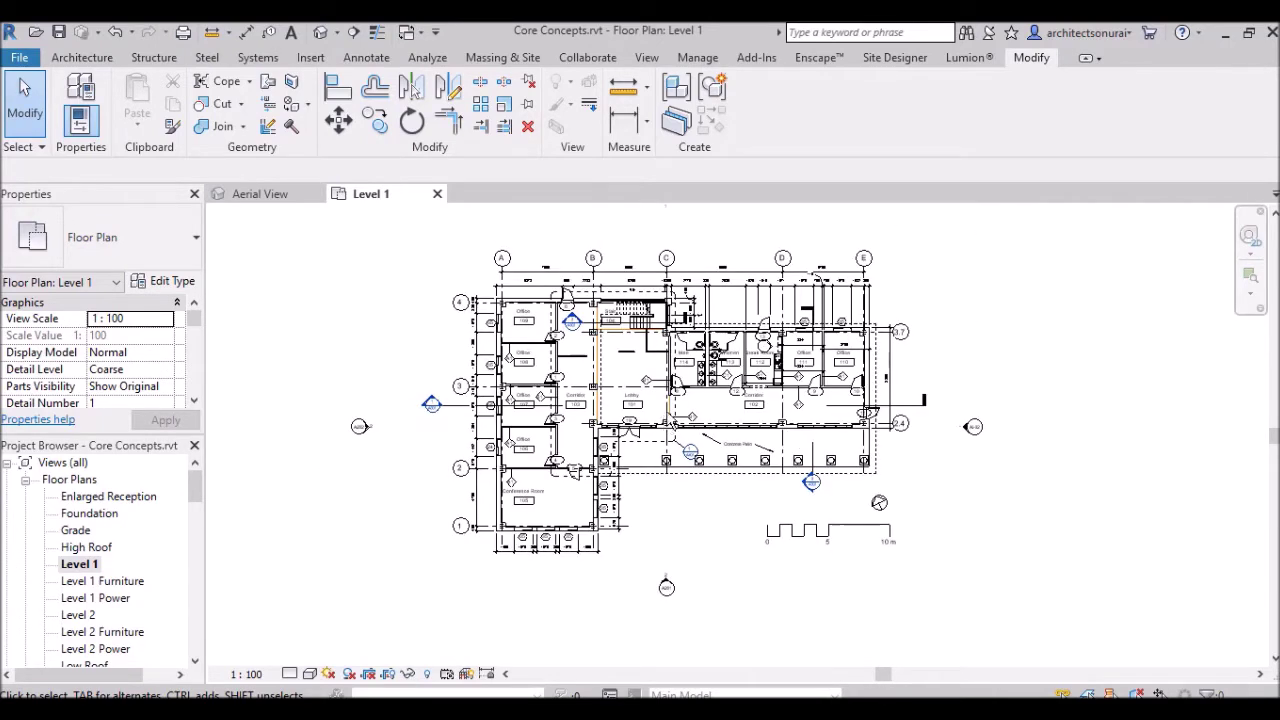
{"action": "scroll", "coordinate": [715, 392], "scroll_direction": "up", "scroll_amount": 1}
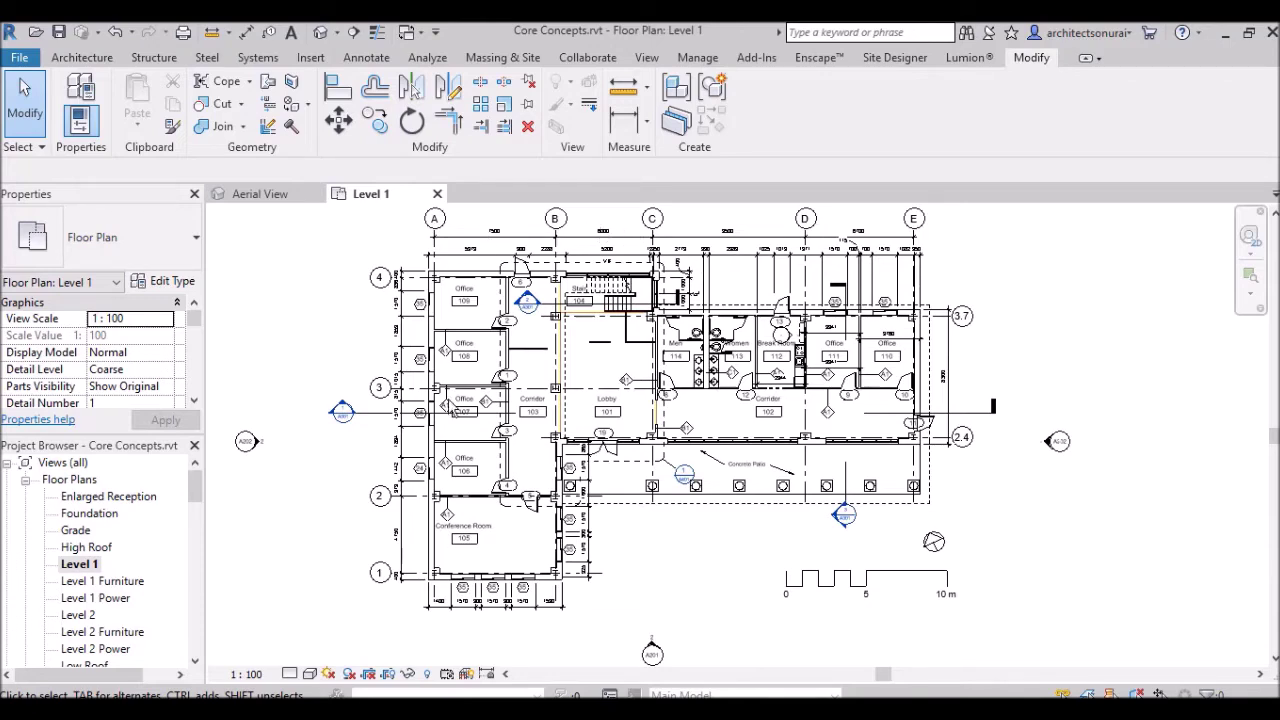
{"action": "scroll", "coordinate": [430, 485], "scroll_direction": "up", "scroll_amount": 3}
{"action": "scroll", "coordinate": [430, 485], "scroll_direction": "up", "scroll_amount": 2}
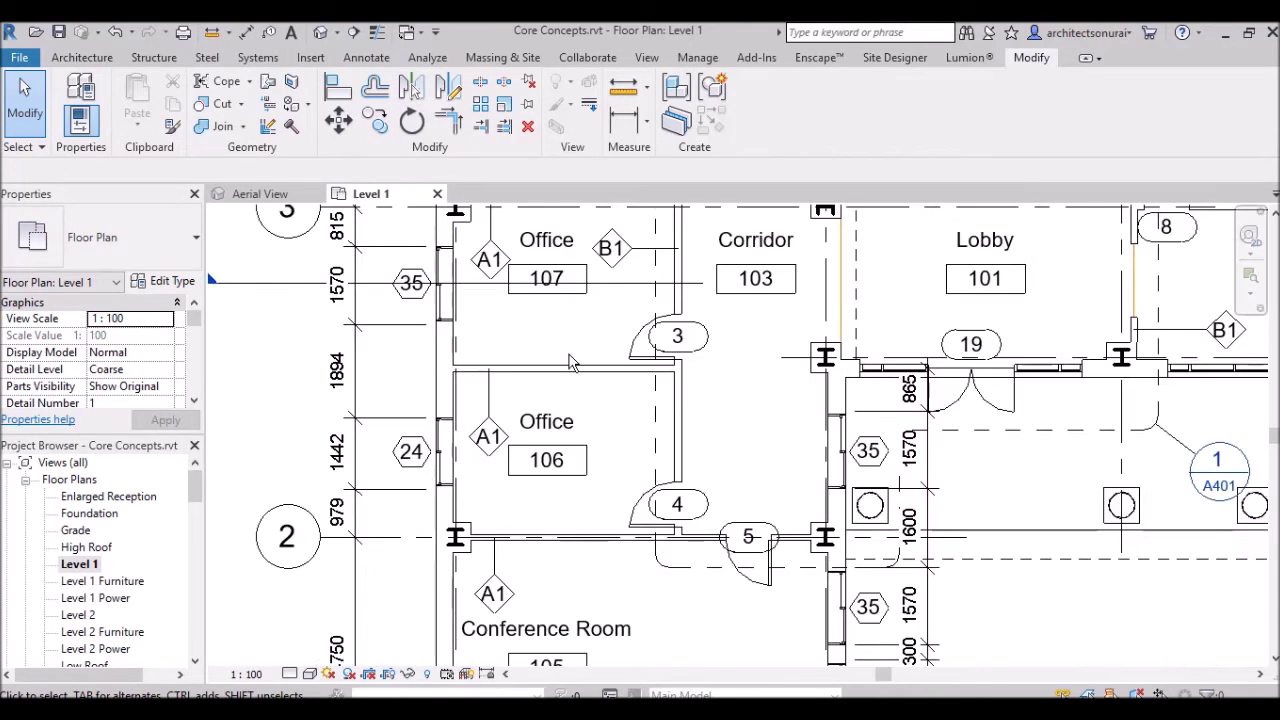
{"action": "scroll", "coordinate": [542, 366], "scroll_direction": "down", "scroll_amount": 2}
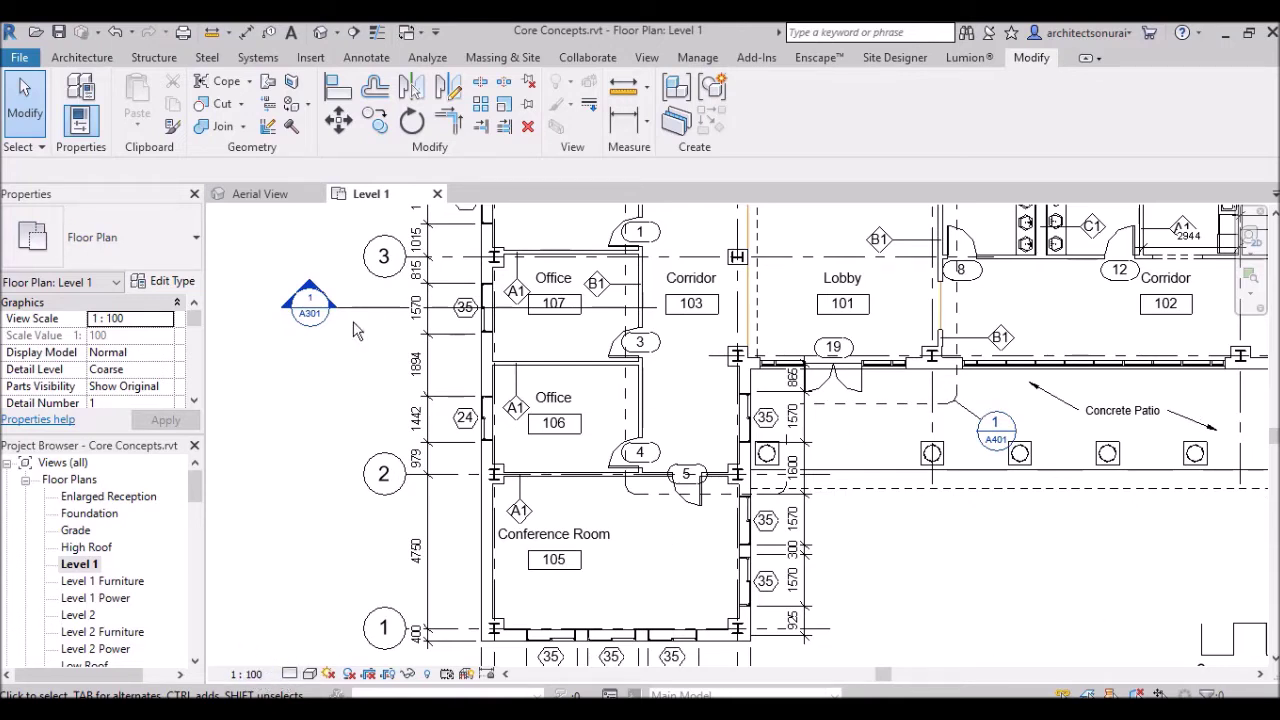
{"action": "left_click", "coordinate": [248, 675]}
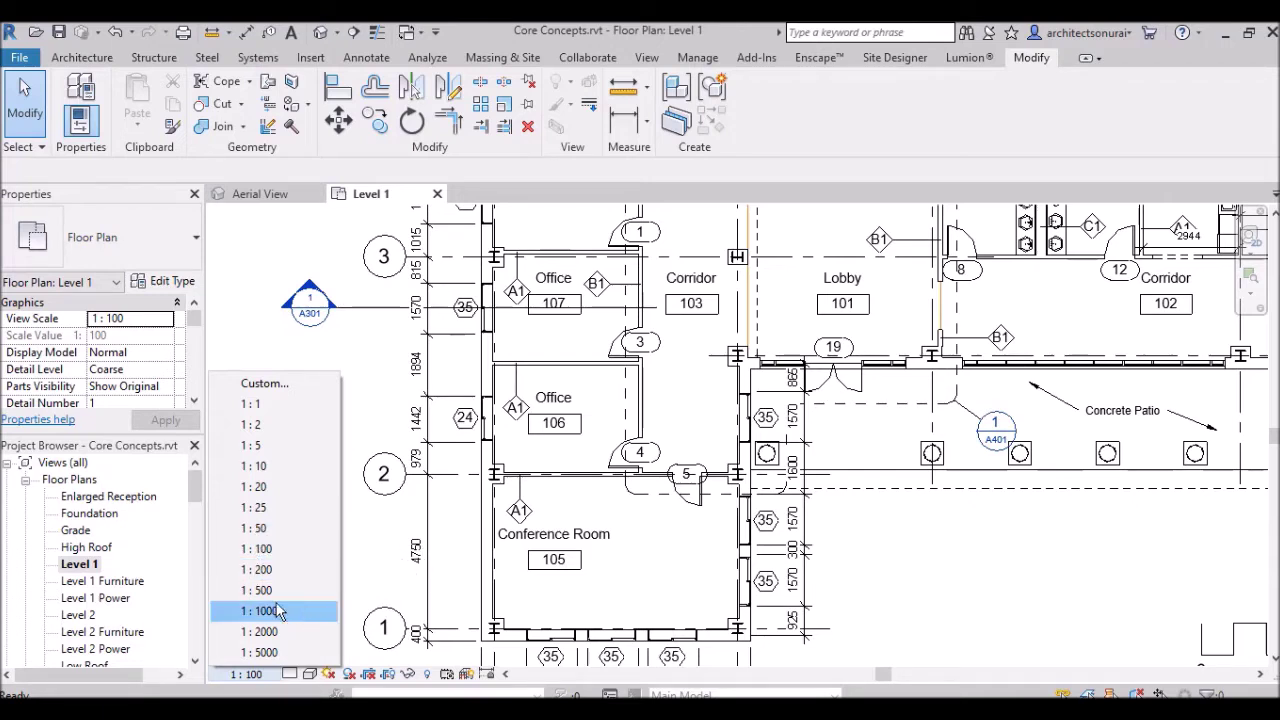
{"action": "left_click", "coordinate": [258, 530]}
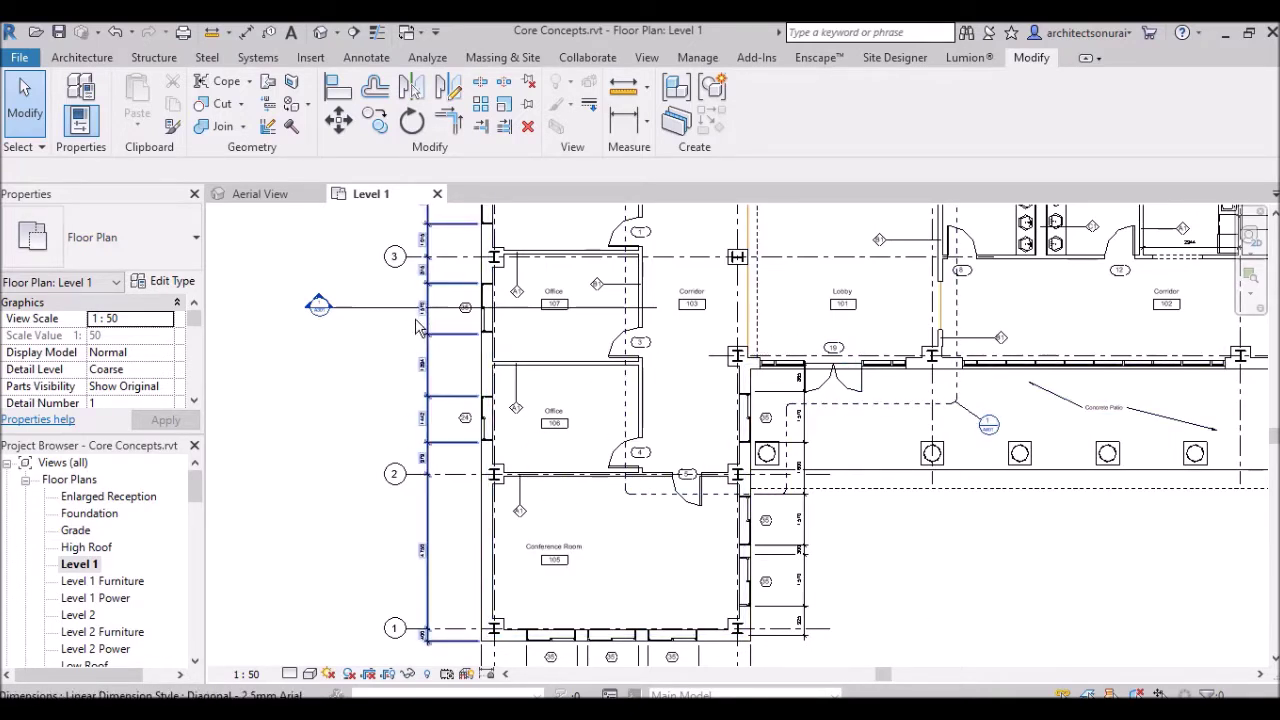
Return the Level 1 floor plan's view scale to 1:100.
{"action": "left_click", "coordinate": [250, 675]}
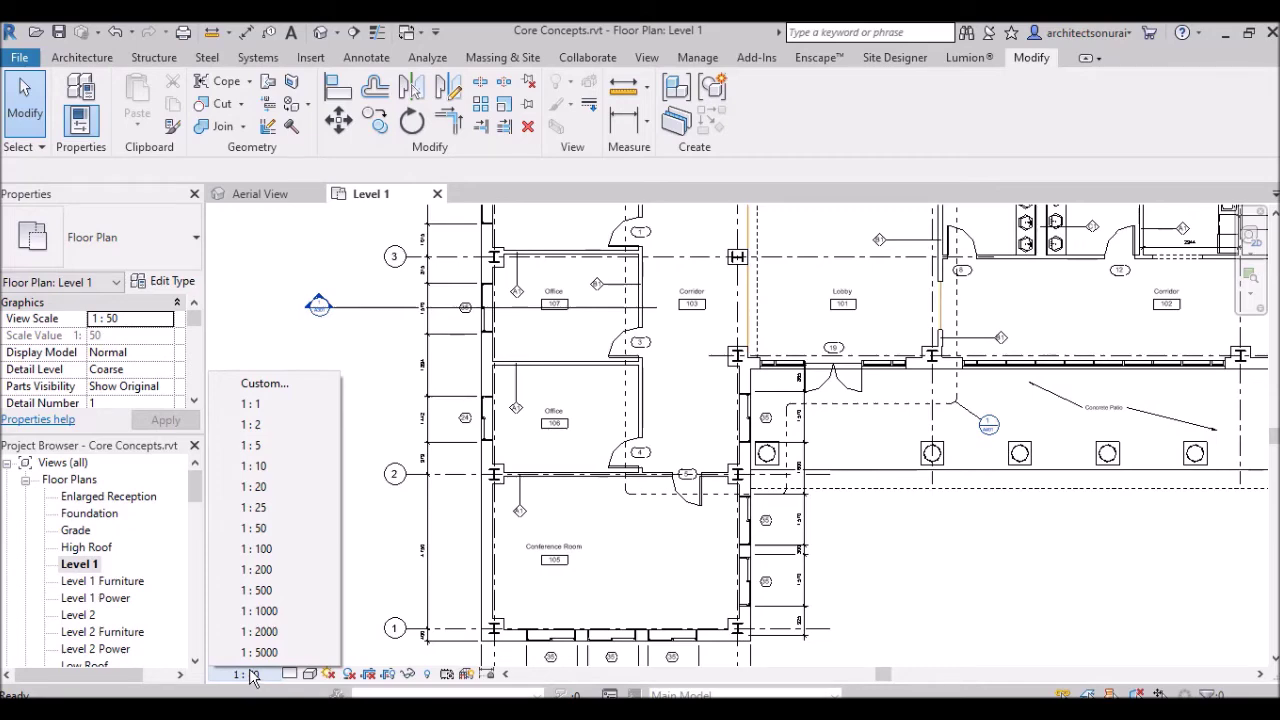
{"action": "left_click", "coordinate": [257, 551]}
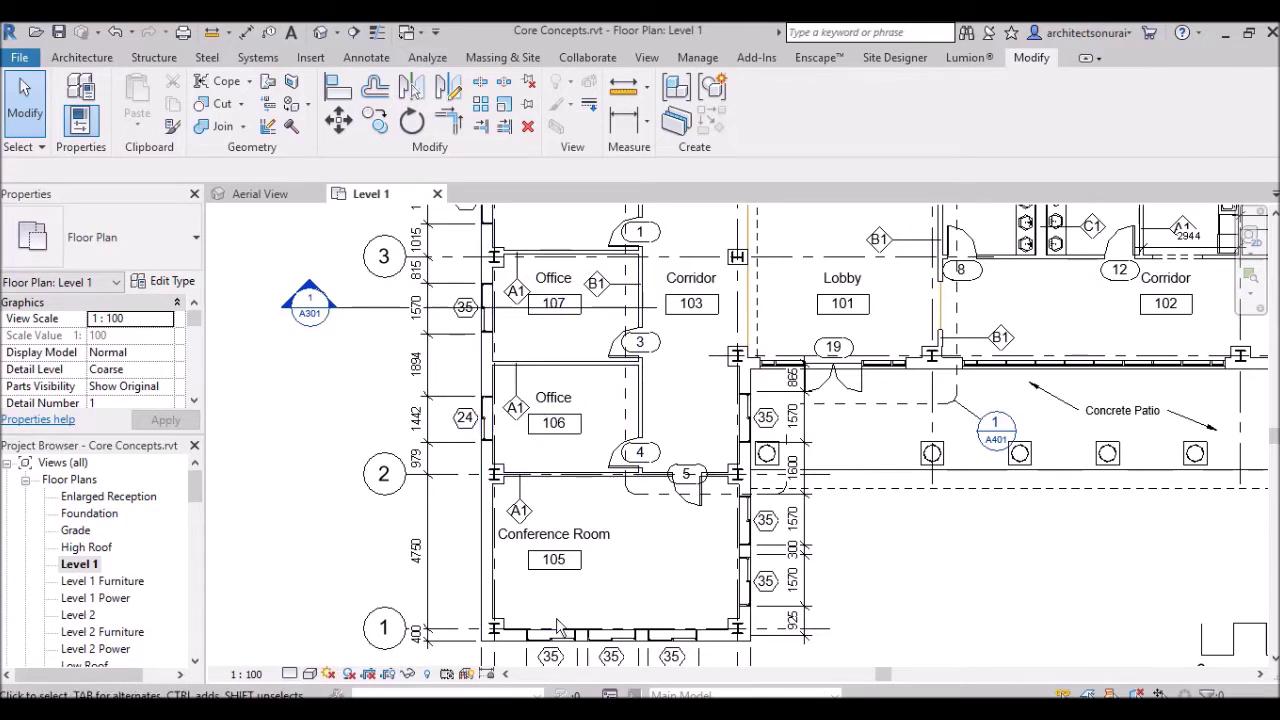
Examine the type and plan appearance of the exterior wall beside the Conference Room, then clear the selection.
{"action": "scroll", "coordinate": [632, 456], "scroll_direction": "down", "scroll_amount": 2}
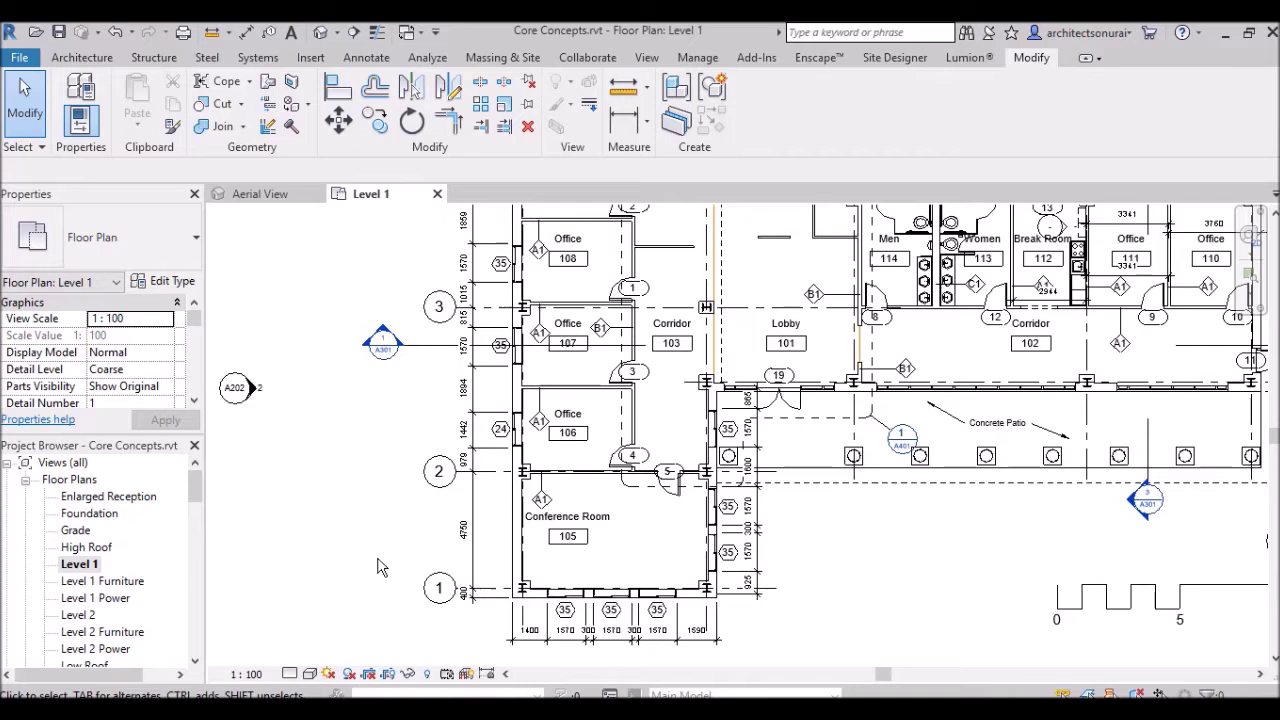
{"action": "left_click", "coordinate": [290, 674]}
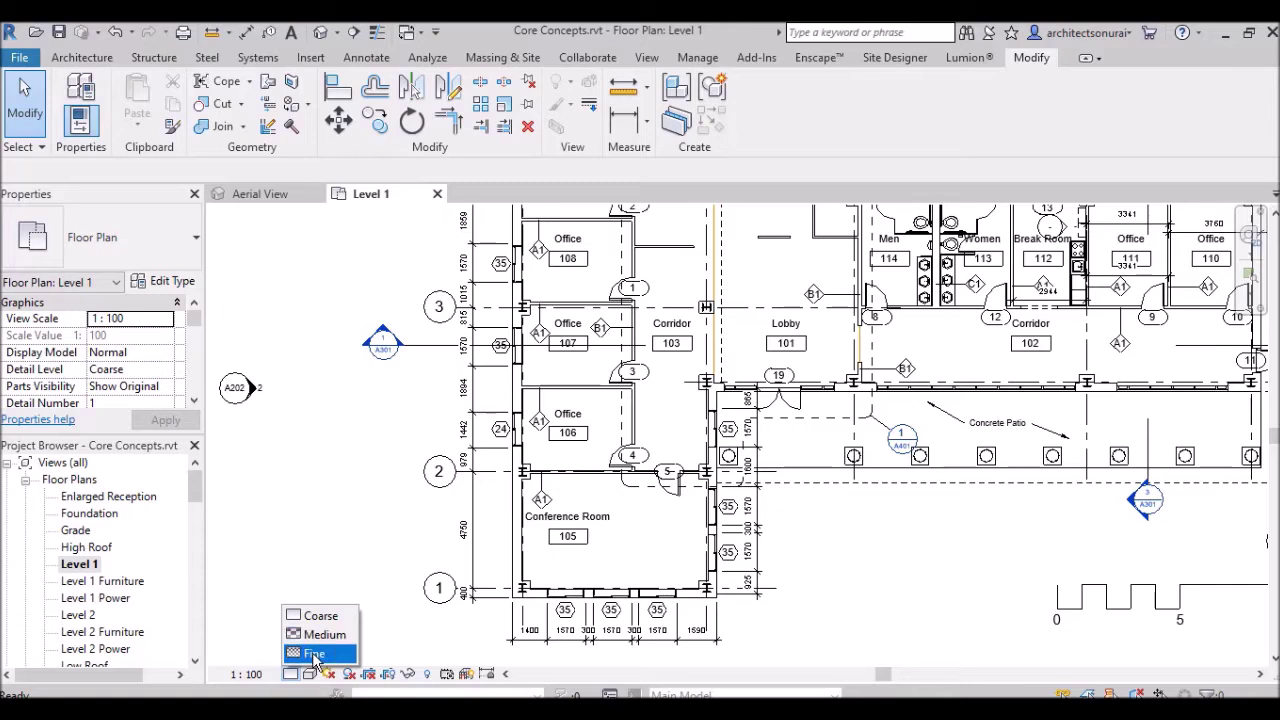
{"action": "left_click", "coordinate": [336, 502]}
{"action": "scroll", "coordinate": [823, 488], "scroll_direction": "down", "scroll_amount": 3}
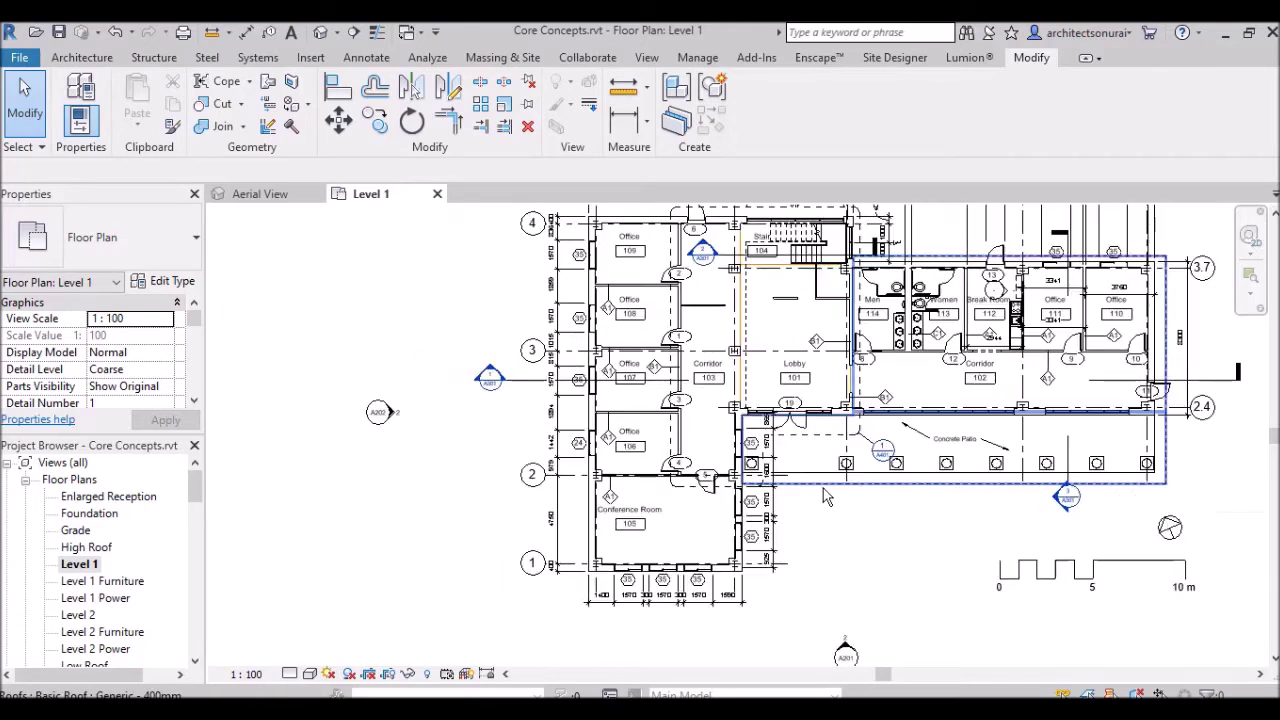
{"action": "scroll", "coordinate": [617, 525], "scroll_direction": "up", "scroll_amount": 4}
{"action": "scroll", "coordinate": [617, 525], "scroll_direction": "up", "scroll_amount": 1}
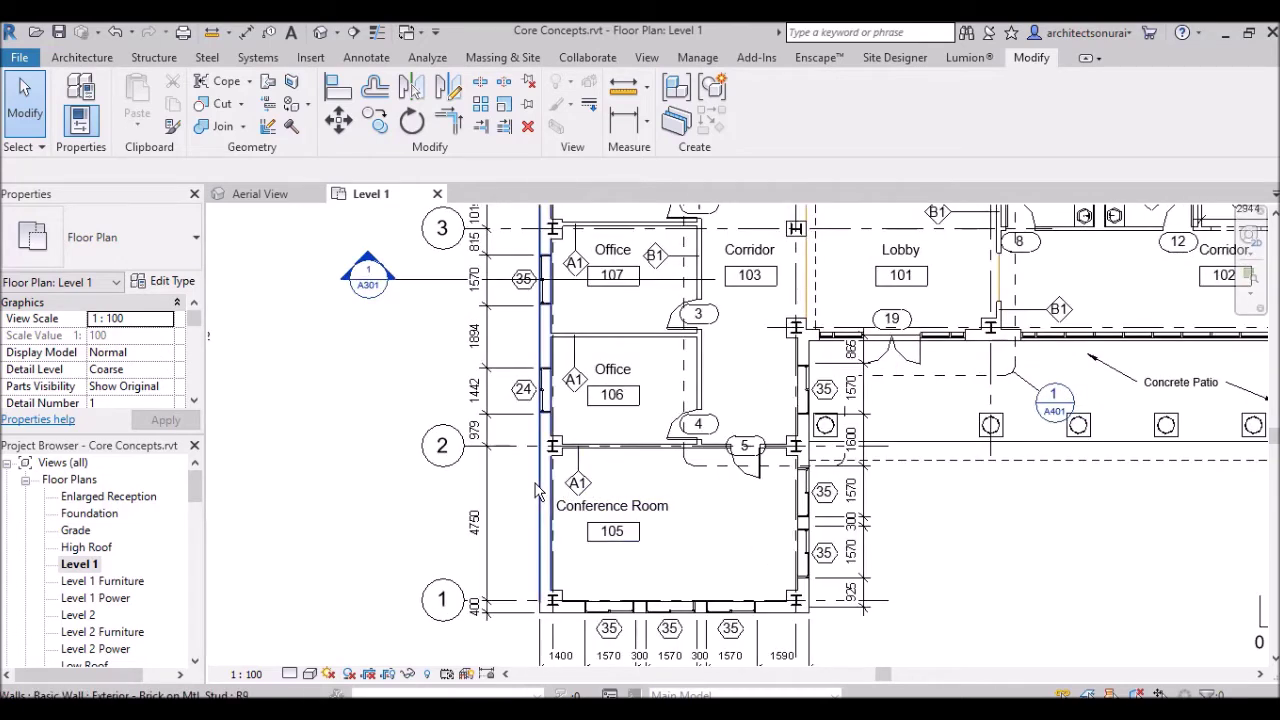
{"action": "left_click", "coordinate": [538, 497]}
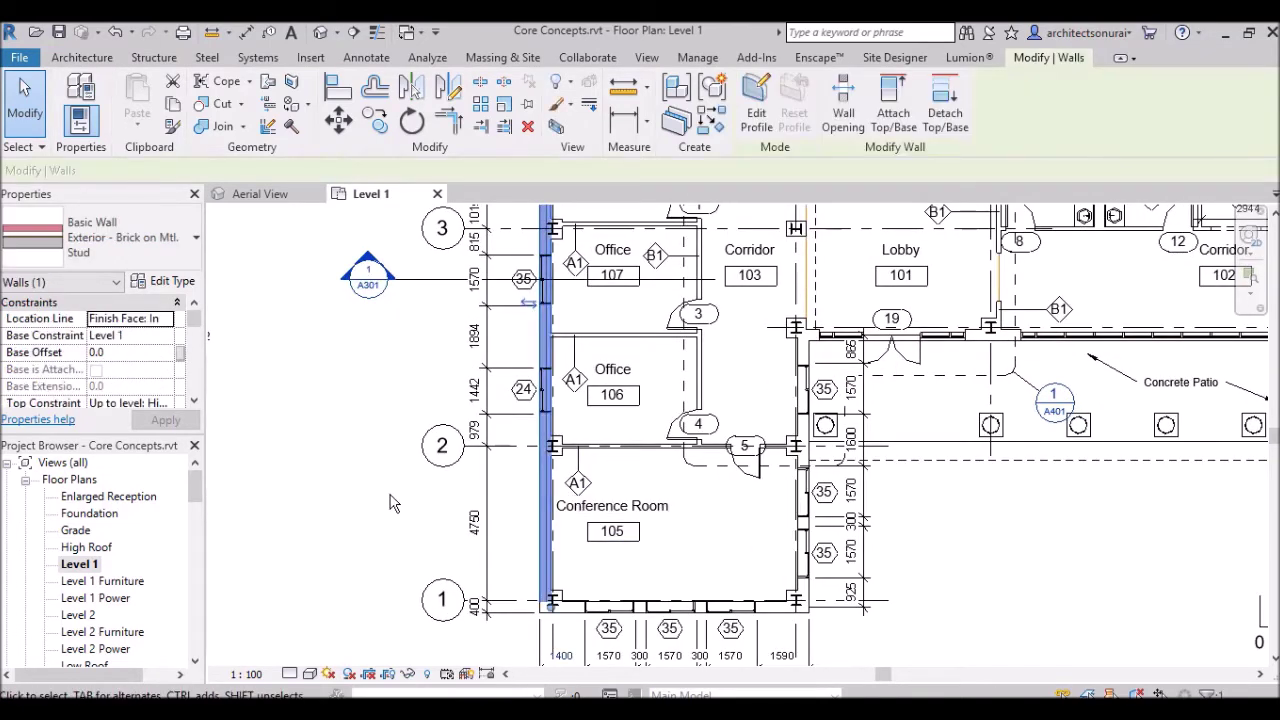
{"action": "key", "text": "Escape"}
{"action": "left_click", "coordinate": [541, 512]}
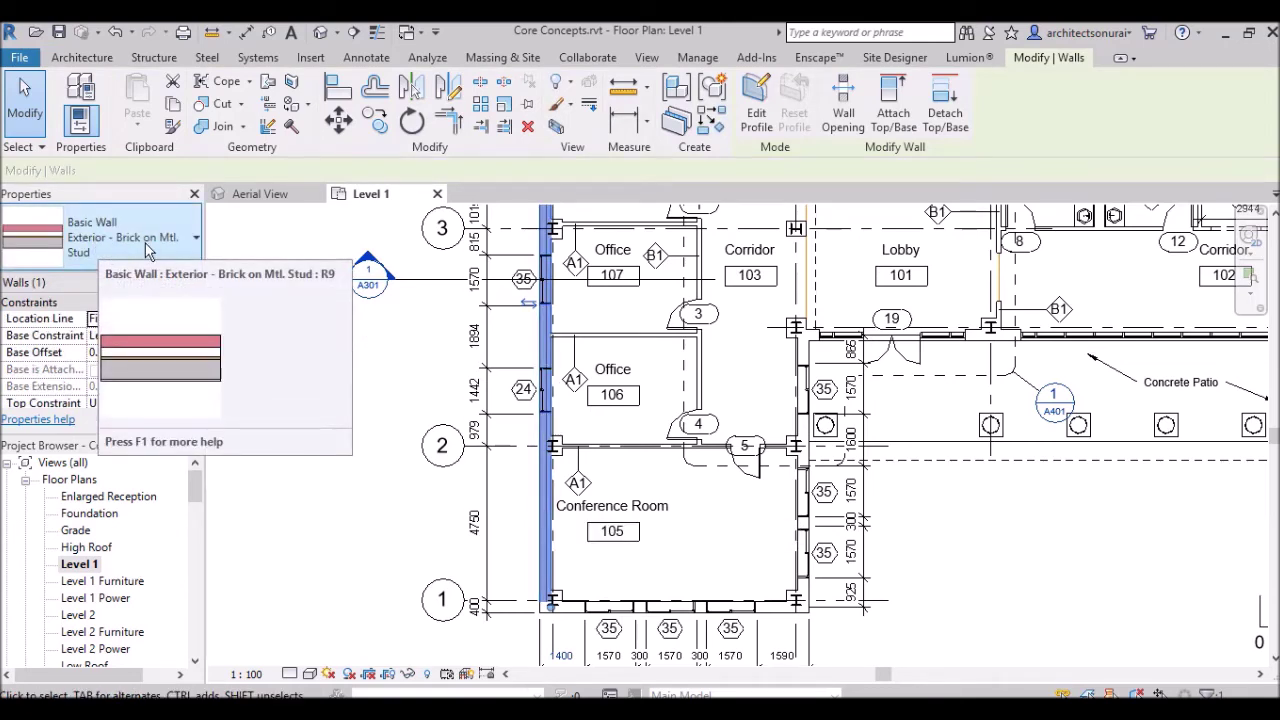
{"action": "left_click", "coordinate": [405, 504]}
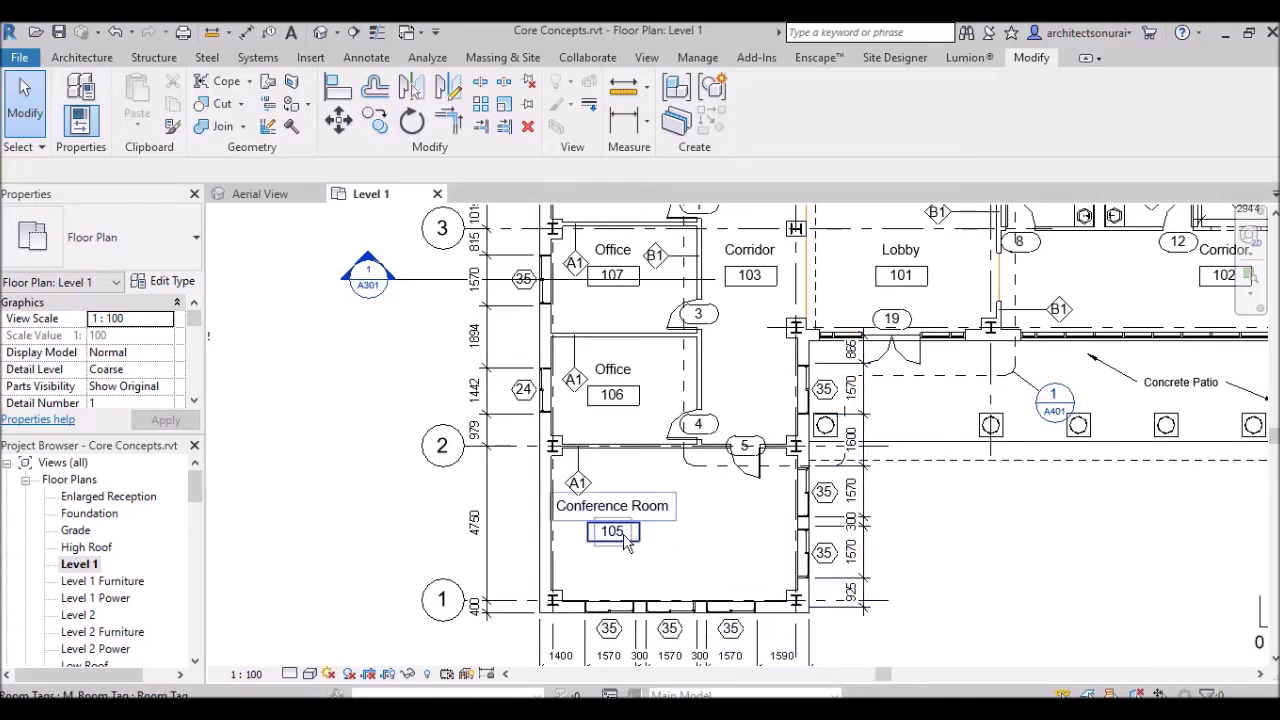
Set the floor plan's detail level to Medium and examine the layers of the Conference Room's exterior wall.
{"action": "left_click", "coordinate": [293, 676]}
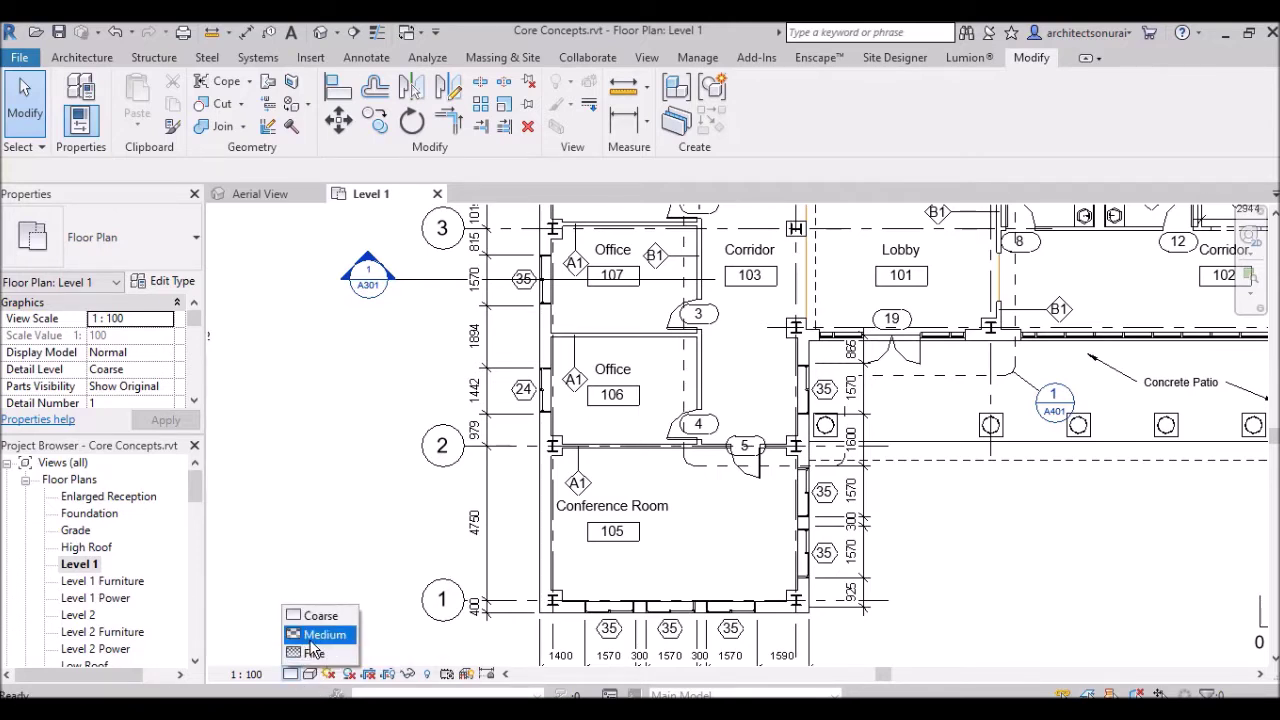
{"action": "left_click", "coordinate": [313, 636]}
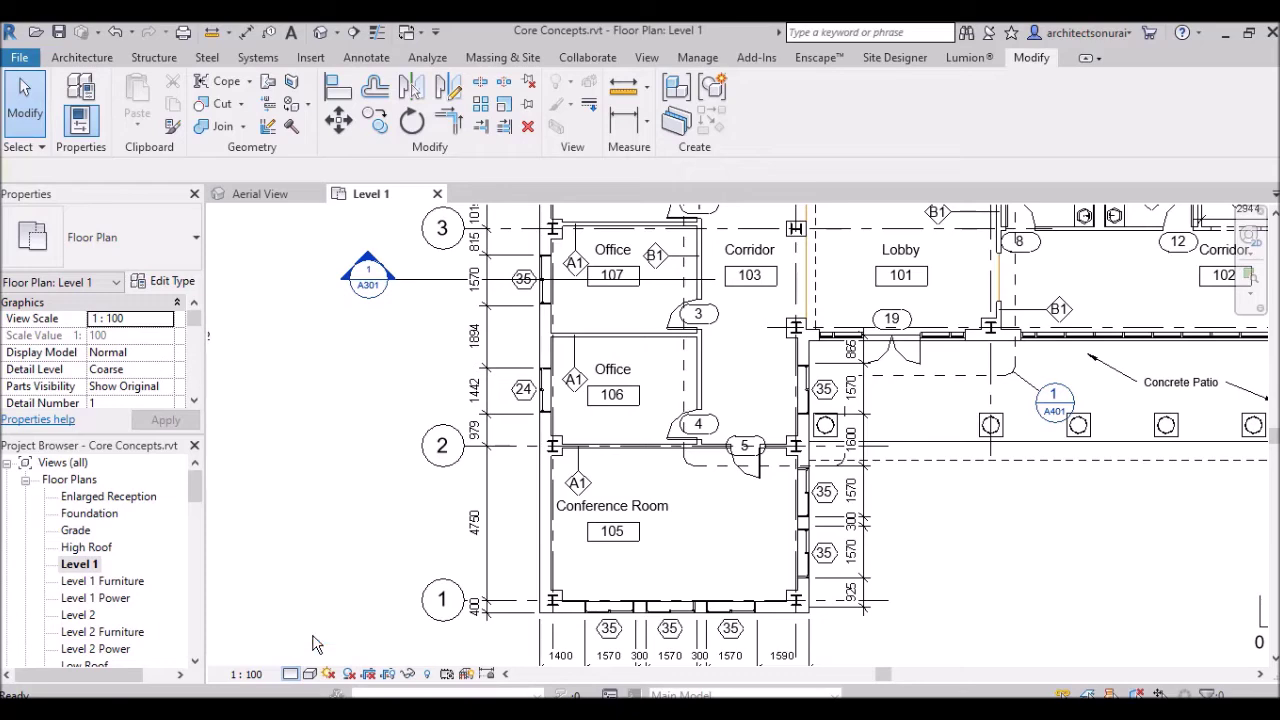
{"action": "scroll", "coordinate": [571, 567], "scroll_direction": "up", "scroll_amount": 1}
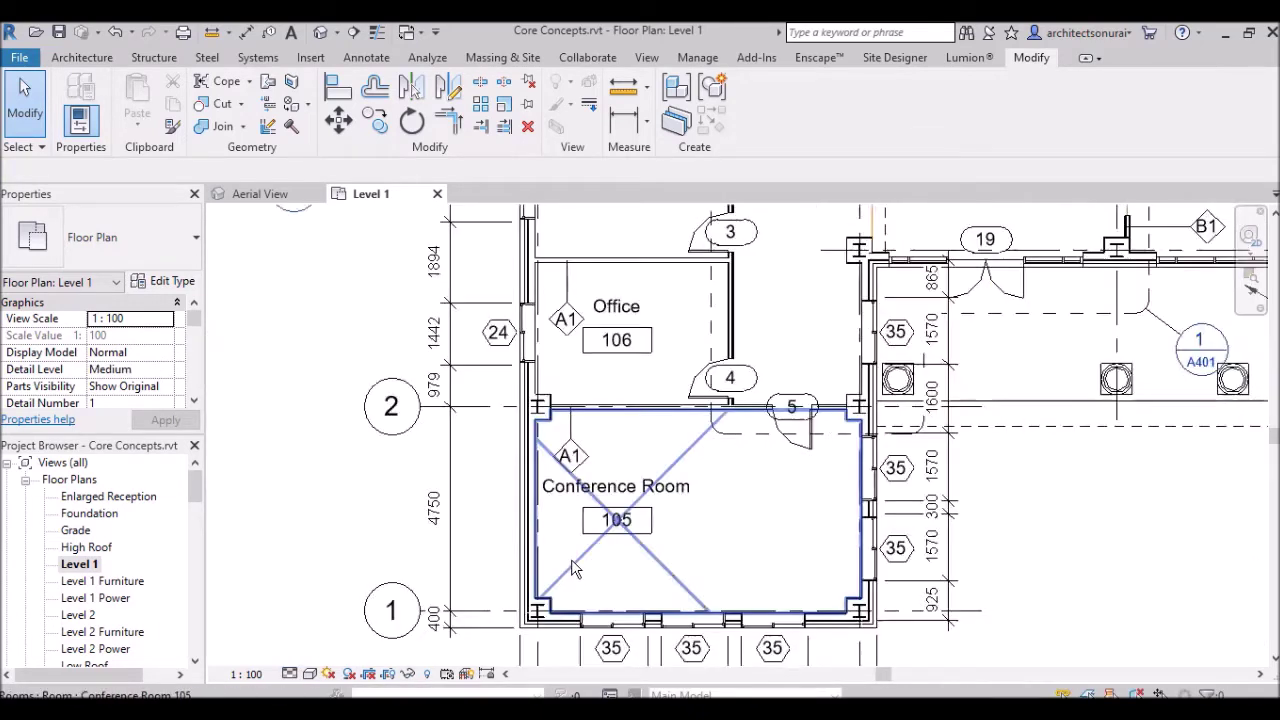
{"action": "scroll", "coordinate": [571, 567], "scroll_direction": "up", "scroll_amount": 1}
{"action": "scroll", "coordinate": [490, 472], "scroll_direction": "up", "scroll_amount": 3}
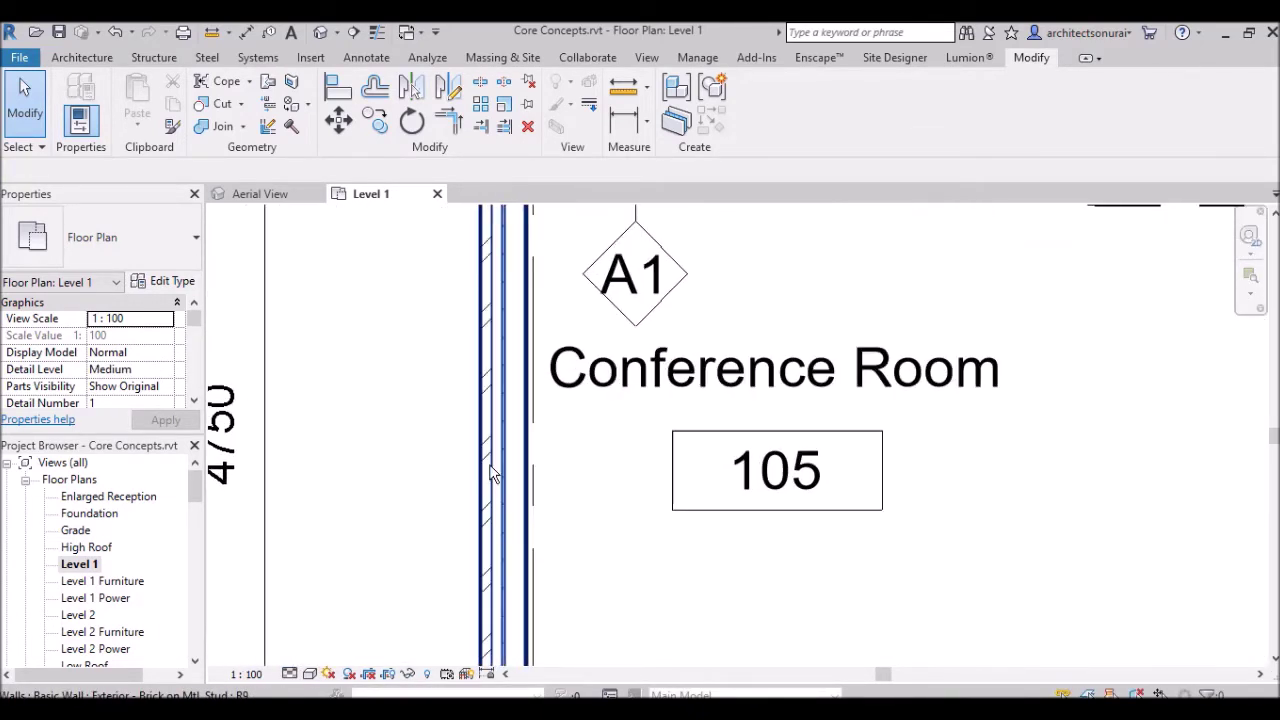
{"action": "scroll", "coordinate": [569, 404], "scroll_direction": "down", "scroll_amount": 2}
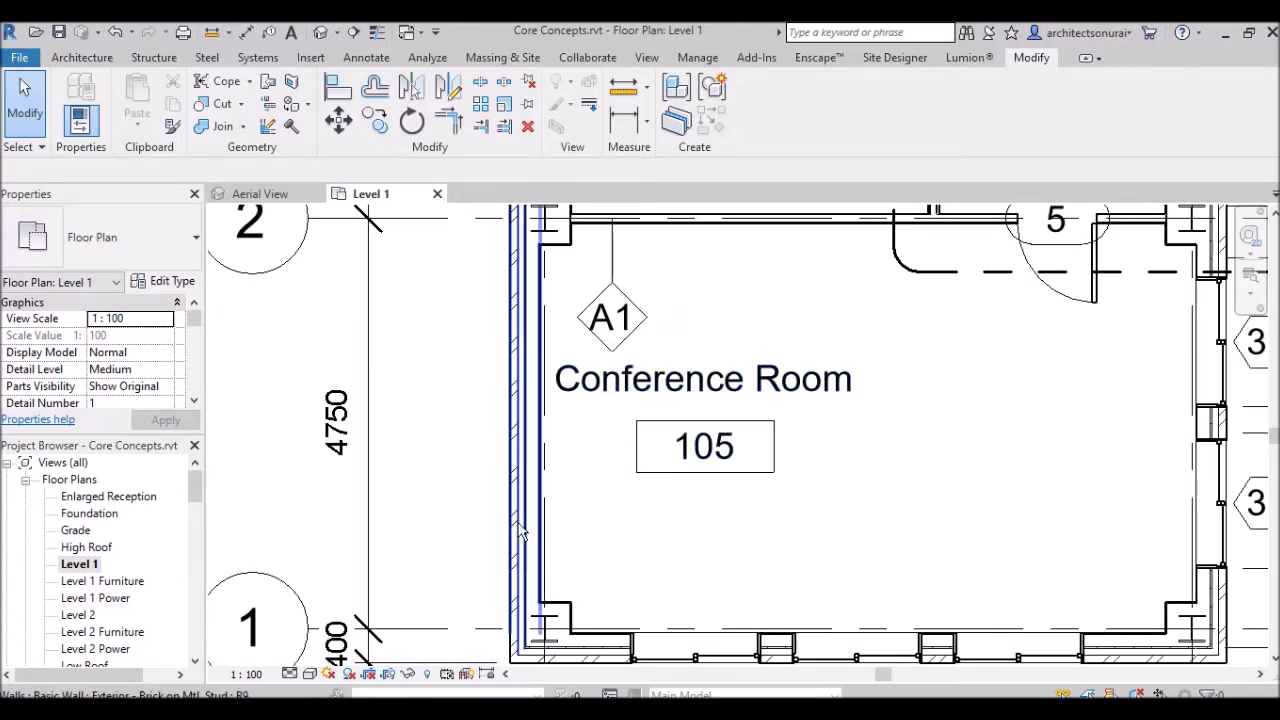
{"action": "scroll", "coordinate": [518, 495], "scroll_direction": "up", "scroll_amount": 1}
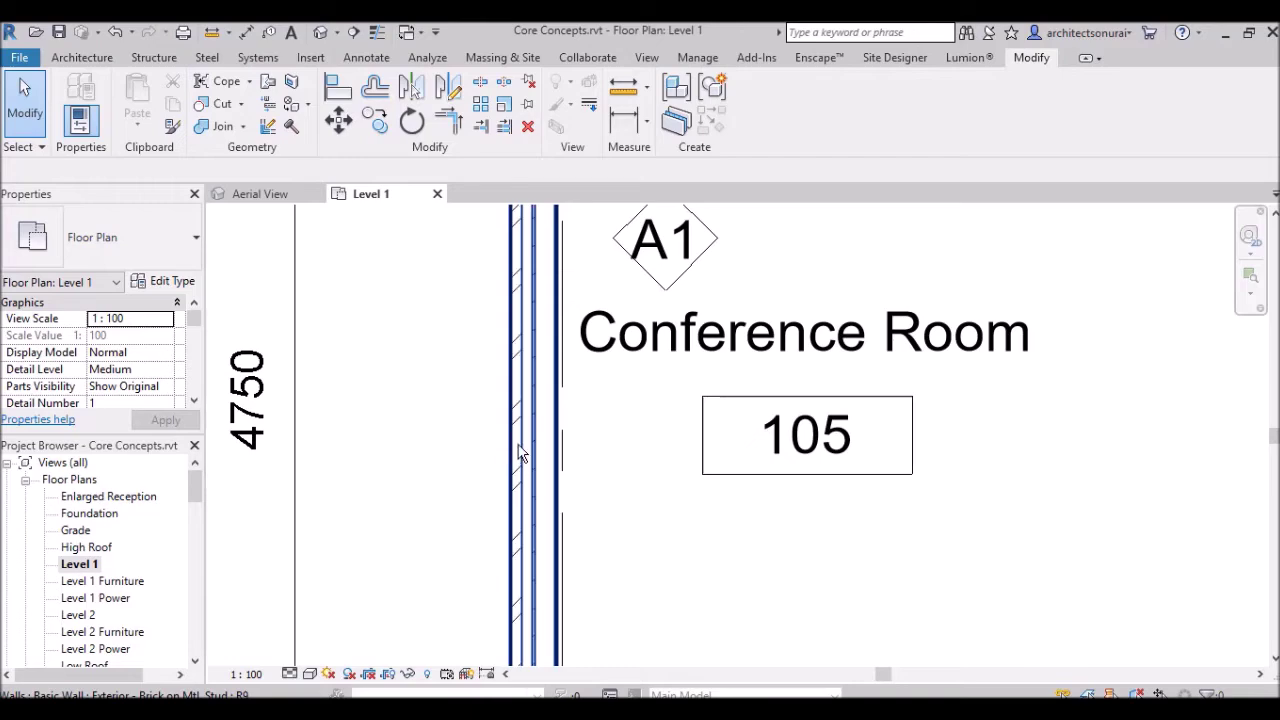
{"action": "scroll", "coordinate": [588, 402], "scroll_direction": "down", "scroll_amount": 2}
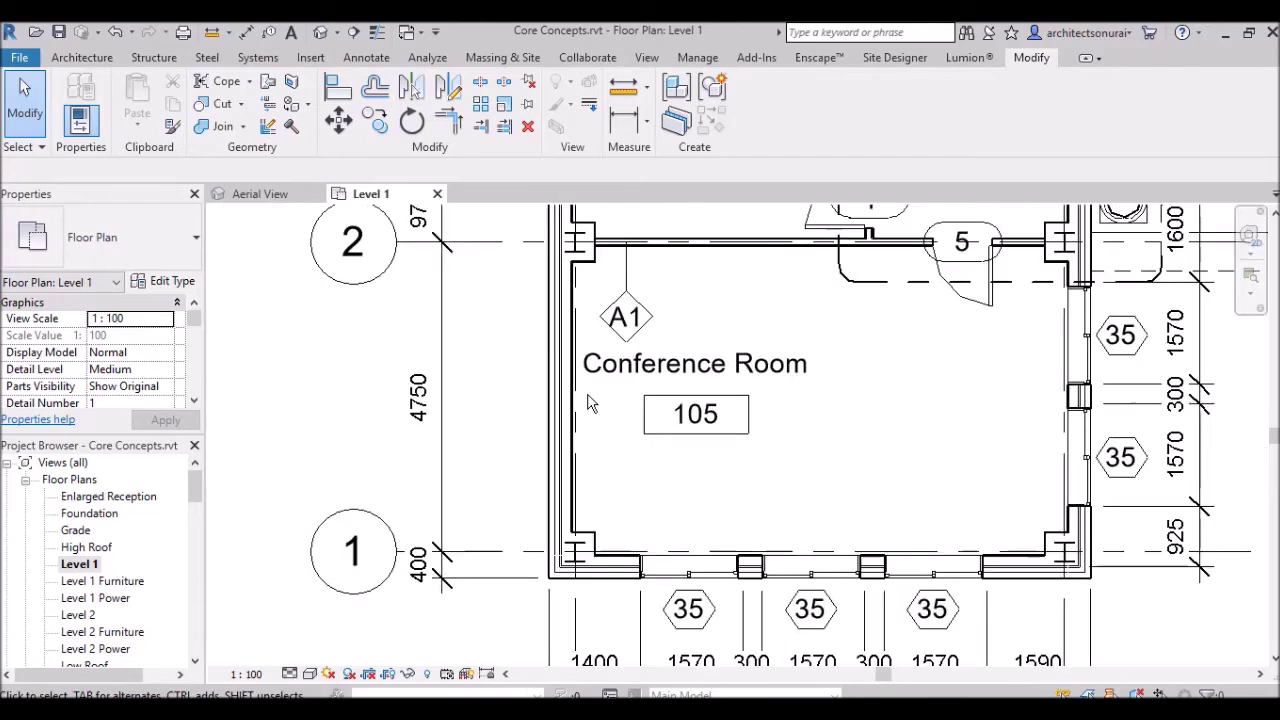
Set the Level 1 floor plan's detail level to Fine.
{"action": "left_click", "coordinate": [289, 674]}
{"action": "left_click", "coordinate": [289, 674]}
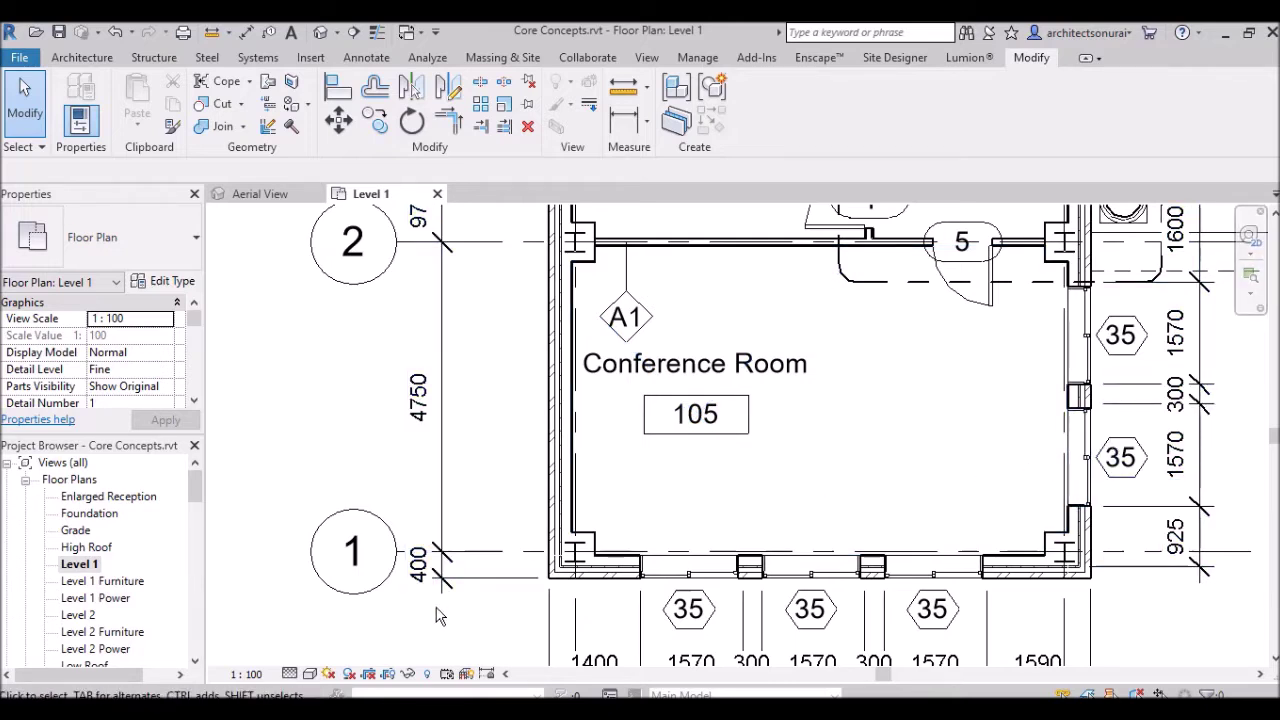
{"action": "left_click", "coordinate": [309, 676]}
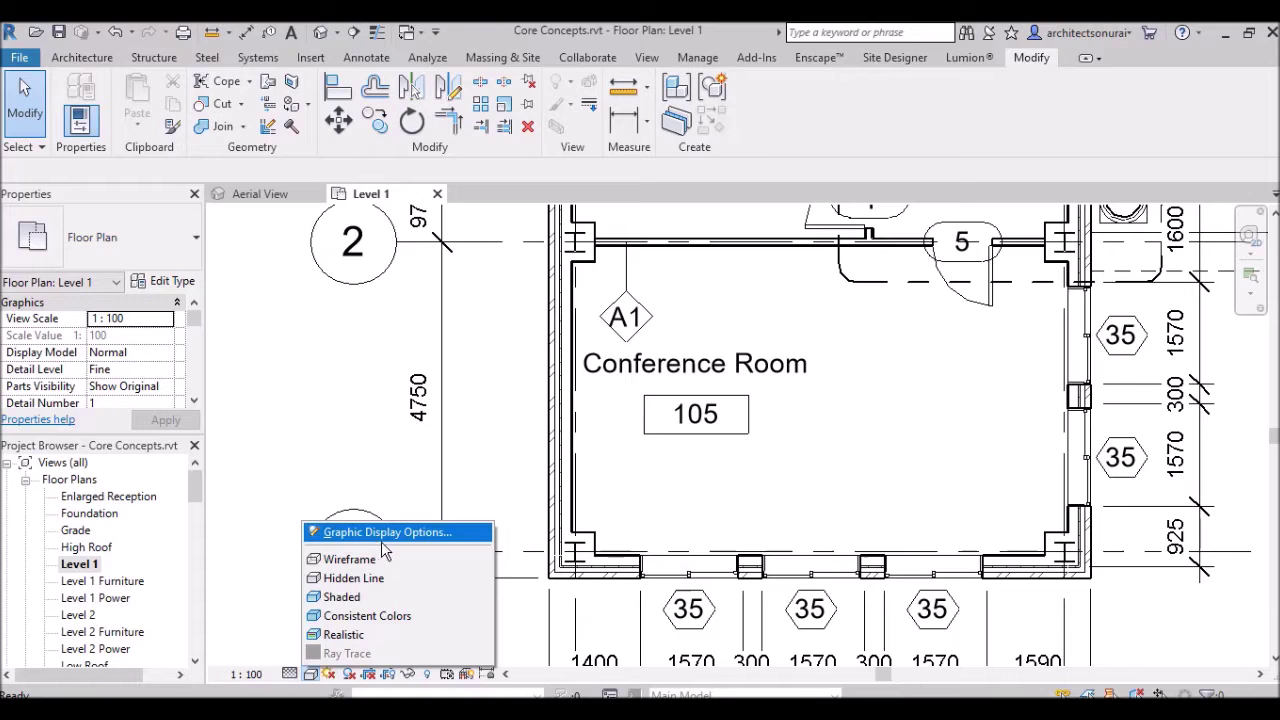
{"action": "left_click", "coordinate": [258, 397]}
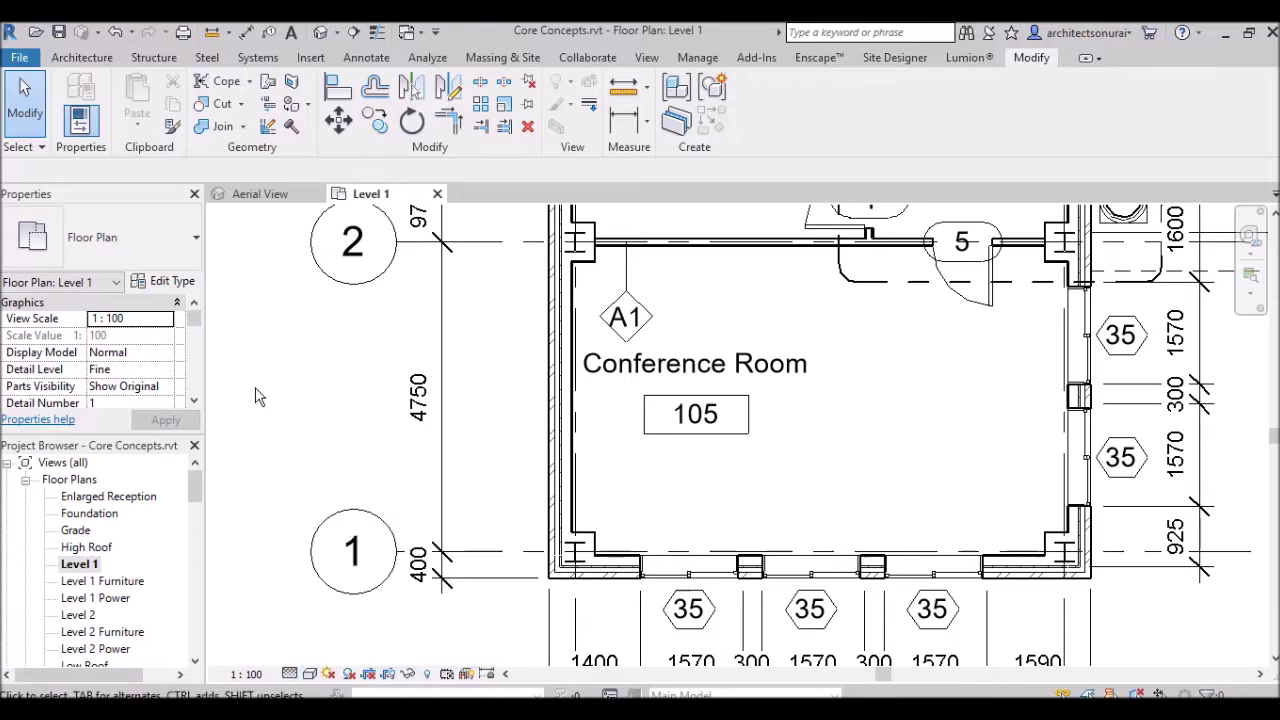
Open the default 3D view of the project, with the building shown closer up.
{"action": "left_click", "coordinate": [648, 58]}
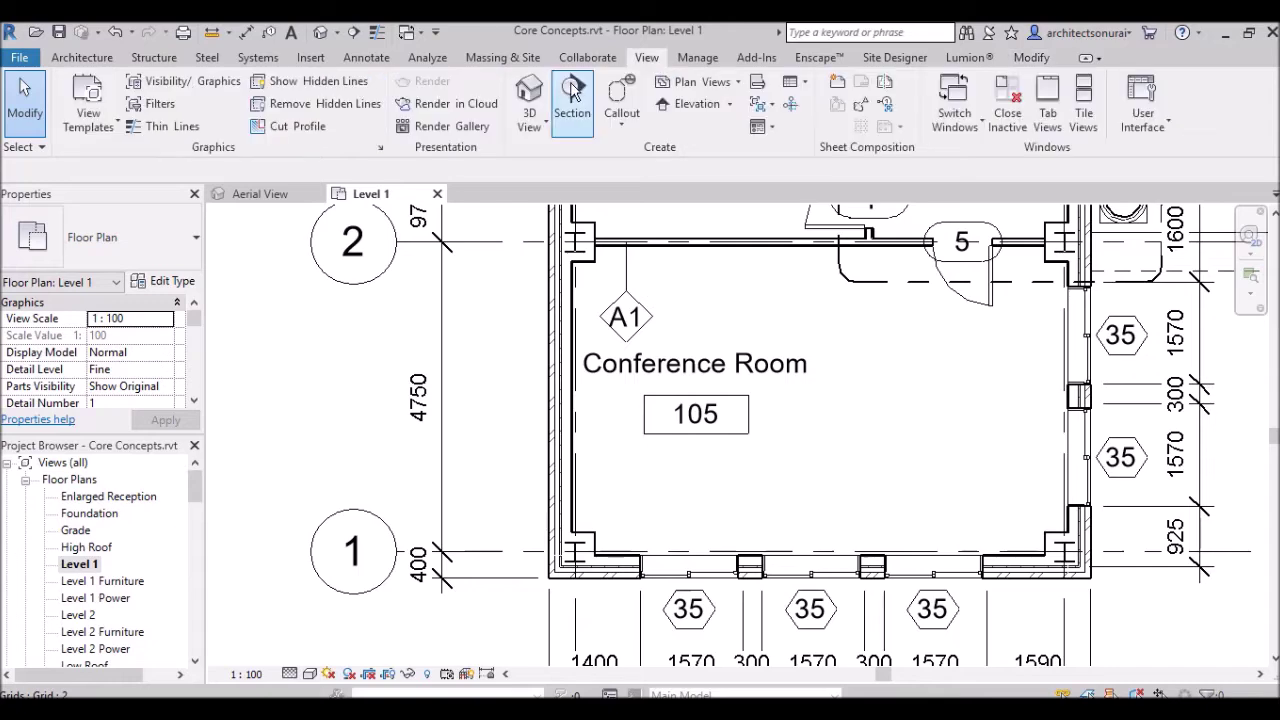
{"action": "left_click", "coordinate": [528, 105]}
{"action": "left_click", "coordinate": [529, 110]}
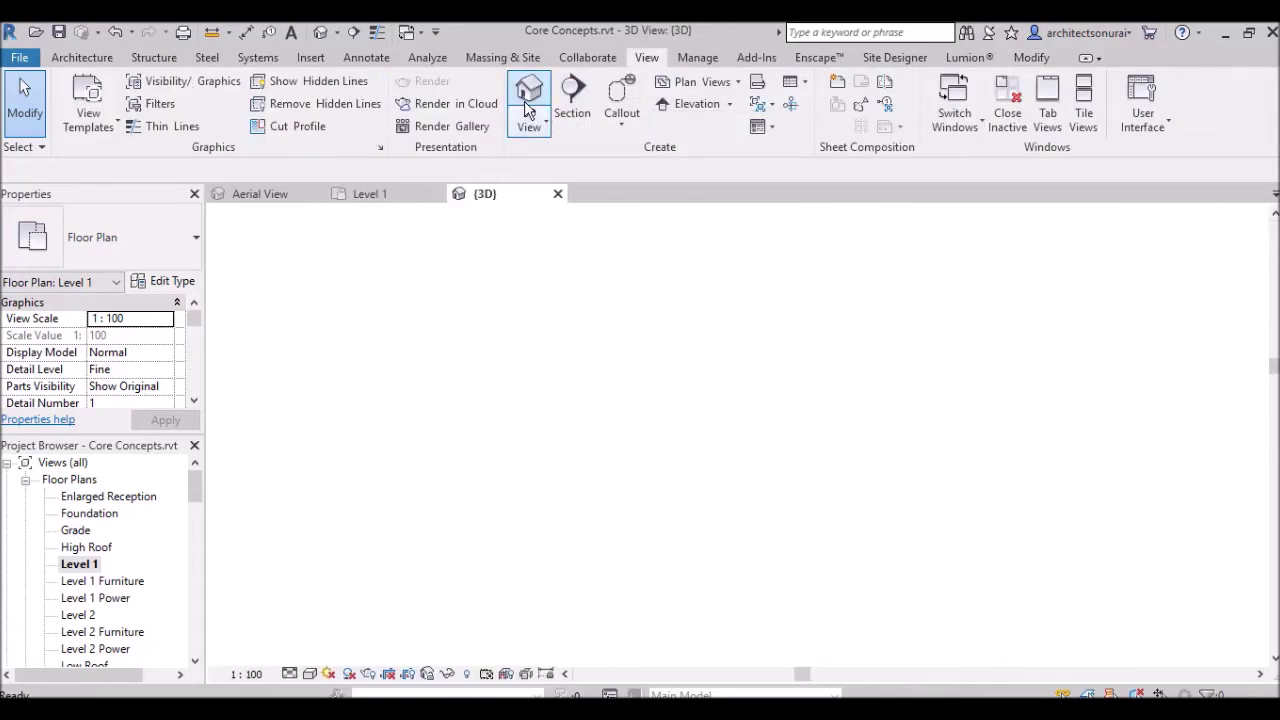
{"action": "scroll", "coordinate": [766, 440], "scroll_direction": "up", "scroll_amount": 6}
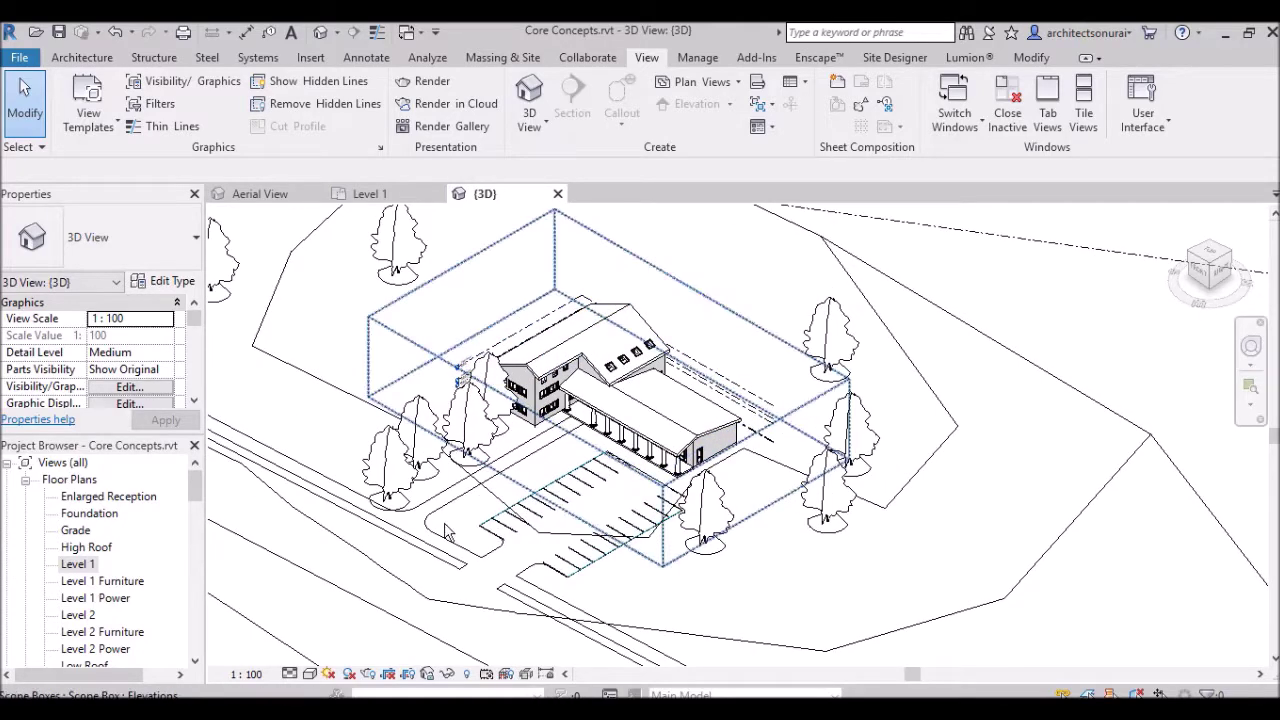
{"action": "scroll", "coordinate": [634, 378], "scroll_direction": "up", "scroll_amount": 1}
{"action": "scroll", "coordinate": [634, 378], "scroll_direction": "up", "scroll_amount": 1}
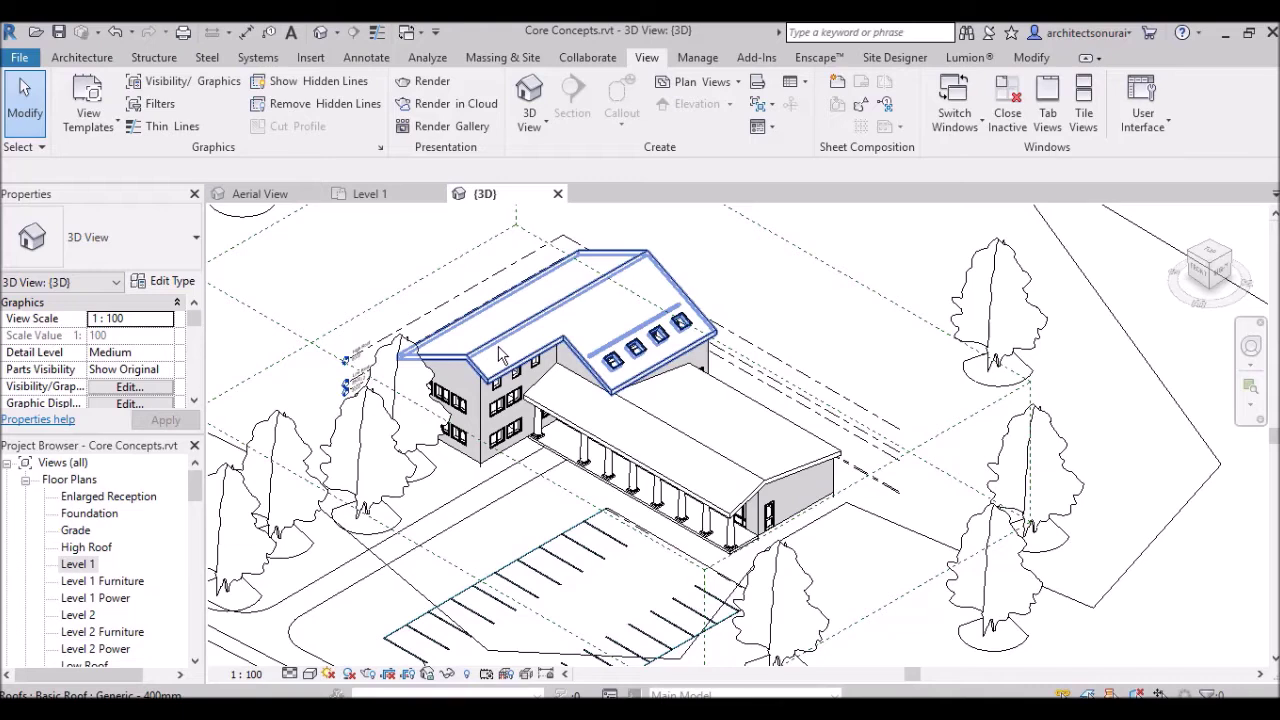
Set the 3D view's visual style to Wireframe and examine the building's interior elements.
{"action": "left_click", "coordinate": [311, 675]}
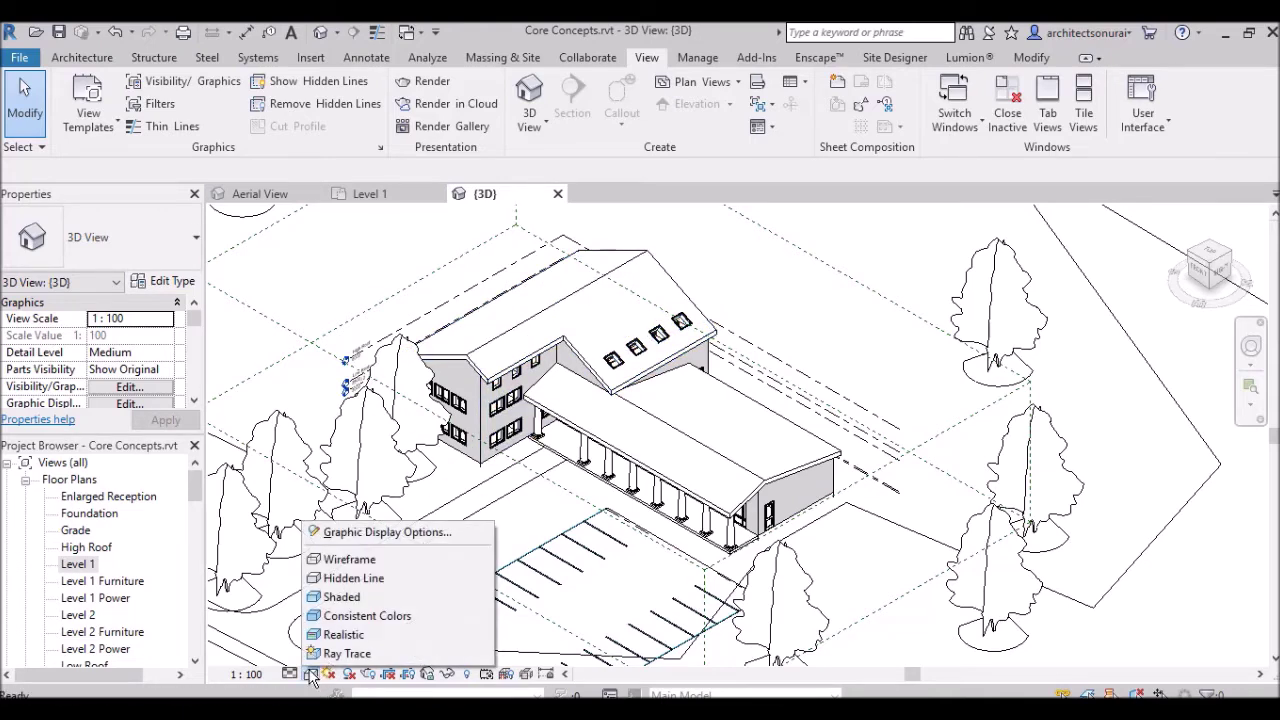
{"action": "left_click", "coordinate": [349, 560]}
{"action": "scroll", "coordinate": [560, 445], "scroll_direction": "up", "scroll_amount": 3}
{"action": "scroll", "coordinate": [778, 258], "scroll_direction": "up", "scroll_amount": 5}
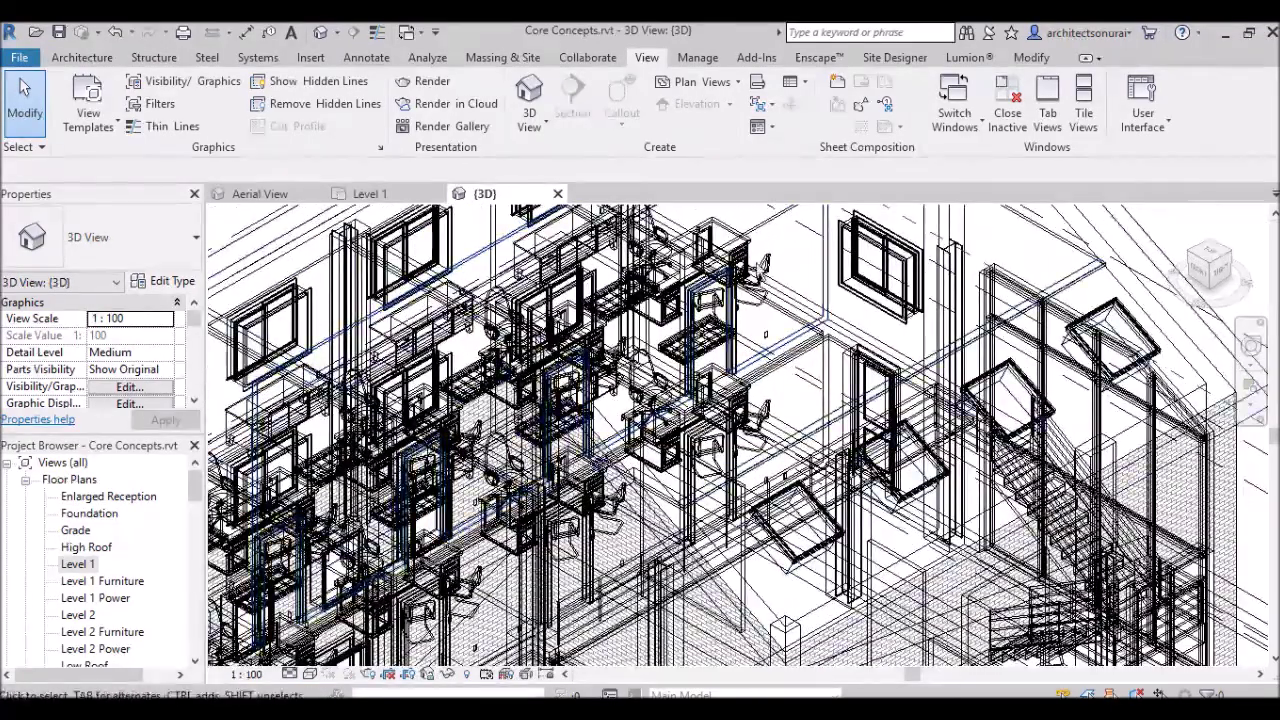
{"action": "scroll", "coordinate": [770, 262], "scroll_direction": "down", "scroll_amount": 3}
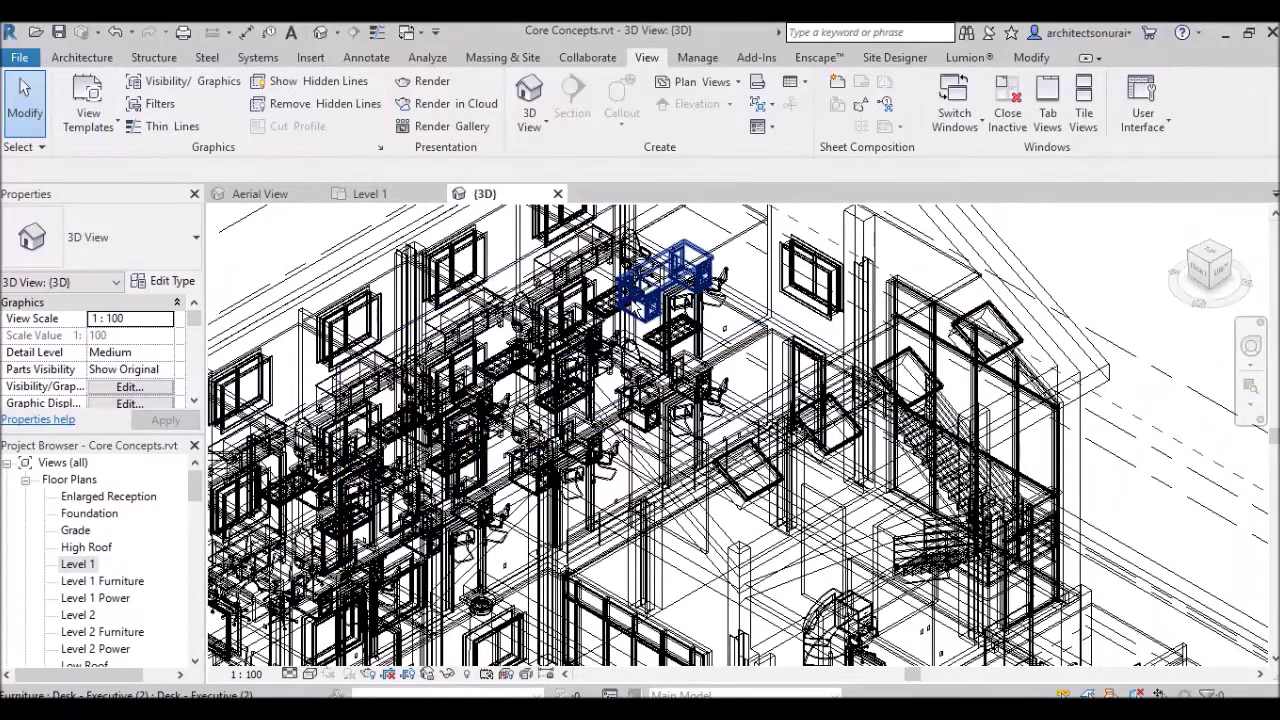
{"action": "scroll", "coordinate": [633, 306], "scroll_direction": "down", "scroll_amount": 2}
{"action": "scroll", "coordinate": [633, 306], "scroll_direction": "down", "scroll_amount": 3}
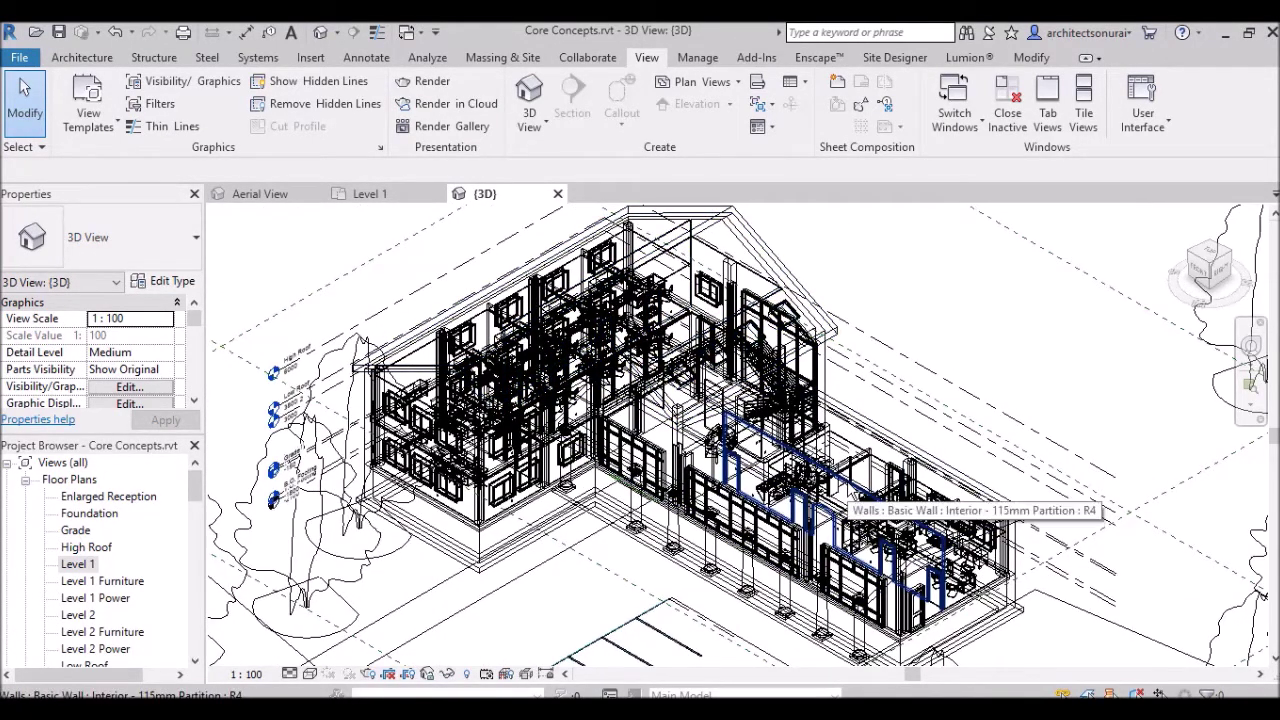
{"action": "scroll", "coordinate": [760, 440], "scroll_direction": "up", "scroll_amount": 2}
{"action": "scroll", "coordinate": [718, 432], "scroll_direction": "up", "scroll_amount": 1}
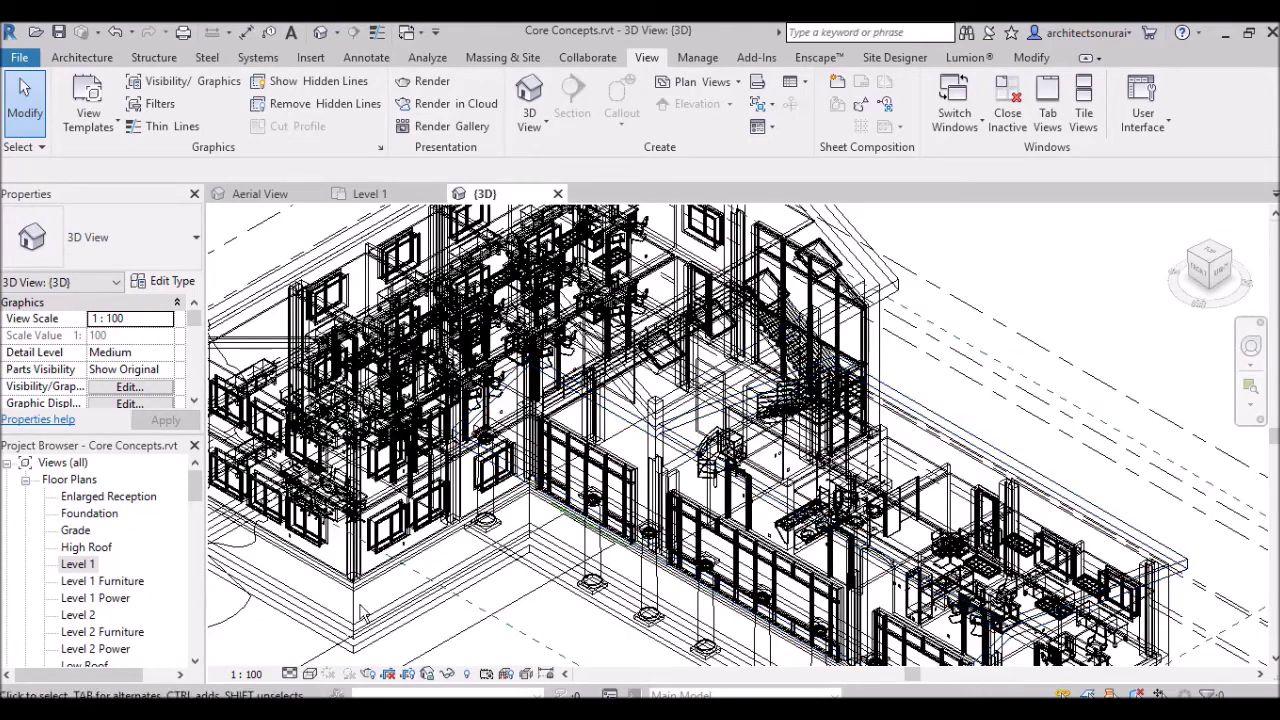
Set the 3D view's visual style to Shaded and examine the whole building with its surrounding site.
{"action": "left_click", "coordinate": [312, 674]}
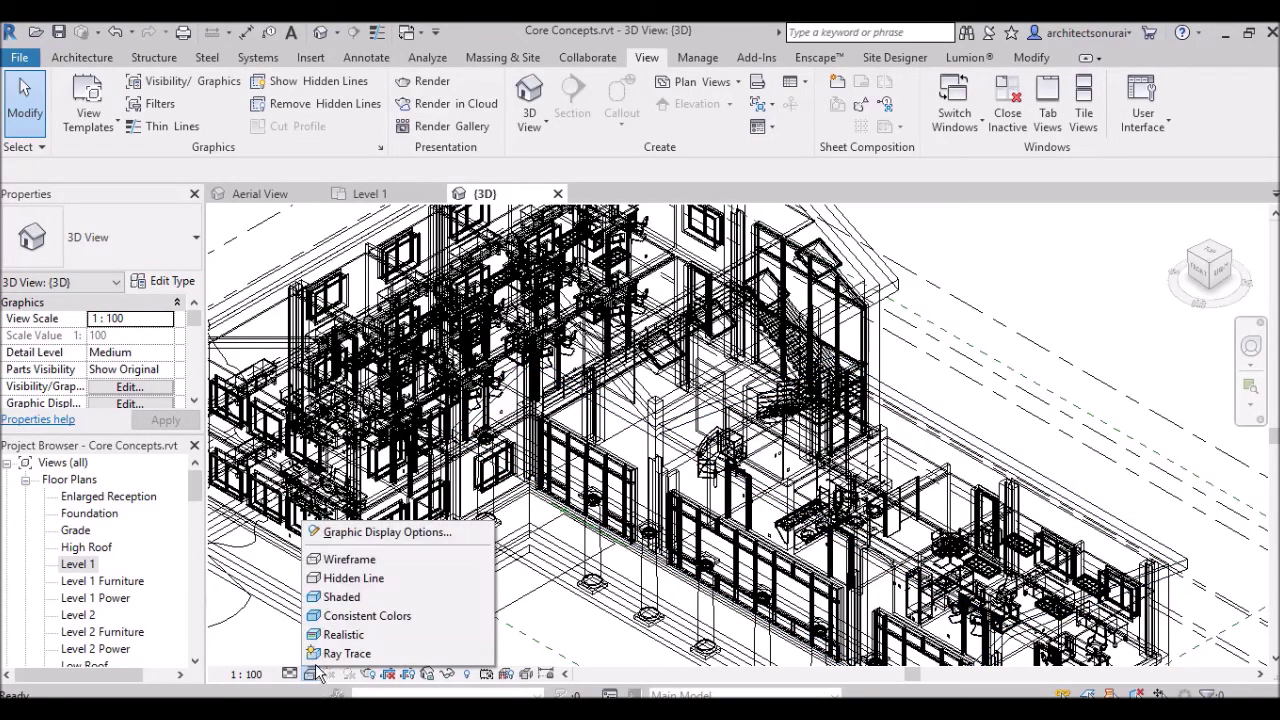
{"action": "left_click", "coordinate": [341, 597]}
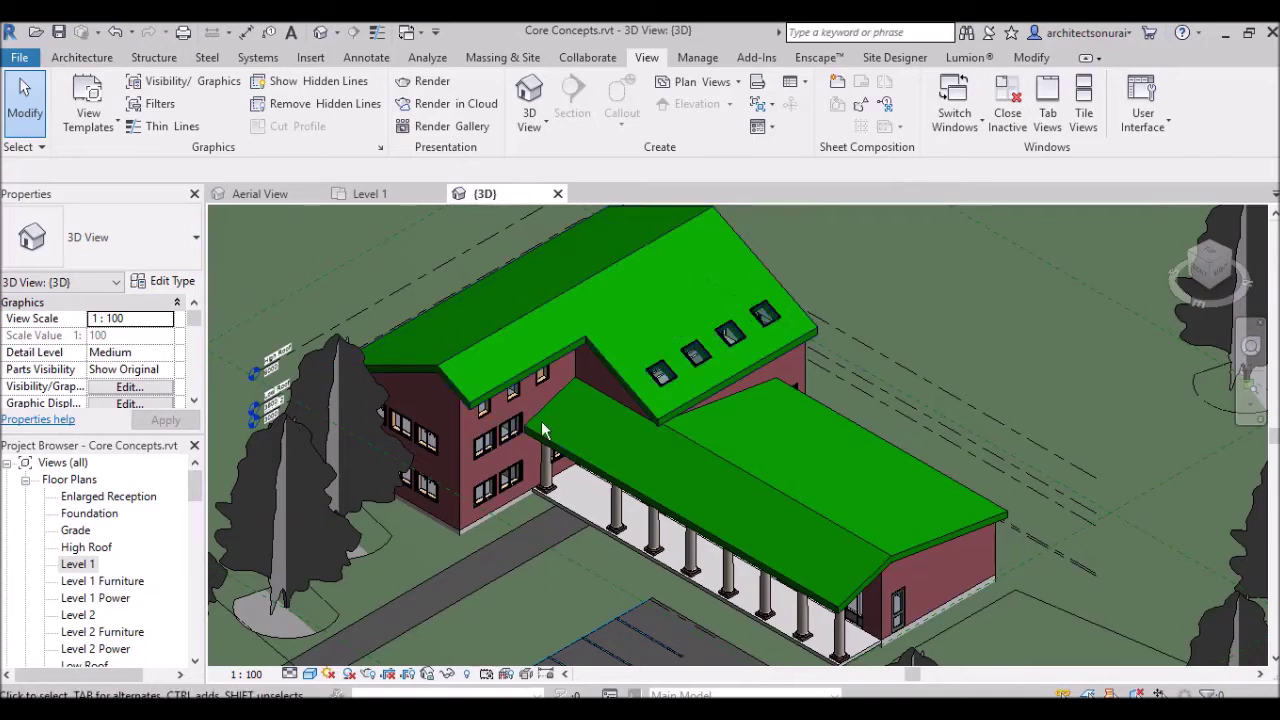
{"action": "scroll", "coordinate": [431, 402], "scroll_direction": "down", "scroll_amount": 4}
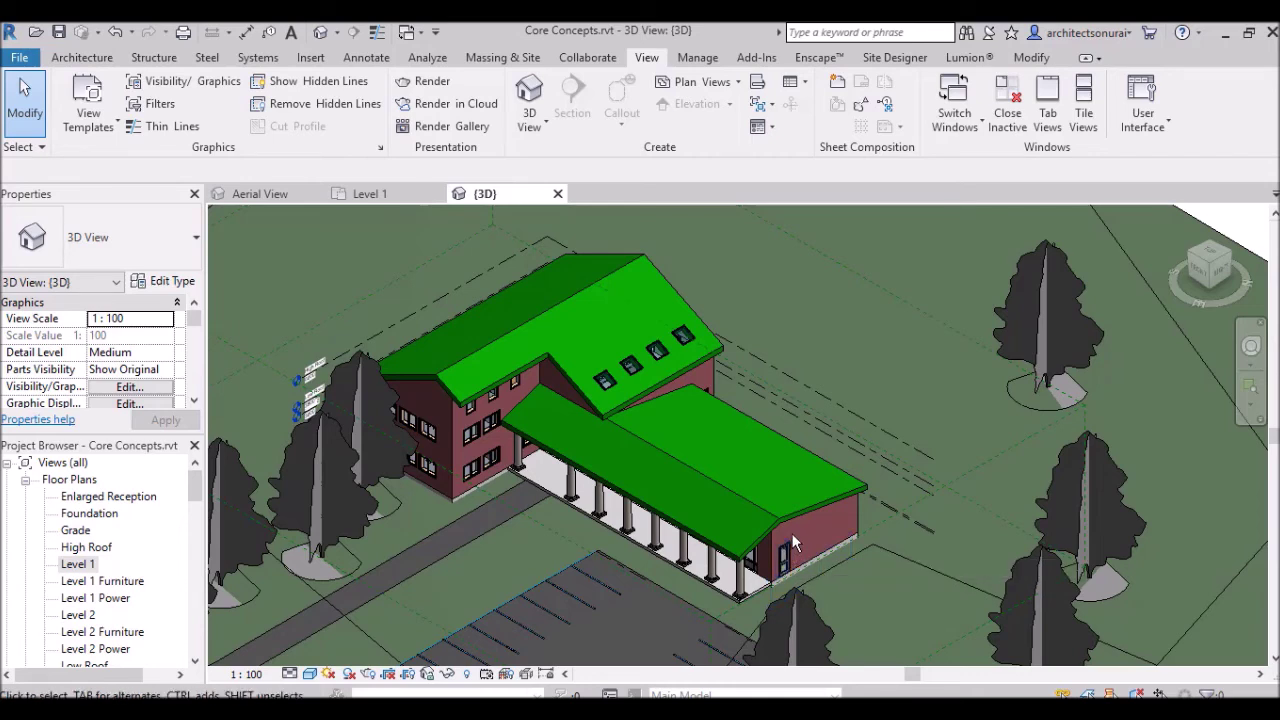
Set the 3D view's visual style to Consistent Colors and examine the building from a slightly different angle.
{"action": "left_click", "coordinate": [310, 674]}
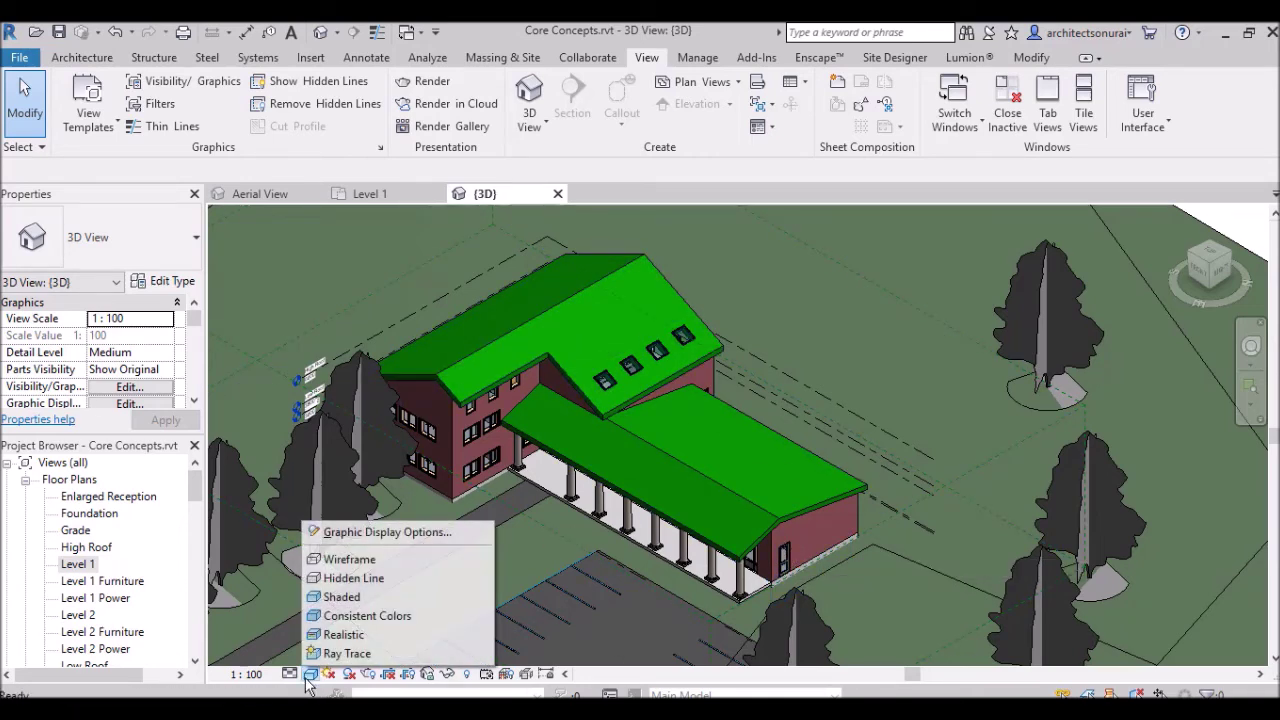
{"action": "left_click", "coordinate": [330, 618]}
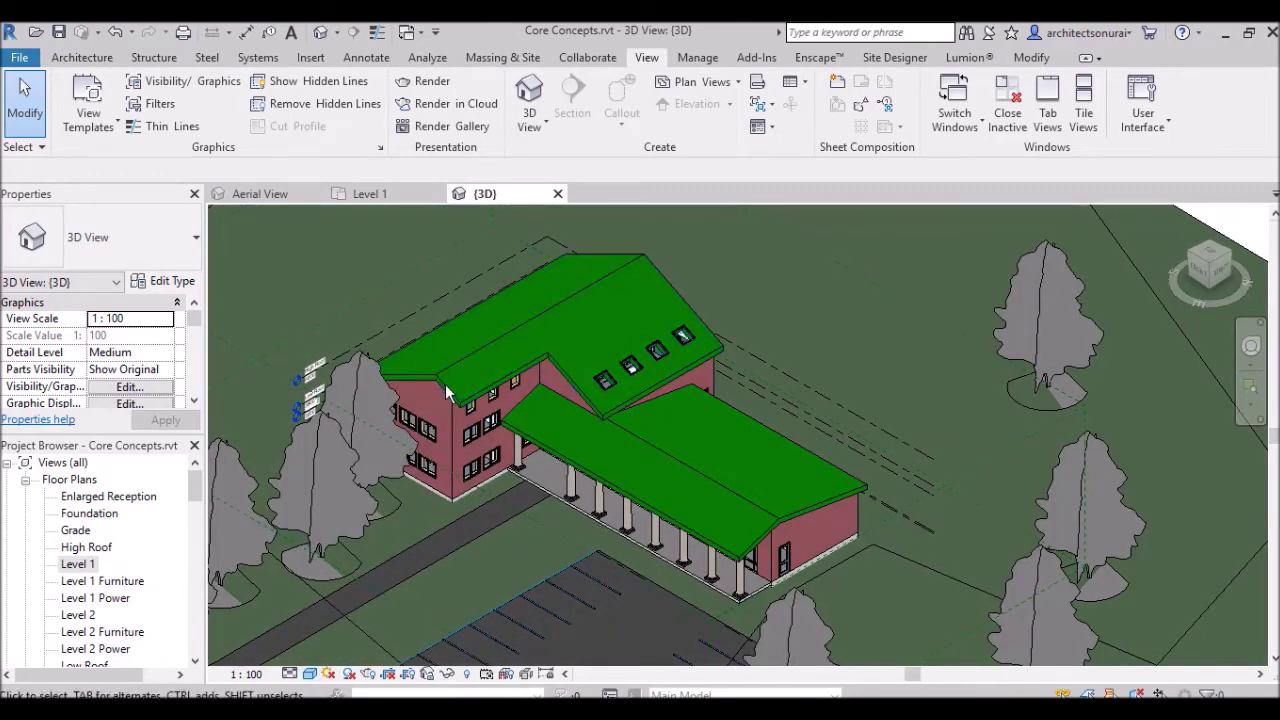
{"action": "middle_click_drag", "start_coordinate": [833, 591], "coordinate": [772, 373], "text": "shift"}
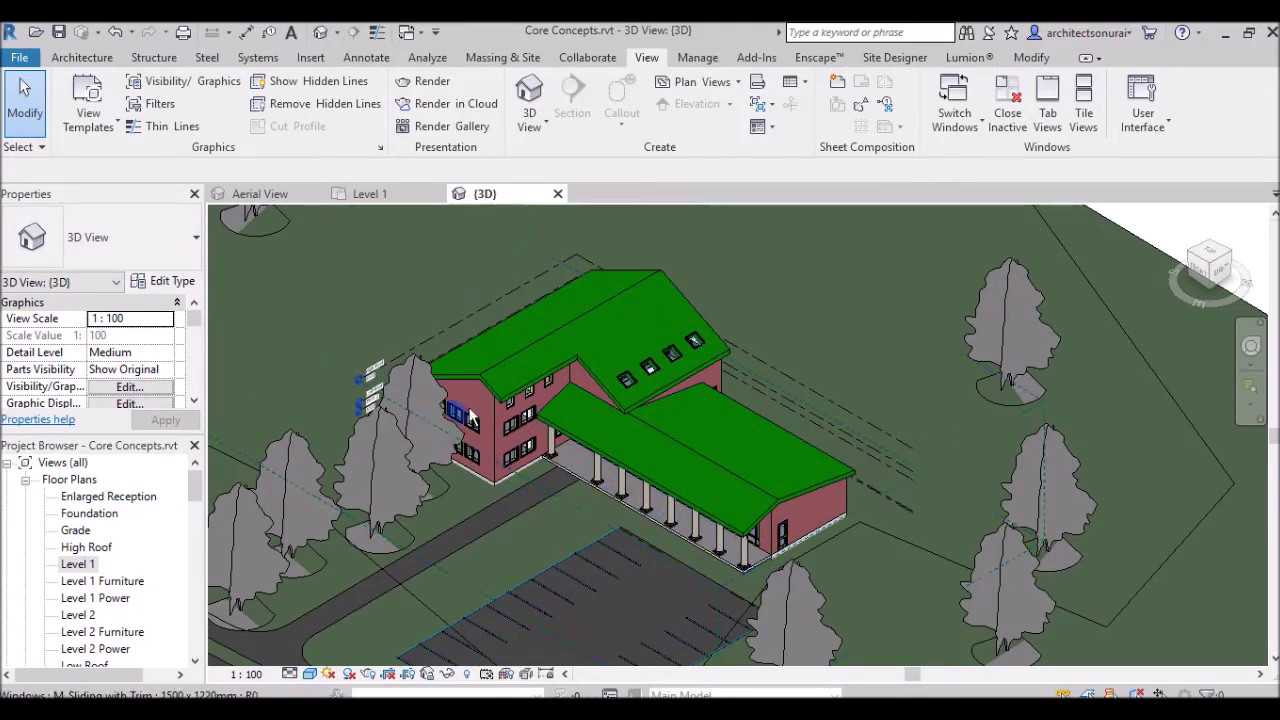
Set the 3D view's visual style to Realistic and examine the brick texture of the low wing's end wall.
{"action": "left_click", "coordinate": [314, 674]}
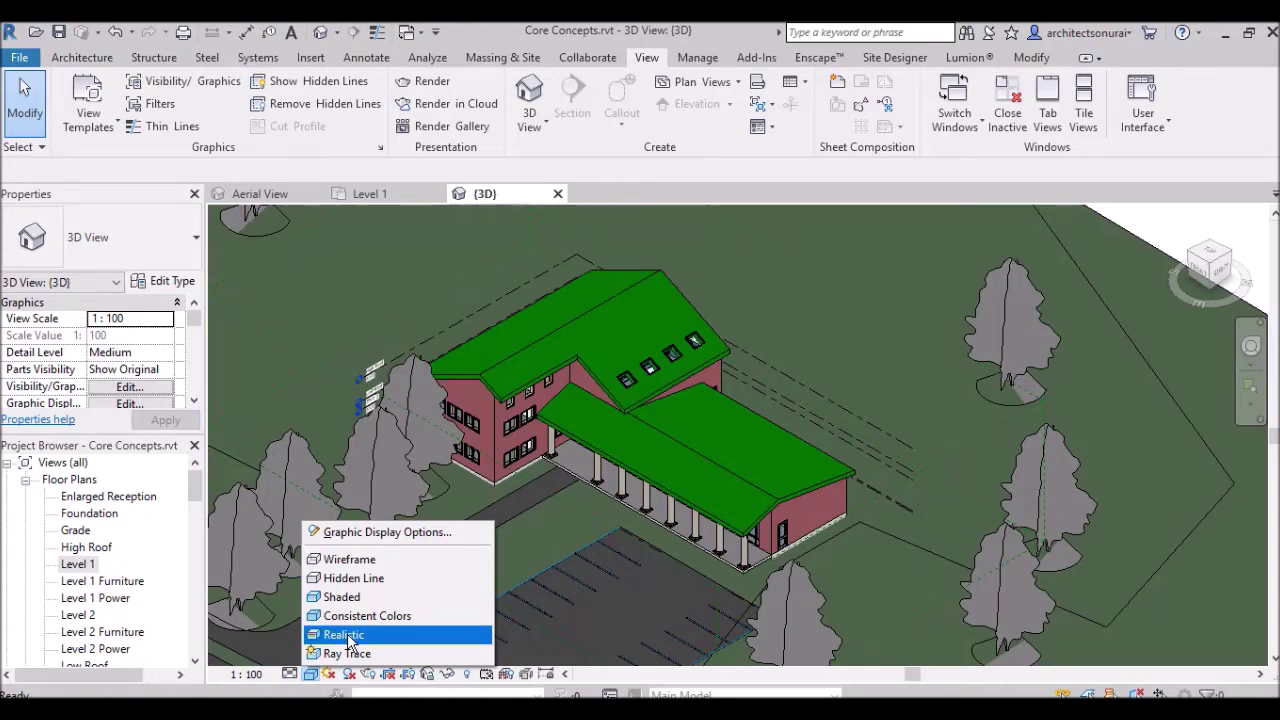
{"action": "left_click", "coordinate": [345, 636]}
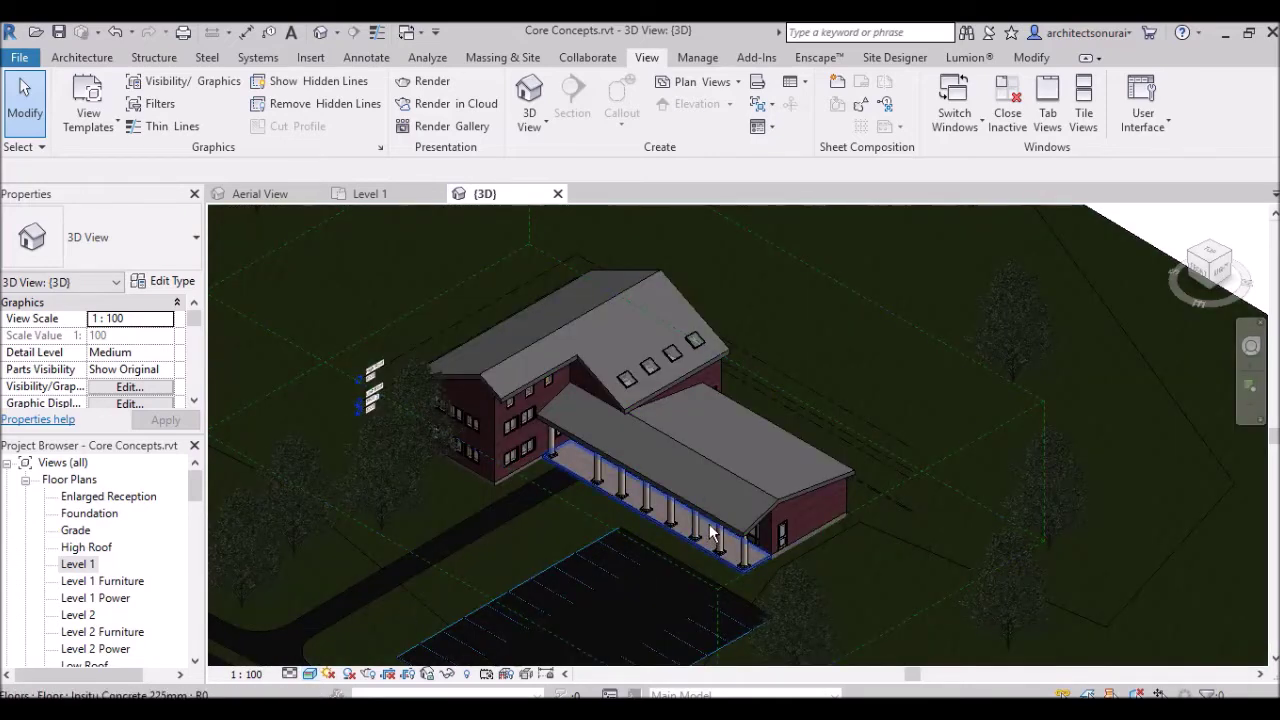
{"action": "scroll", "coordinate": [813, 512], "scroll_direction": "up", "scroll_amount": 8}
{"action": "scroll", "coordinate": [848, 516], "scroll_direction": "up", "scroll_amount": 6}
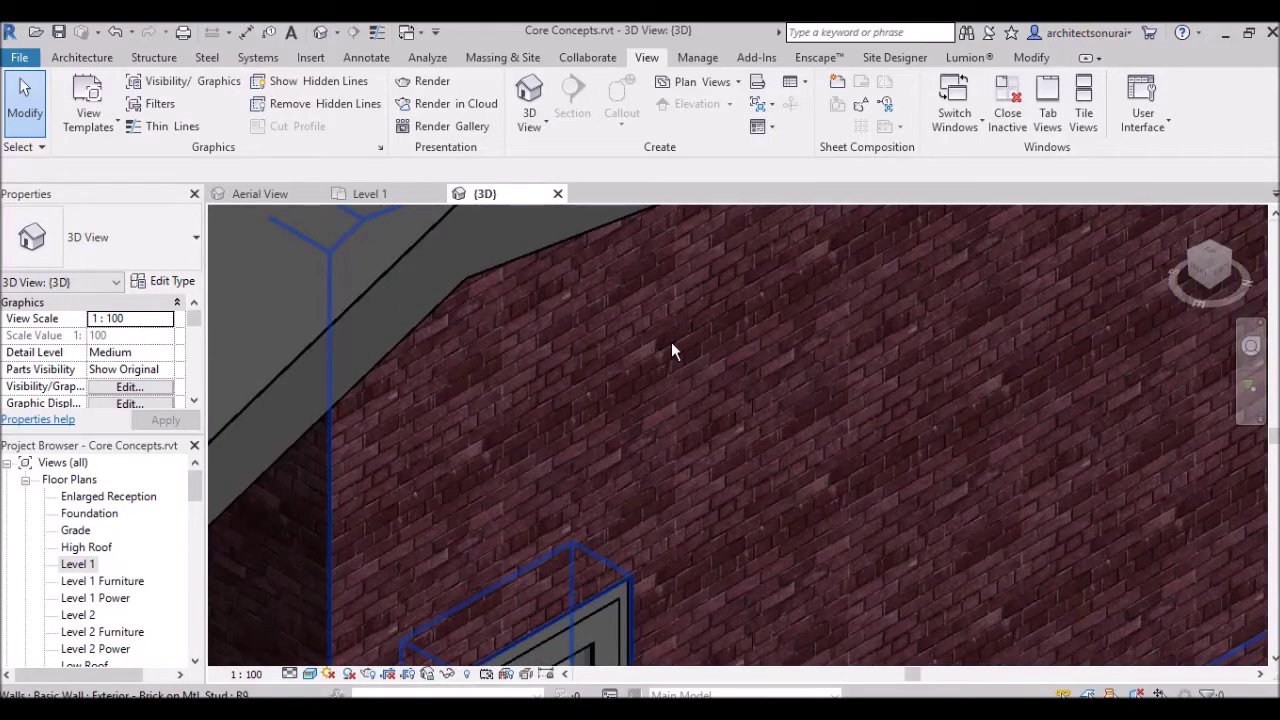
{"action": "scroll", "coordinate": [672, 344], "scroll_direction": "down", "scroll_amount": 4}
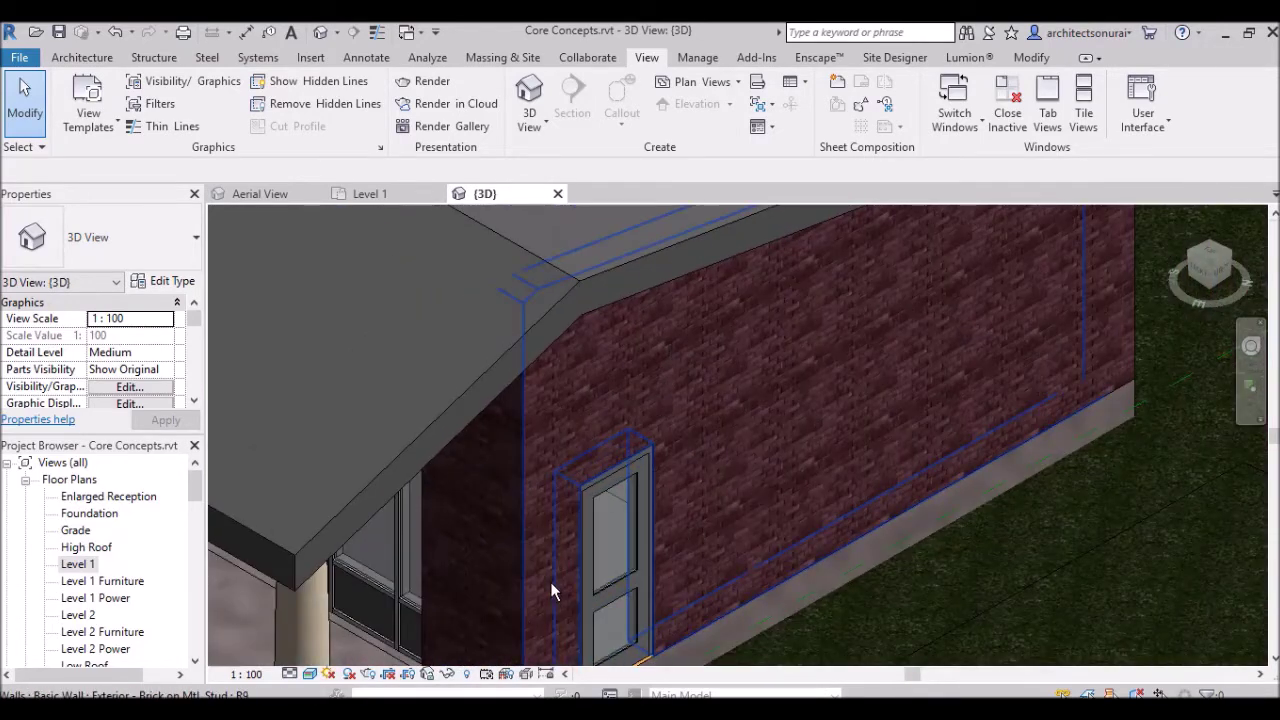
Render the low wing and its colonnade in the 3D view with the Ray Trace visual style.
{"action": "left_click", "coordinate": [310, 676]}
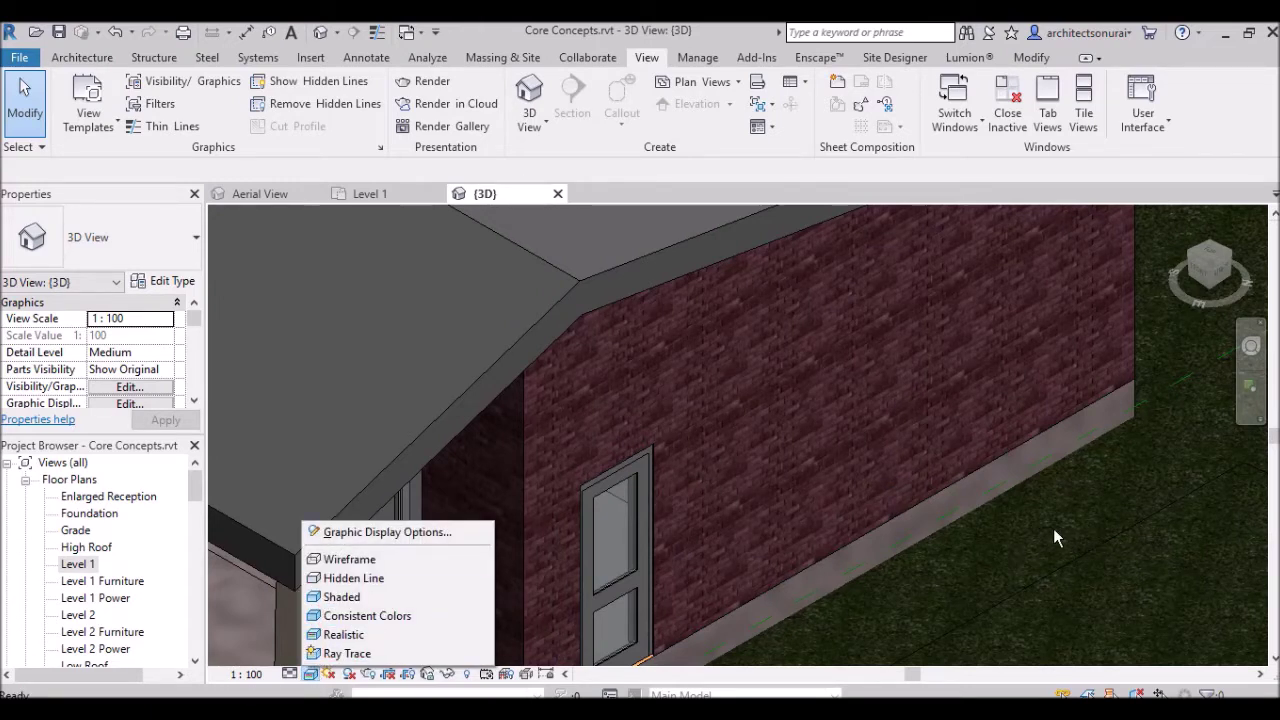
{"action": "scroll", "coordinate": [949, 530], "scroll_direction": "down", "scroll_amount": 5}
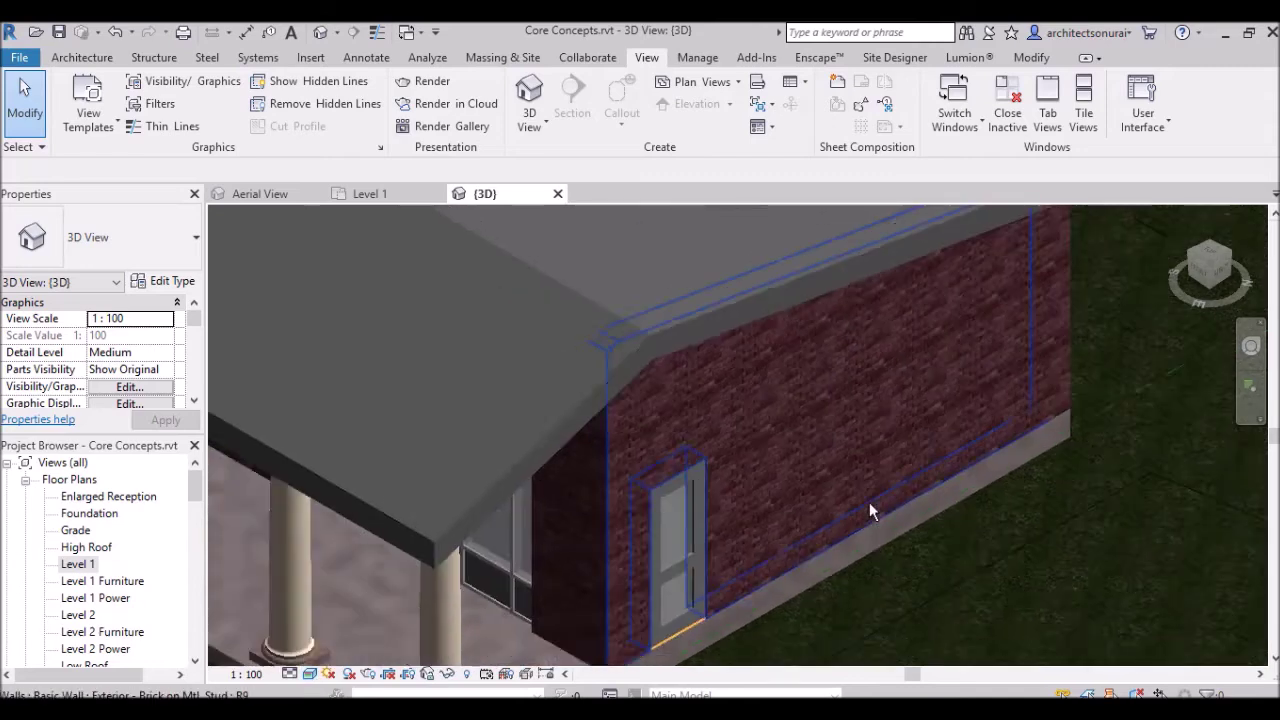
{"action": "scroll", "coordinate": [869, 502], "scroll_direction": "down", "scroll_amount": 4}
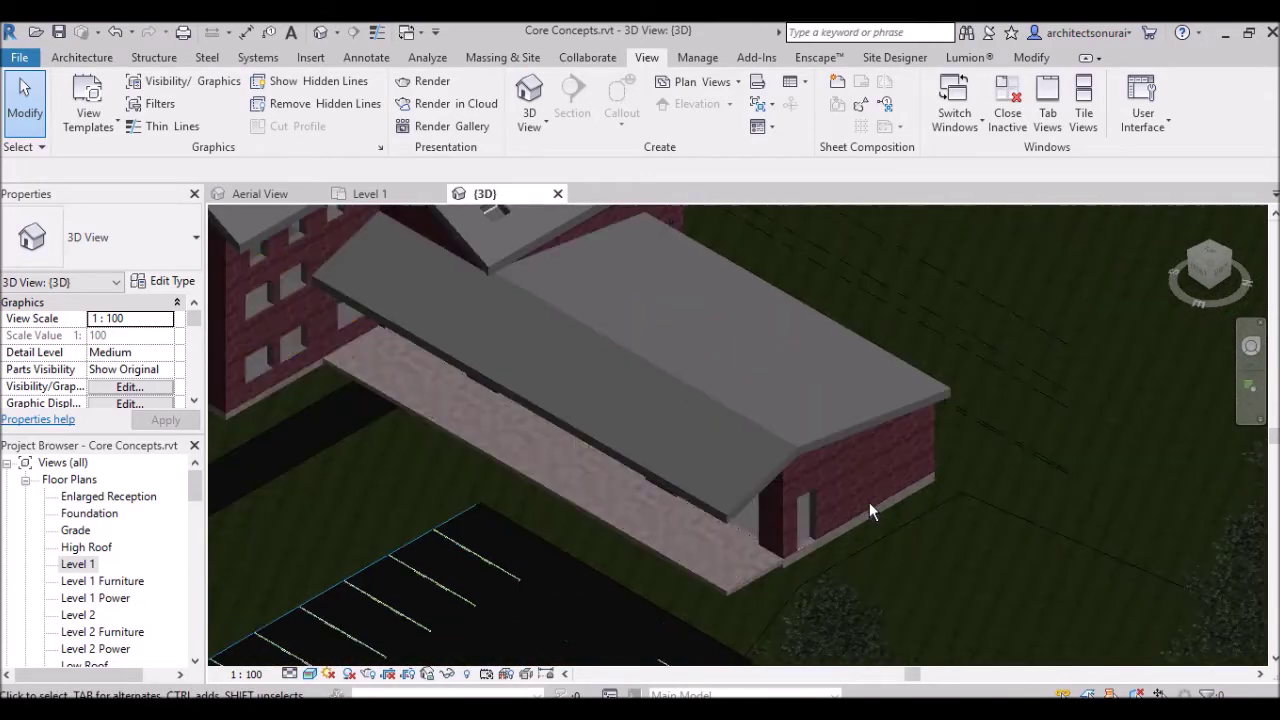
{"action": "left_click", "coordinate": [311, 674]}
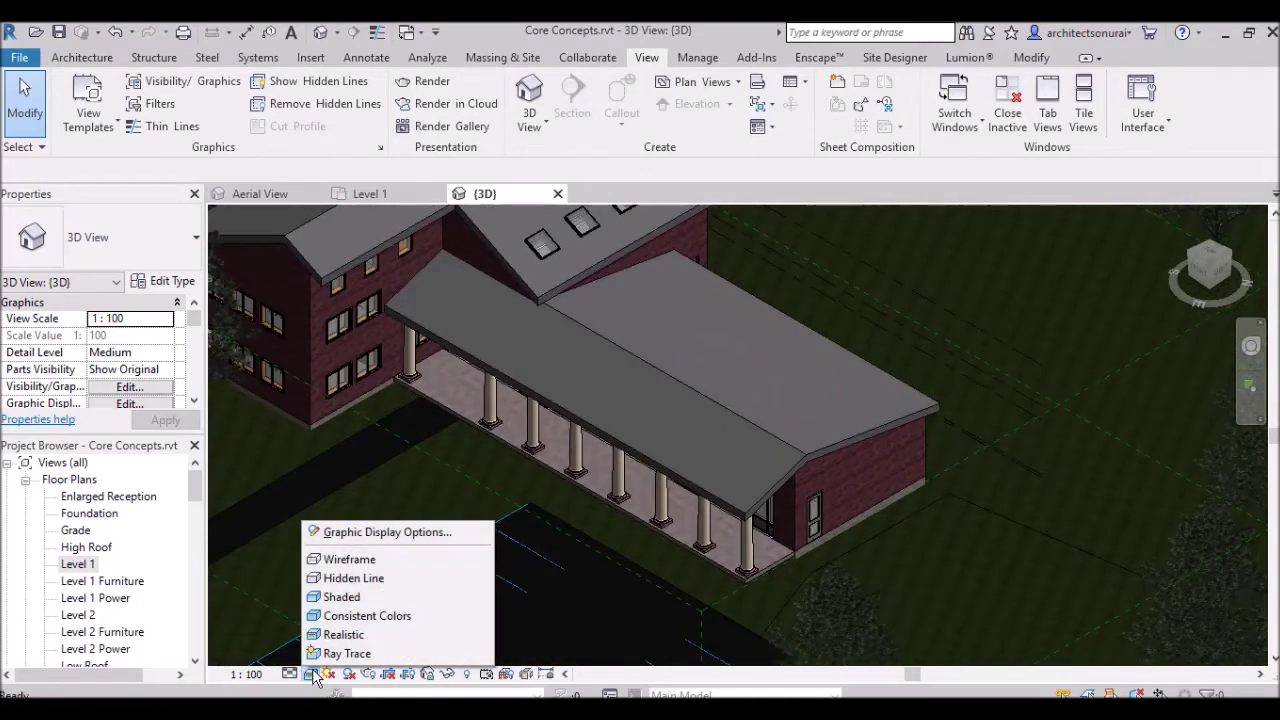
{"action": "left_click", "coordinate": [346, 653]}
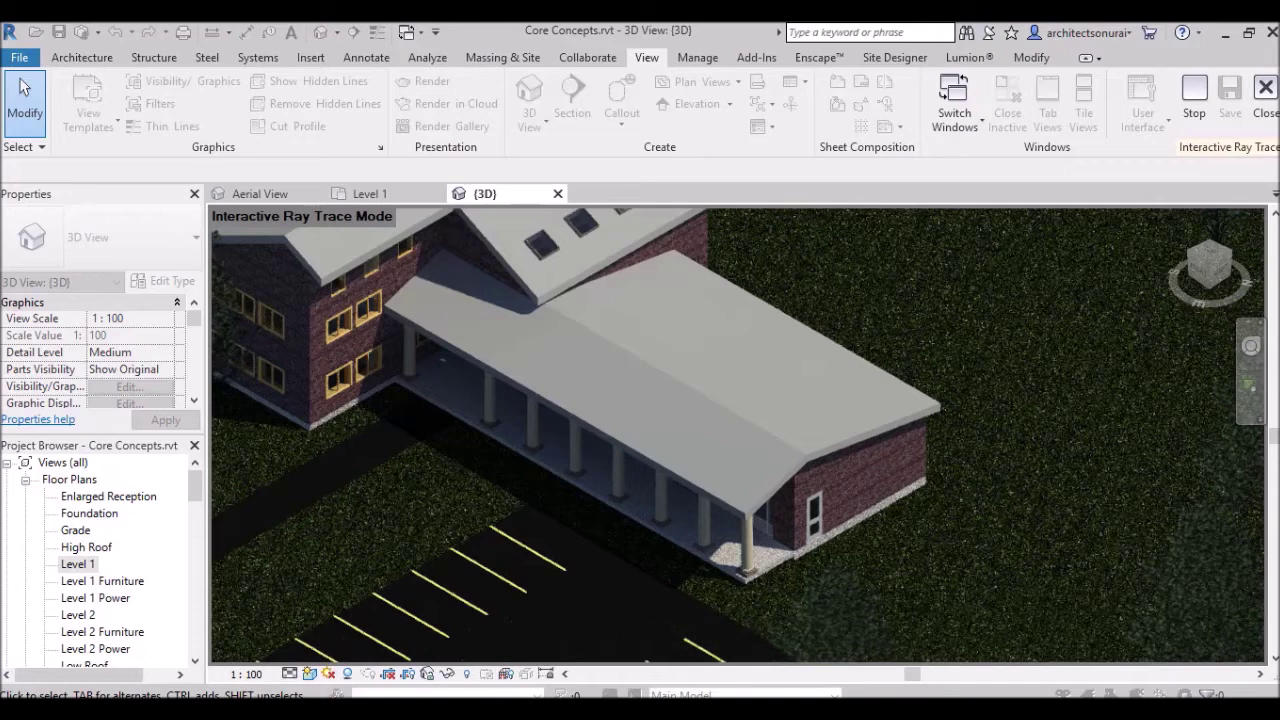
{"action": "mouse_move", "coordinate": [390, 710]}
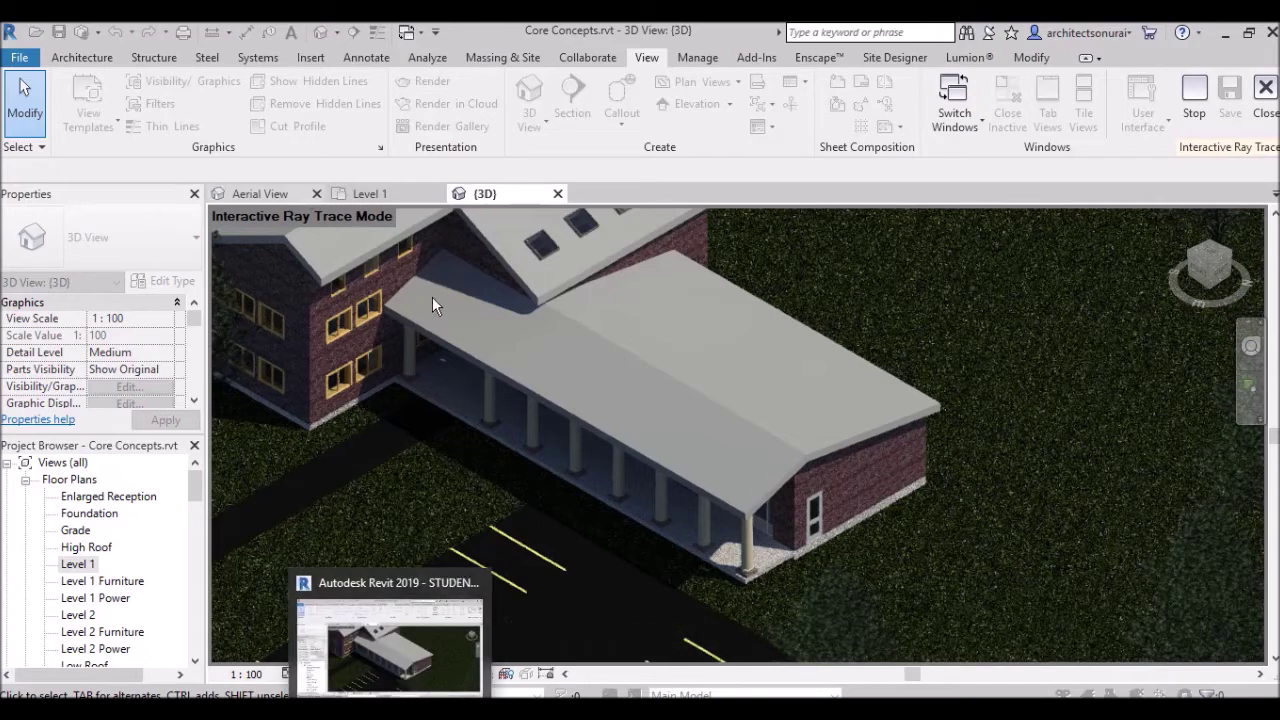
{"action": "mouse_move", "coordinate": [437, 710]}
{"action": "left_click", "coordinate": [437, 655]}
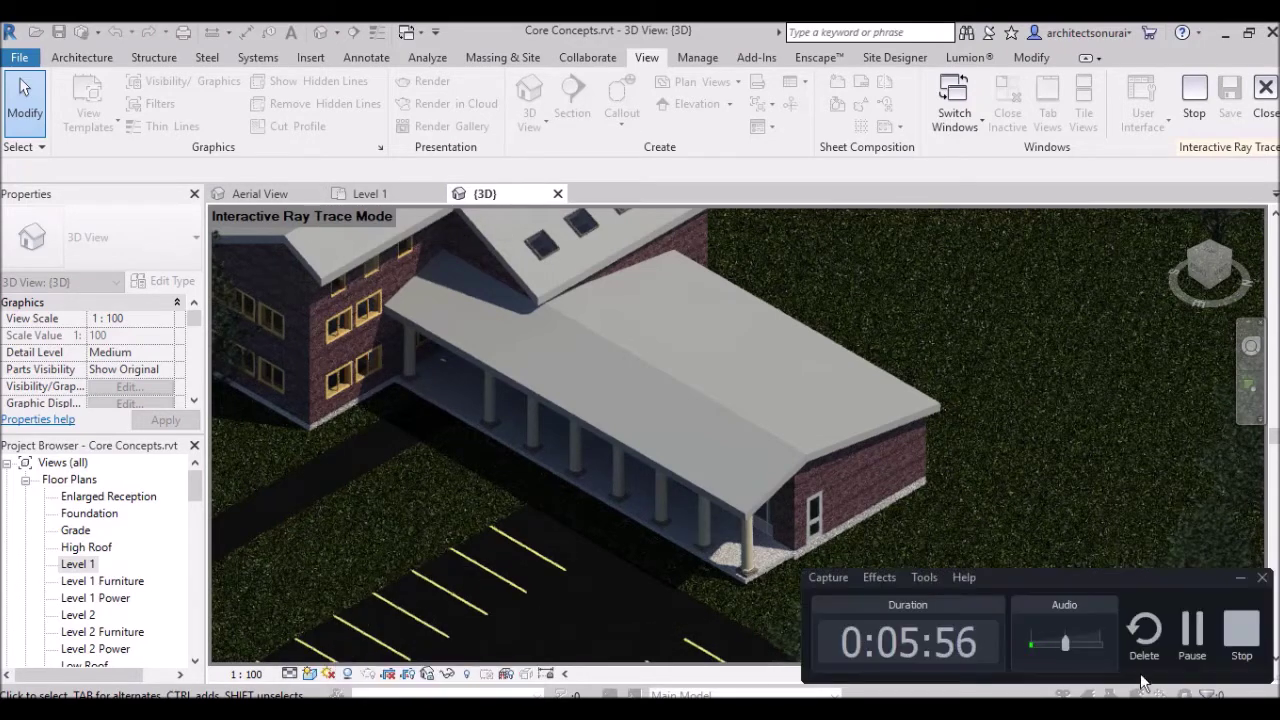
{"action": "left_click", "coordinate": [1194, 634]}
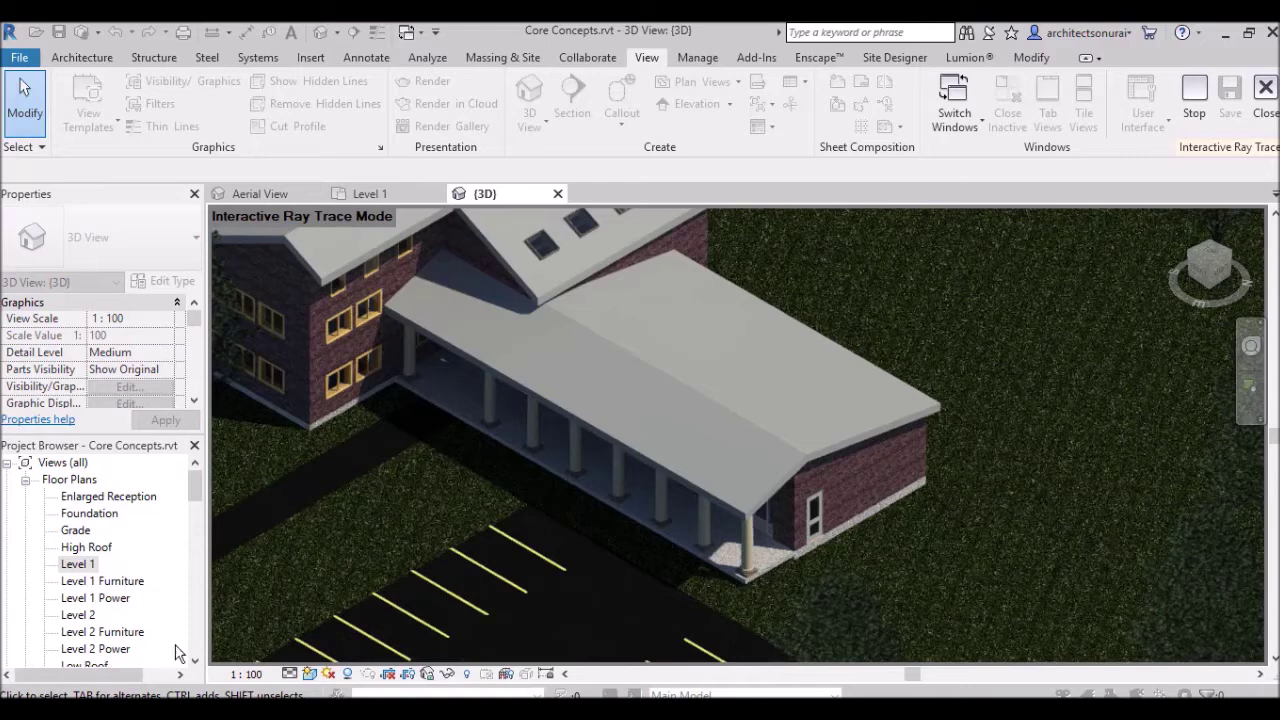
Switch the 3D view from Ray Trace to the Hidden Line visual style.
{"action": "left_click", "coordinate": [311, 674]}
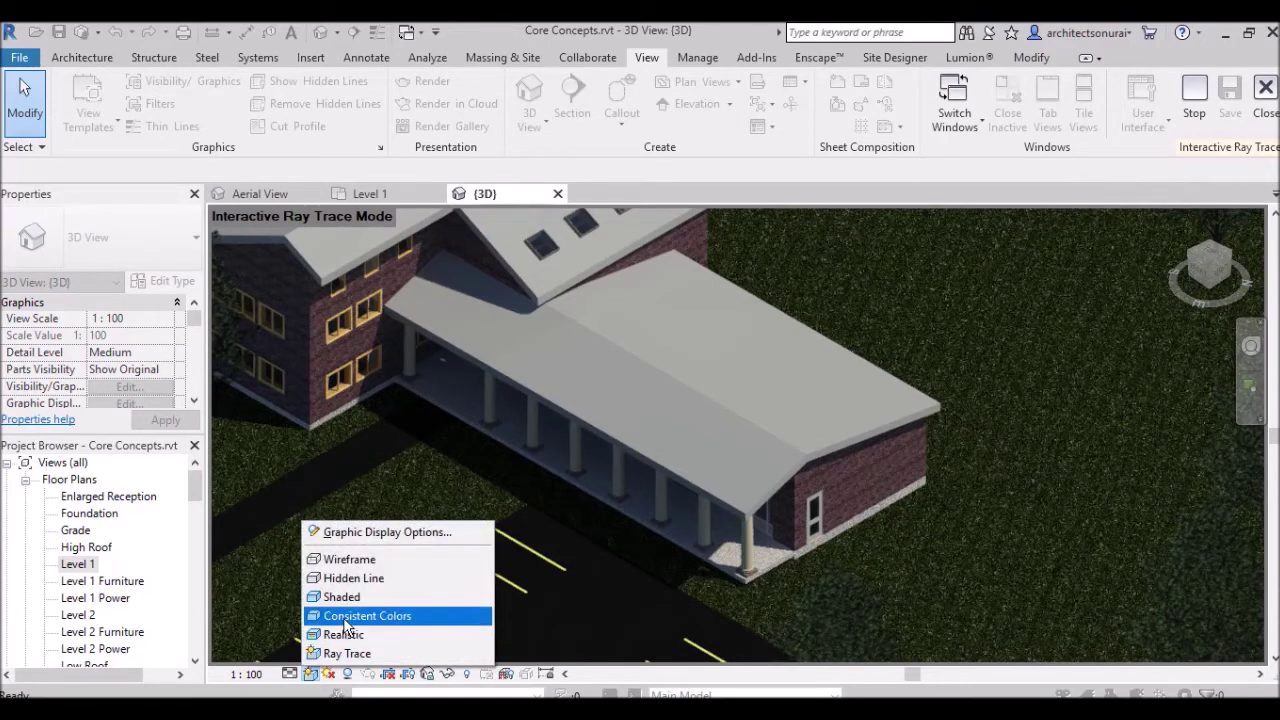
{"action": "left_click", "coordinate": [357, 578]}
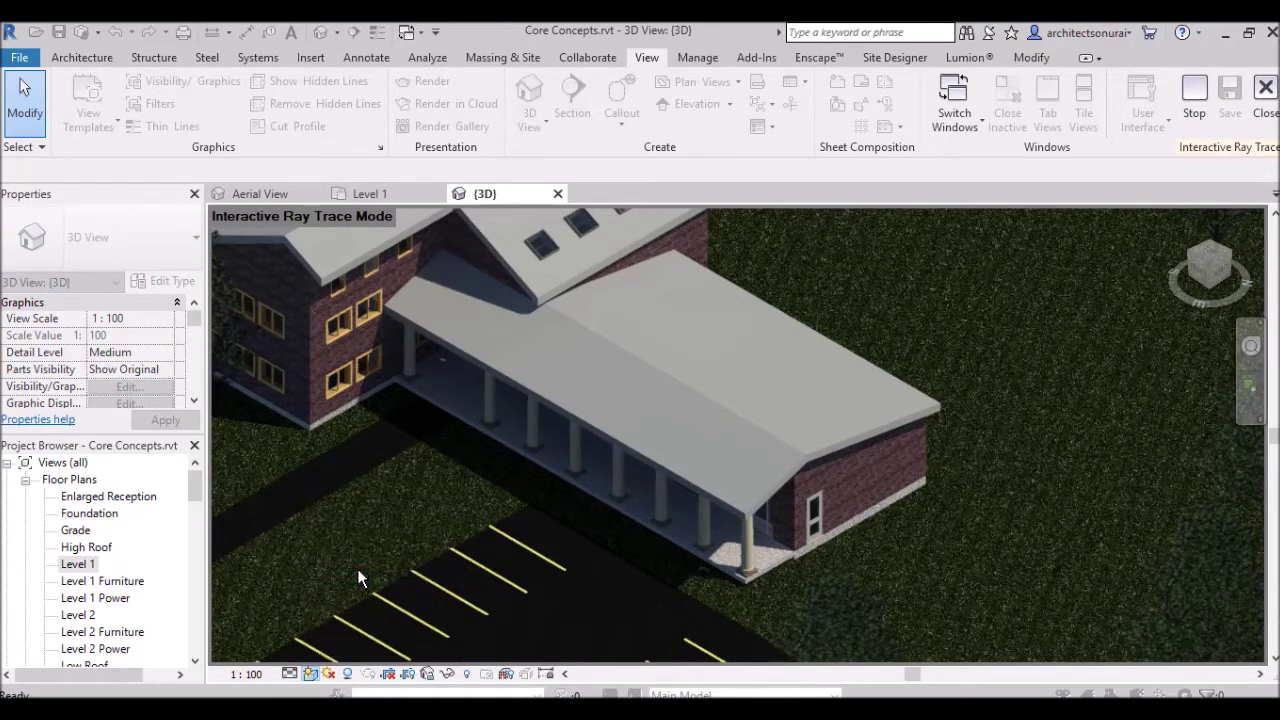
{"action": "scroll", "coordinate": [988, 472], "scroll_direction": "down", "scroll_amount": 2}
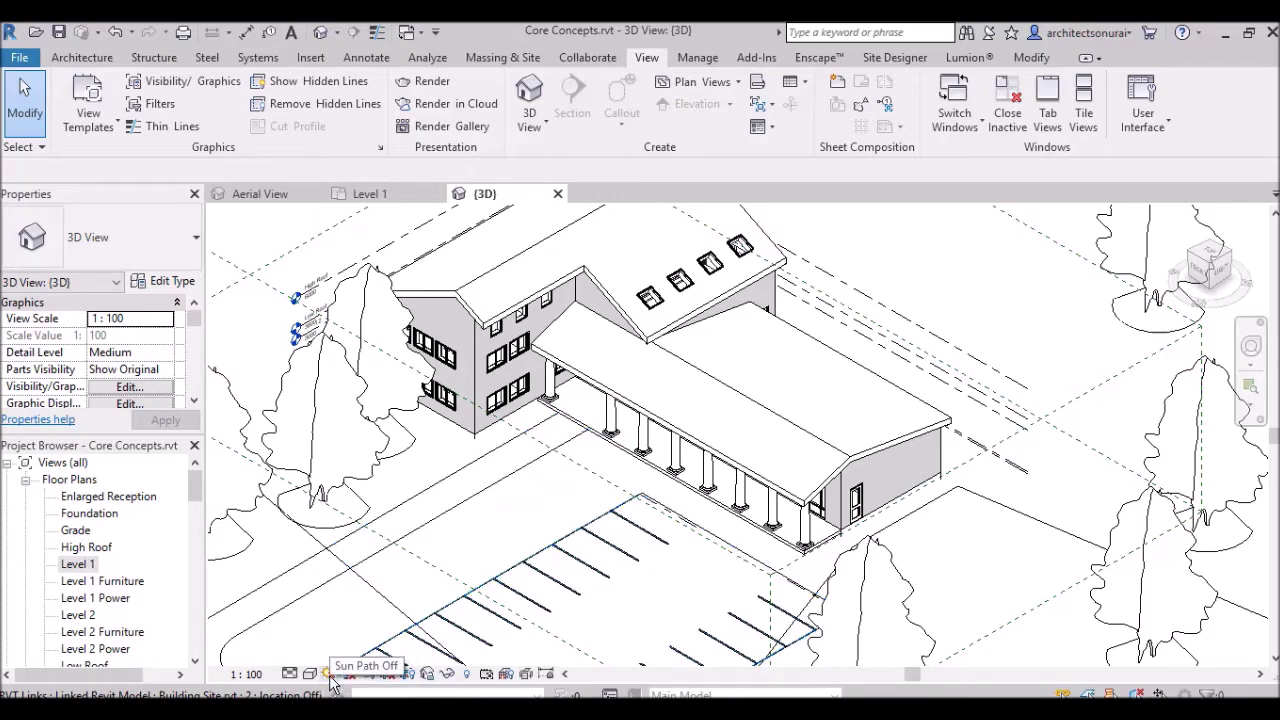
Turn the sun path on in the 3D view, continuing with the current sun settings, and show the whole site.
{"action": "left_click", "coordinate": [330, 675]}
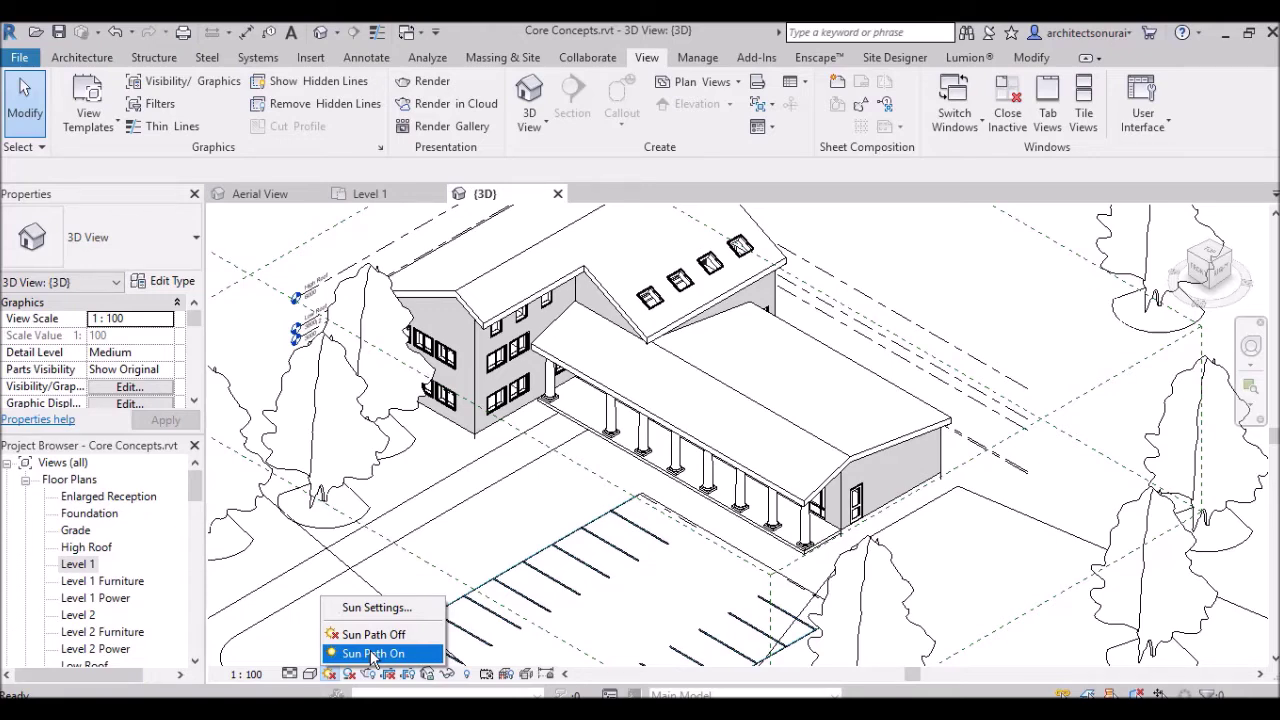
{"action": "left_click", "coordinate": [372, 655]}
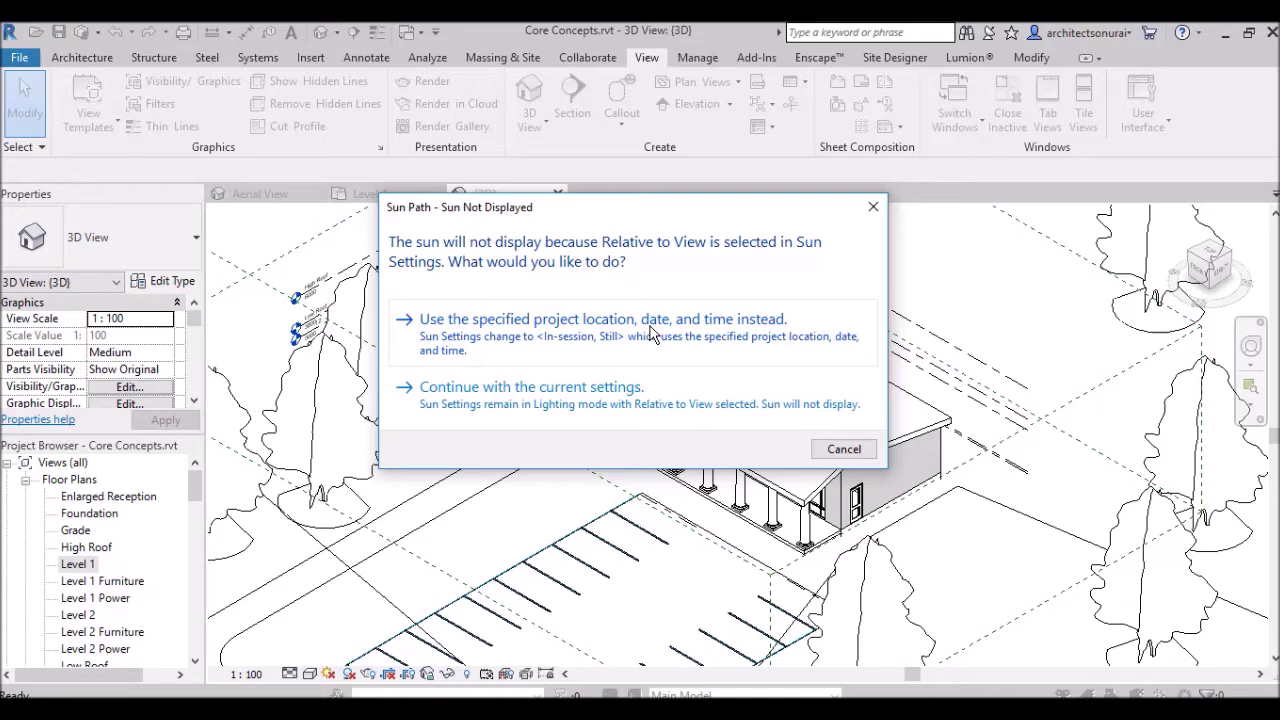
{"action": "left_click", "coordinate": [565, 405]}
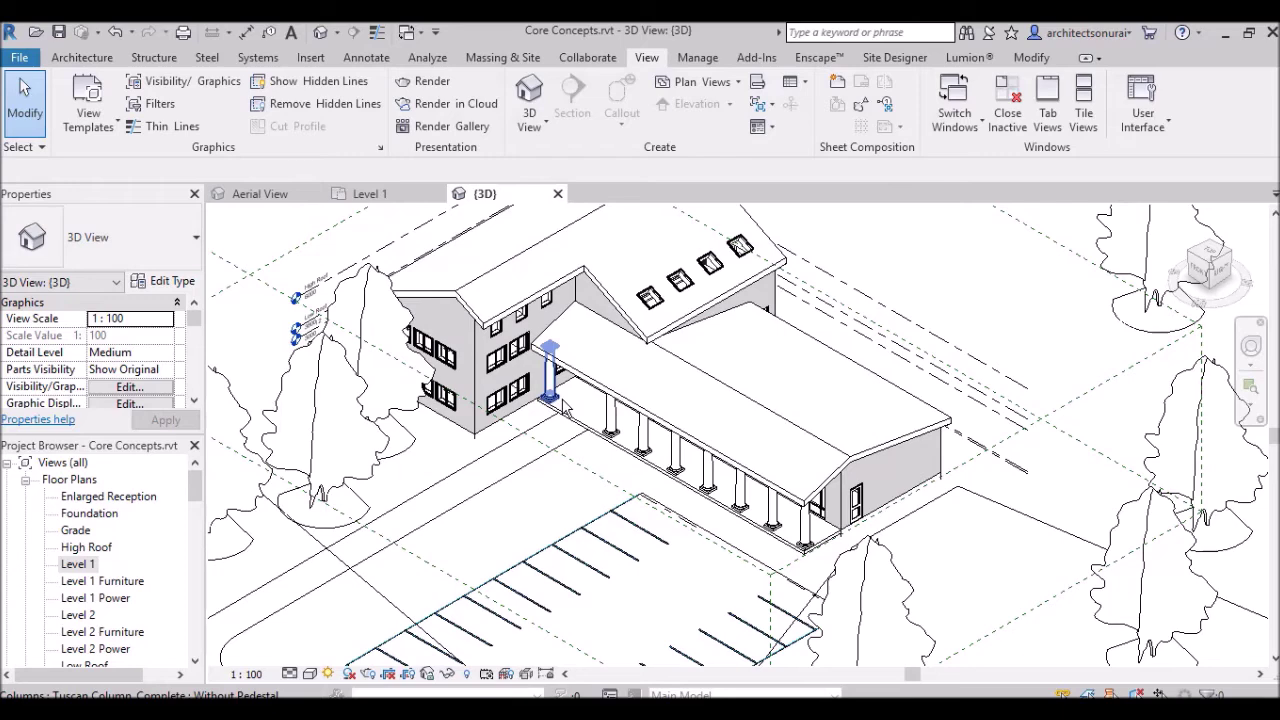
{"action": "scroll", "coordinate": [565, 405], "scroll_direction": "down", "scroll_amount": 10}
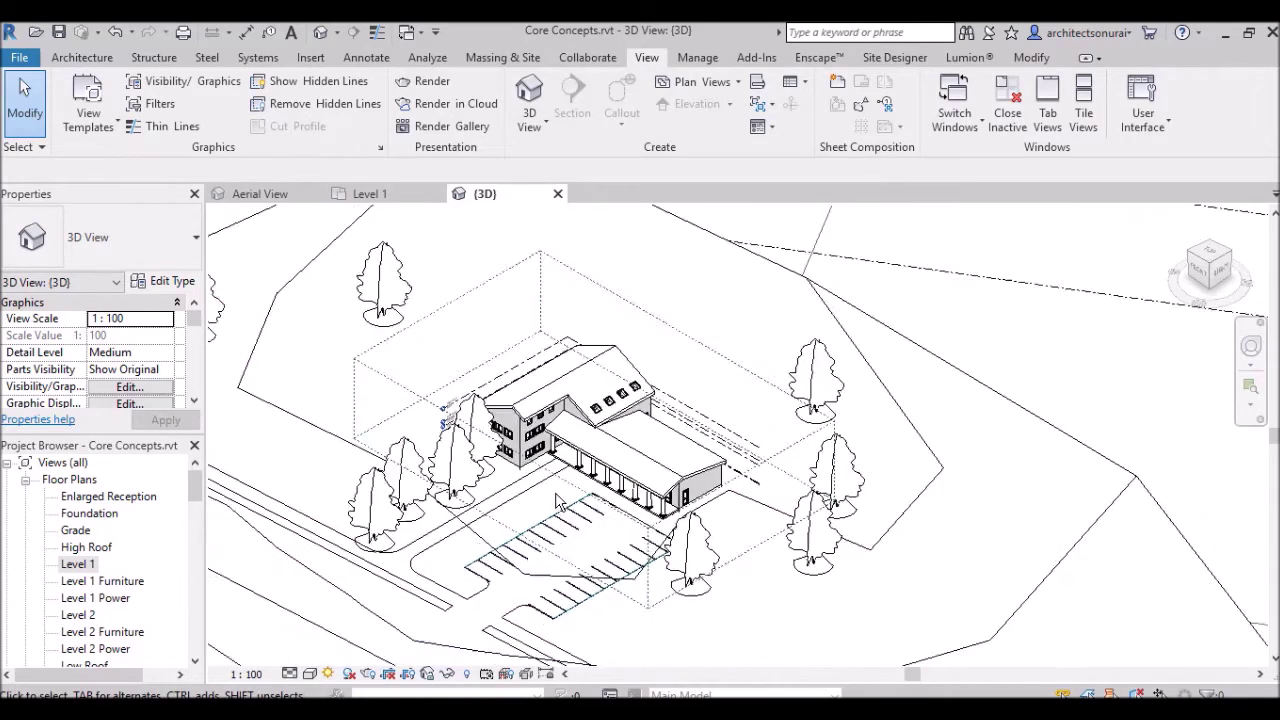
{"action": "scroll", "coordinate": [558, 500], "scroll_direction": "down", "scroll_amount": 1}
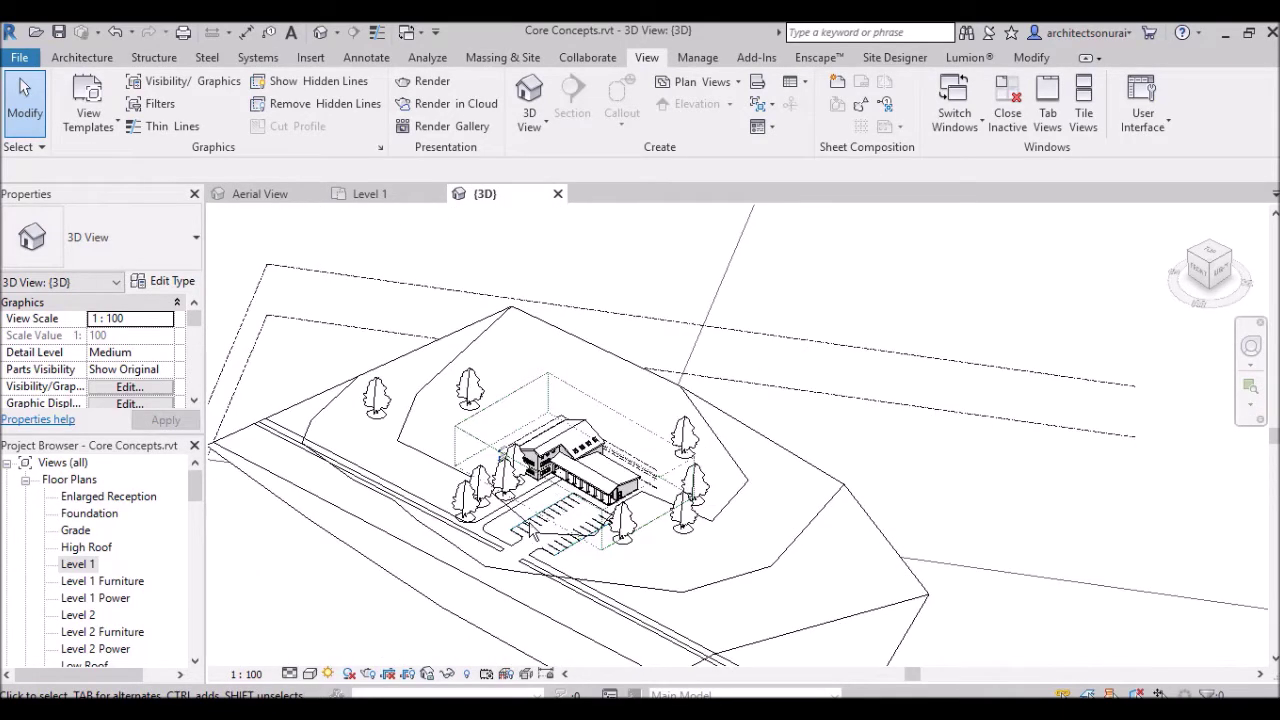
Set the 3D view's visual style to Realistic and examine the sun path's compass ring around the site.
{"action": "left_click", "coordinate": [310, 674]}
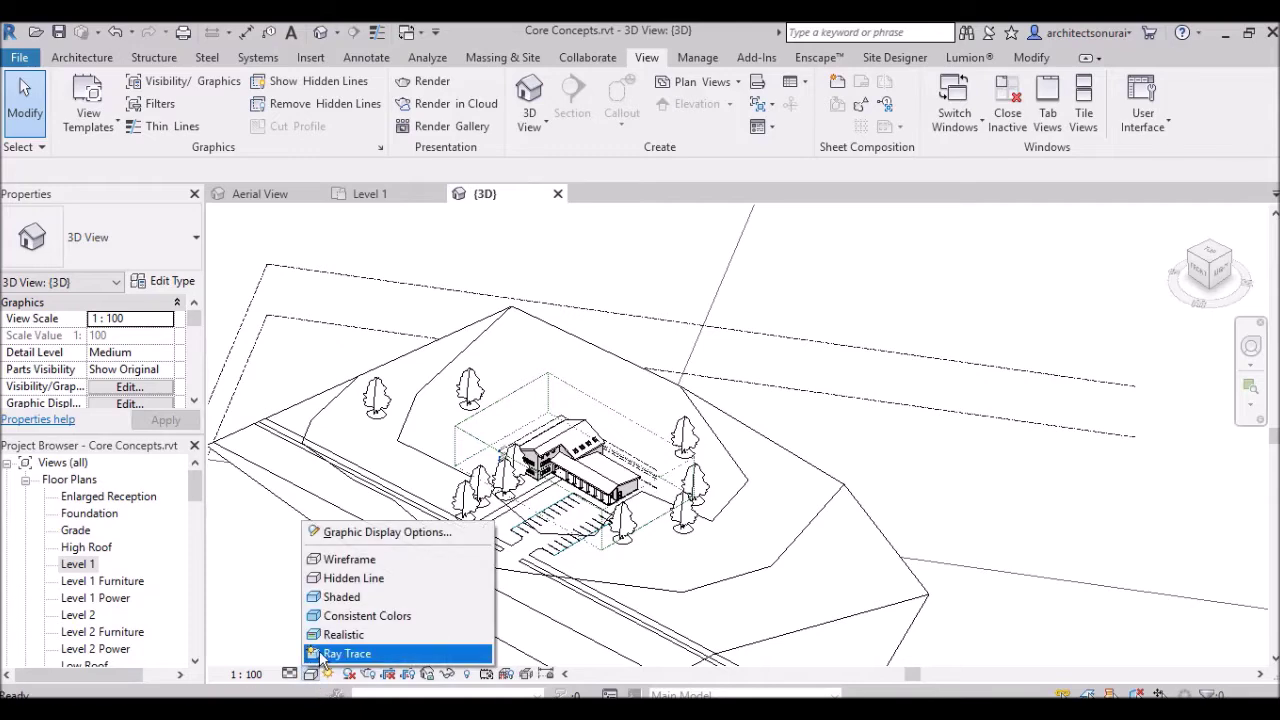
{"action": "left_click", "coordinate": [329, 637]}
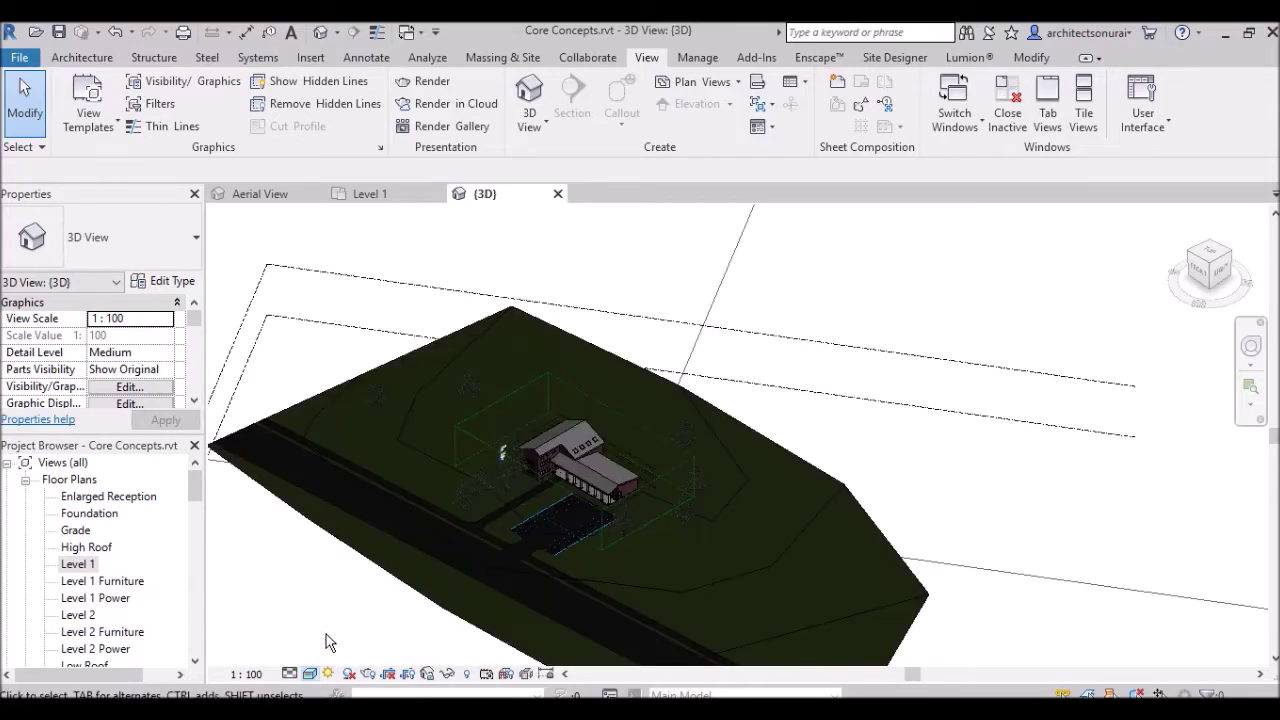
{"action": "scroll", "coordinate": [662, 521], "scroll_direction": "down", "scroll_amount": 5}
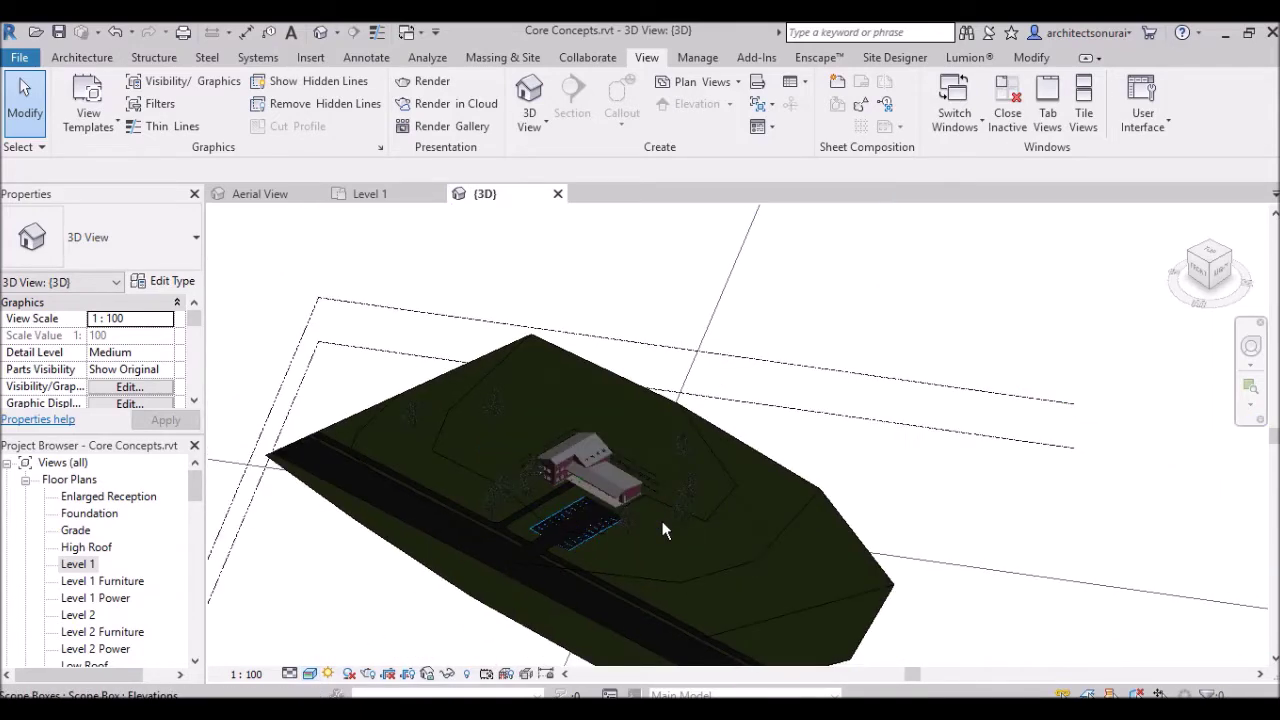
{"action": "scroll", "coordinate": [662, 521], "scroll_direction": "down", "scroll_amount": 4}
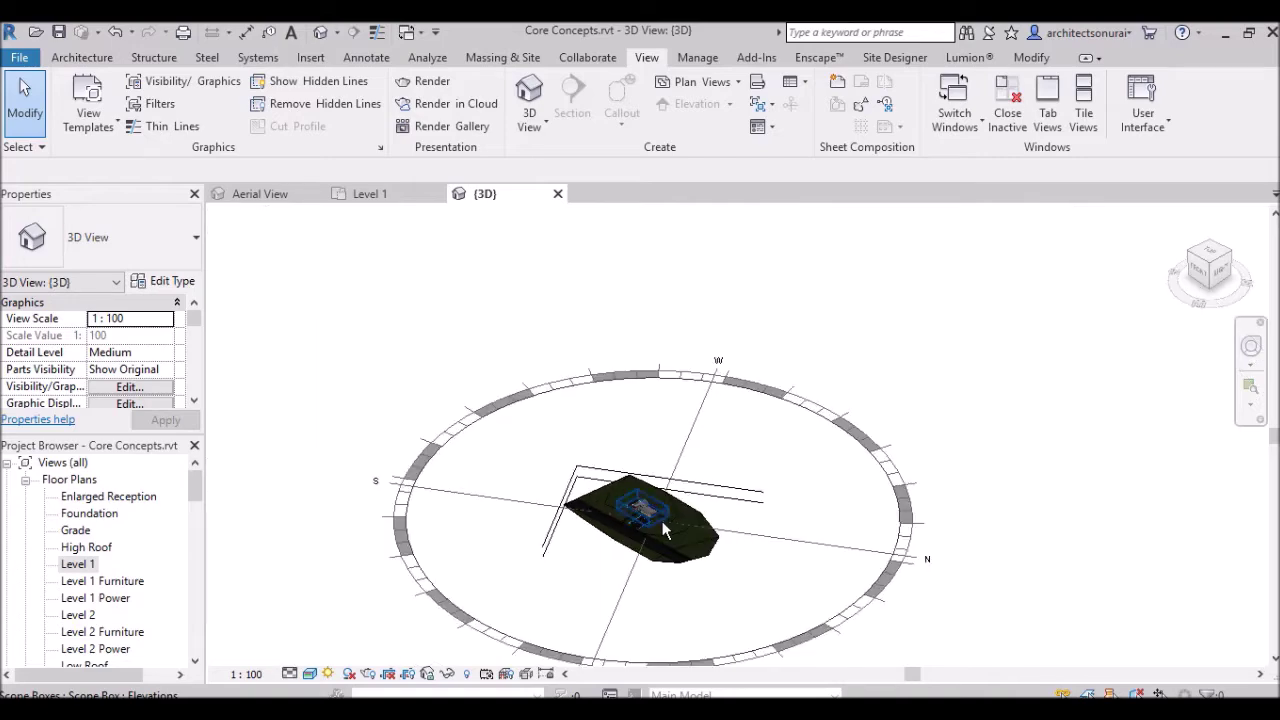
{"action": "scroll", "coordinate": [655, 596], "scroll_direction": "up", "scroll_amount": 6}
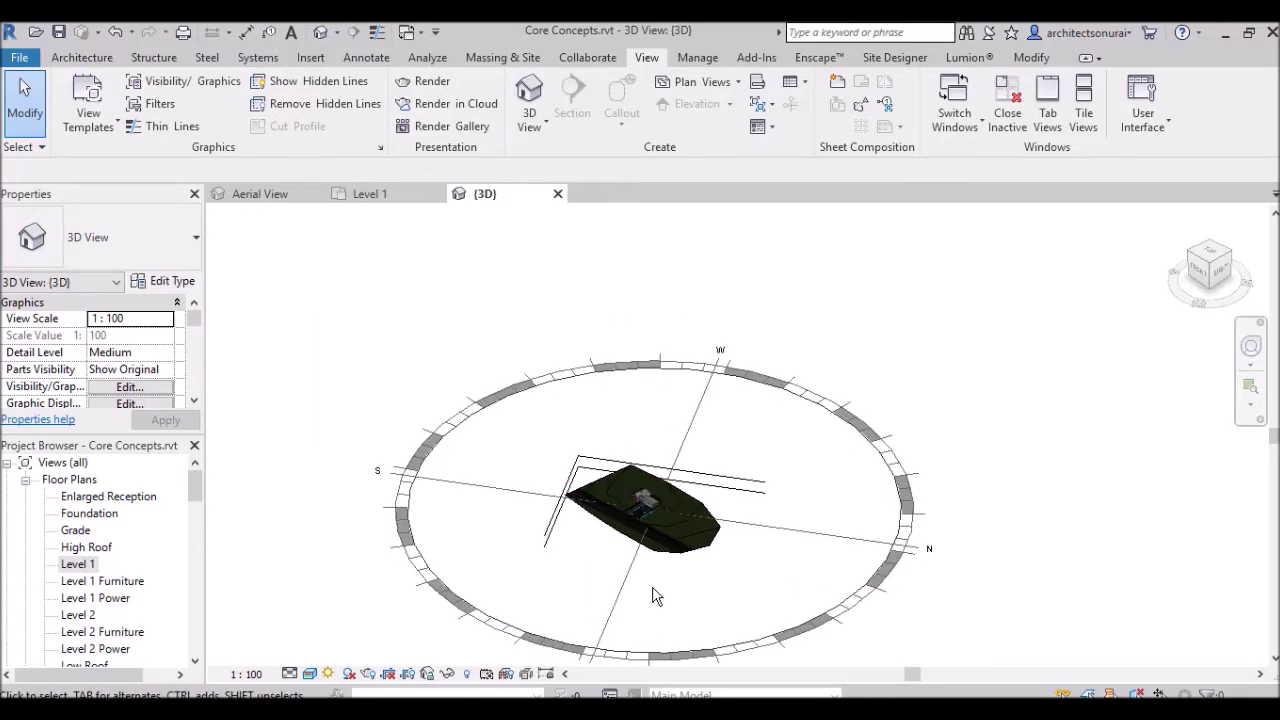
{"action": "scroll", "coordinate": [667, 469], "scroll_direction": "up", "scroll_amount": 6}
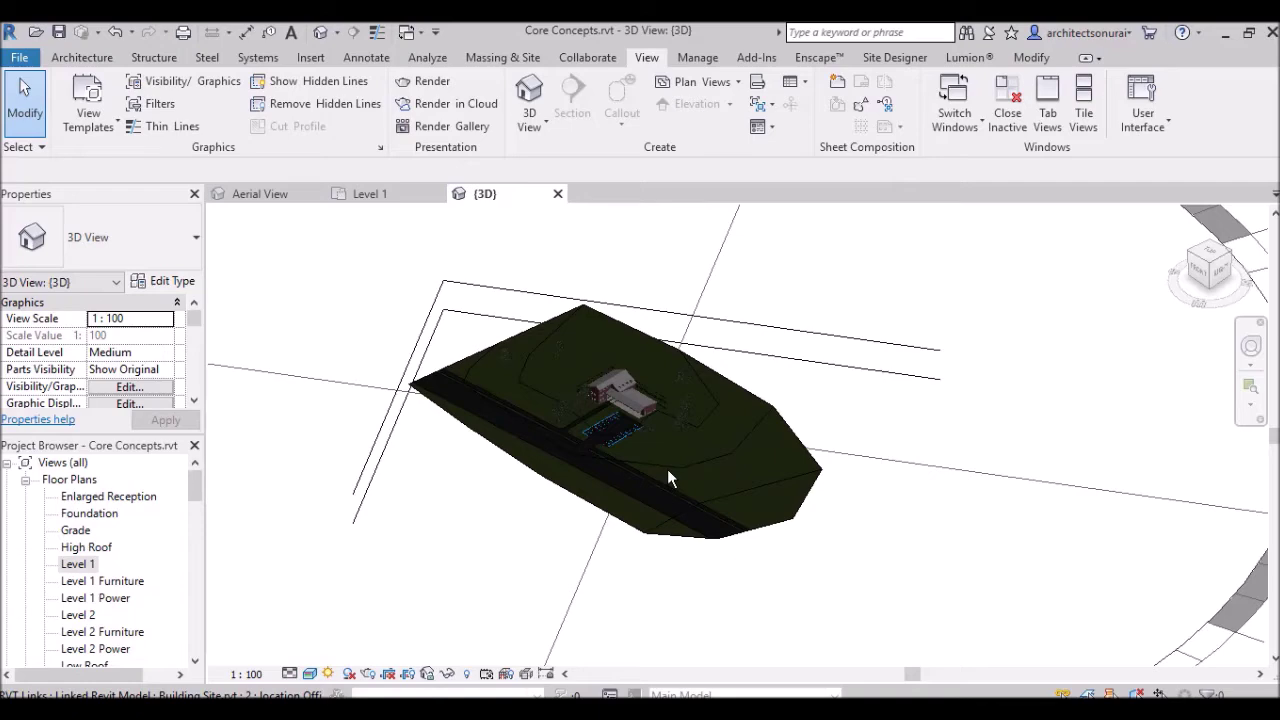
Turn shadows on in the 3D view and examine how they fall on the building's roofs and colonnade.
{"action": "scroll", "coordinate": [633, 490], "scroll_direction": "down", "scroll_amount": 3}
{"action": "scroll", "coordinate": [620, 512], "scroll_direction": "down", "scroll_amount": 1}
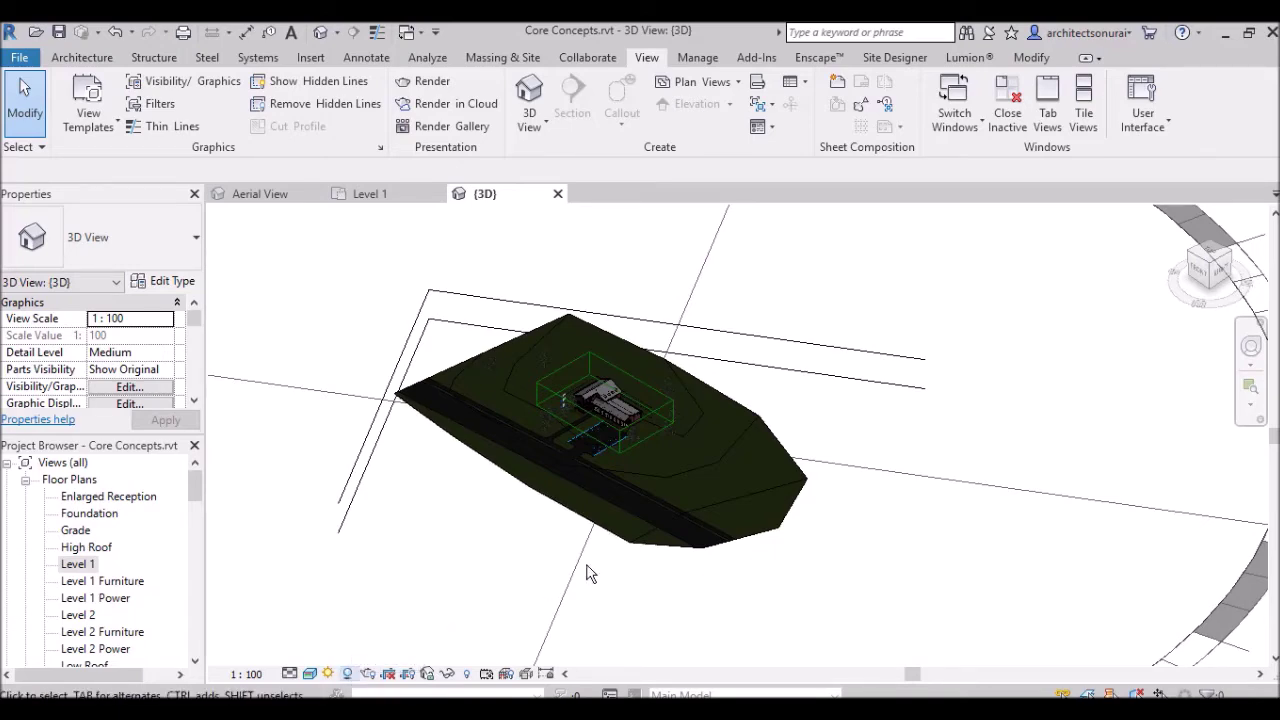
{"action": "scroll", "coordinate": [665, 485], "scroll_direction": "up", "scroll_amount": 1}
{"action": "scroll", "coordinate": [622, 355], "scroll_direction": "up", "scroll_amount": 5}
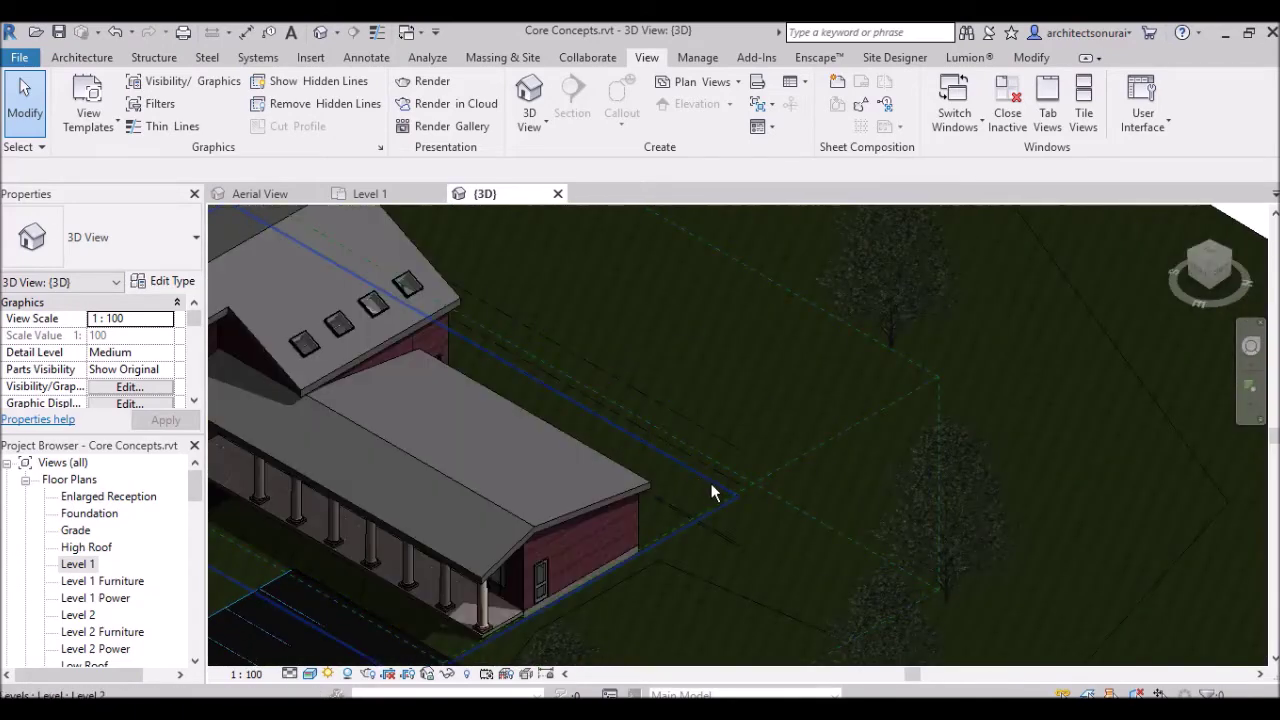
{"action": "scroll", "coordinate": [711, 485], "scroll_direction": "down", "scroll_amount": 1}
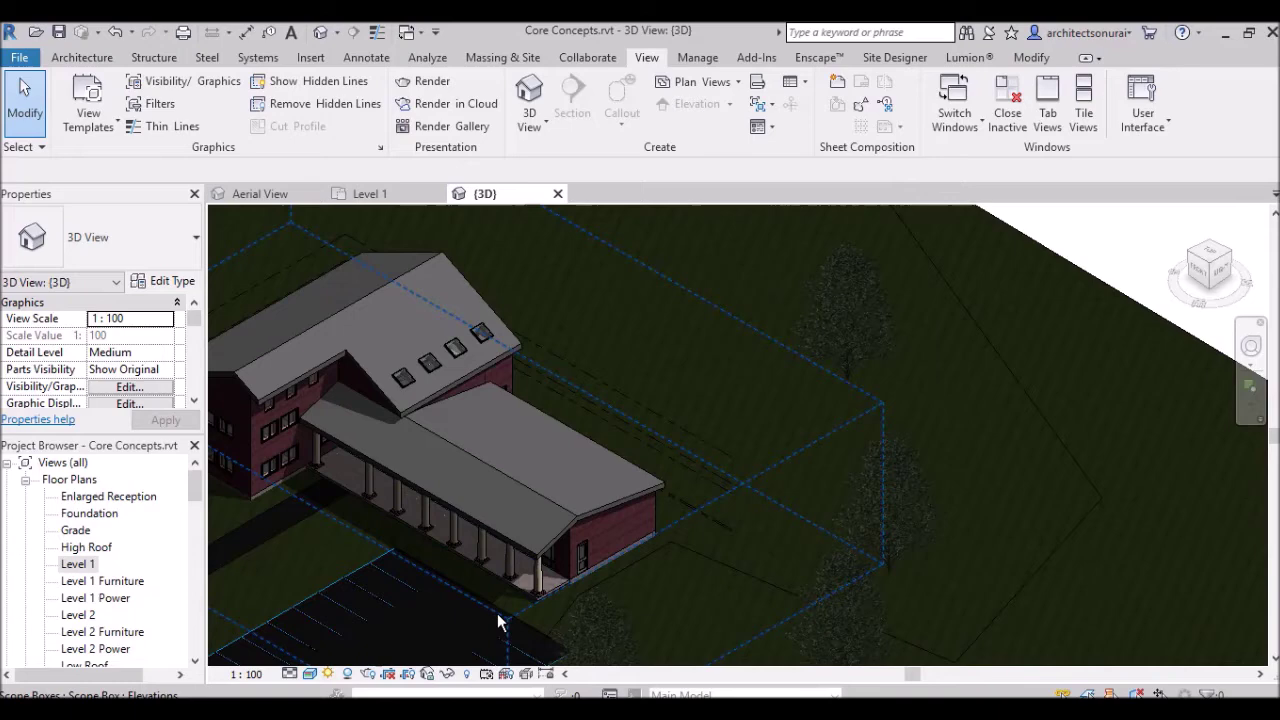
Toggle the 3D view's shadows off and back on, and review the rendering settings without starting a render.
{"action": "scroll", "coordinate": [486, 600], "scroll_direction": "up", "scroll_amount": 3}
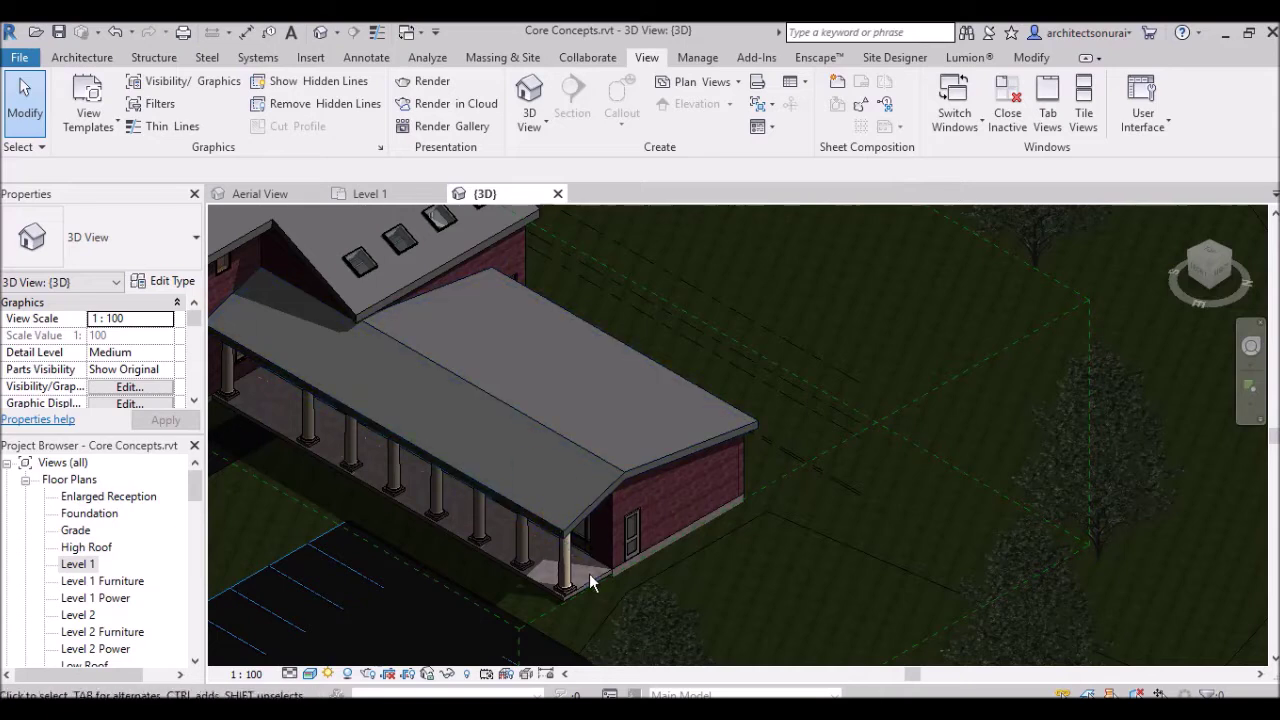
{"action": "left_click", "coordinate": [348, 675]}
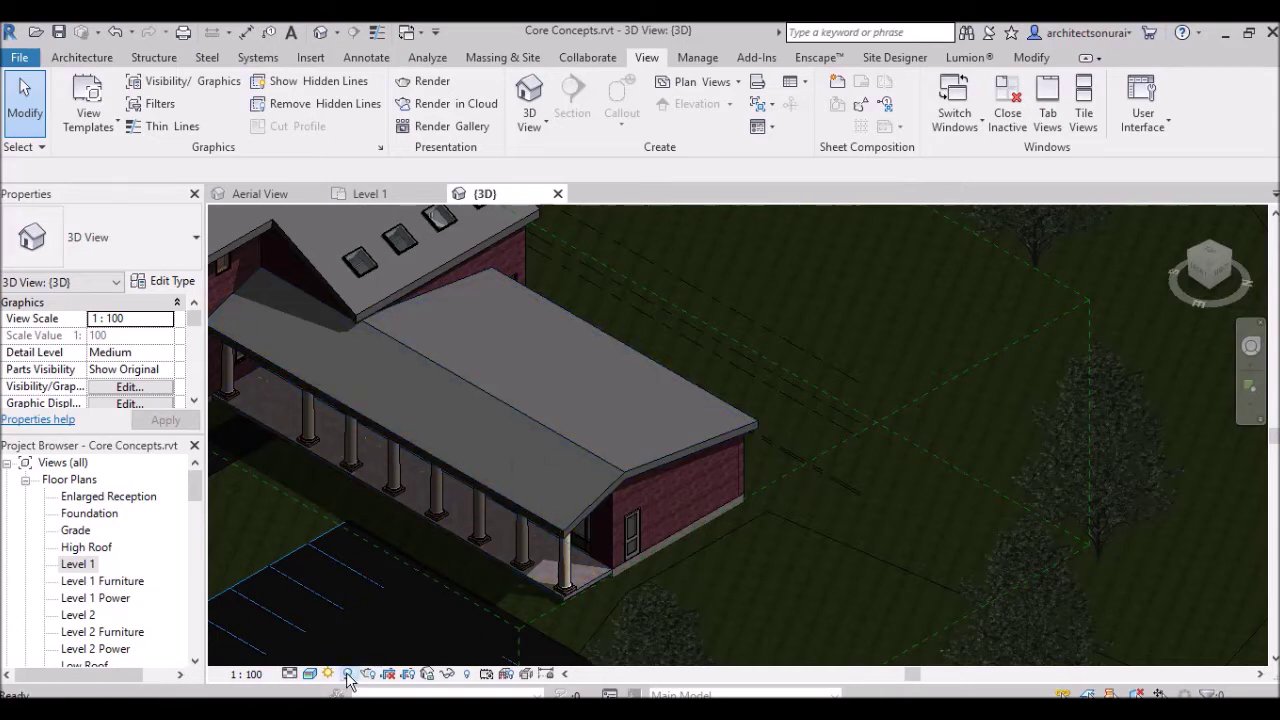
{"action": "left_click", "coordinate": [348, 675]}
{"action": "left_click", "coordinate": [368, 674]}
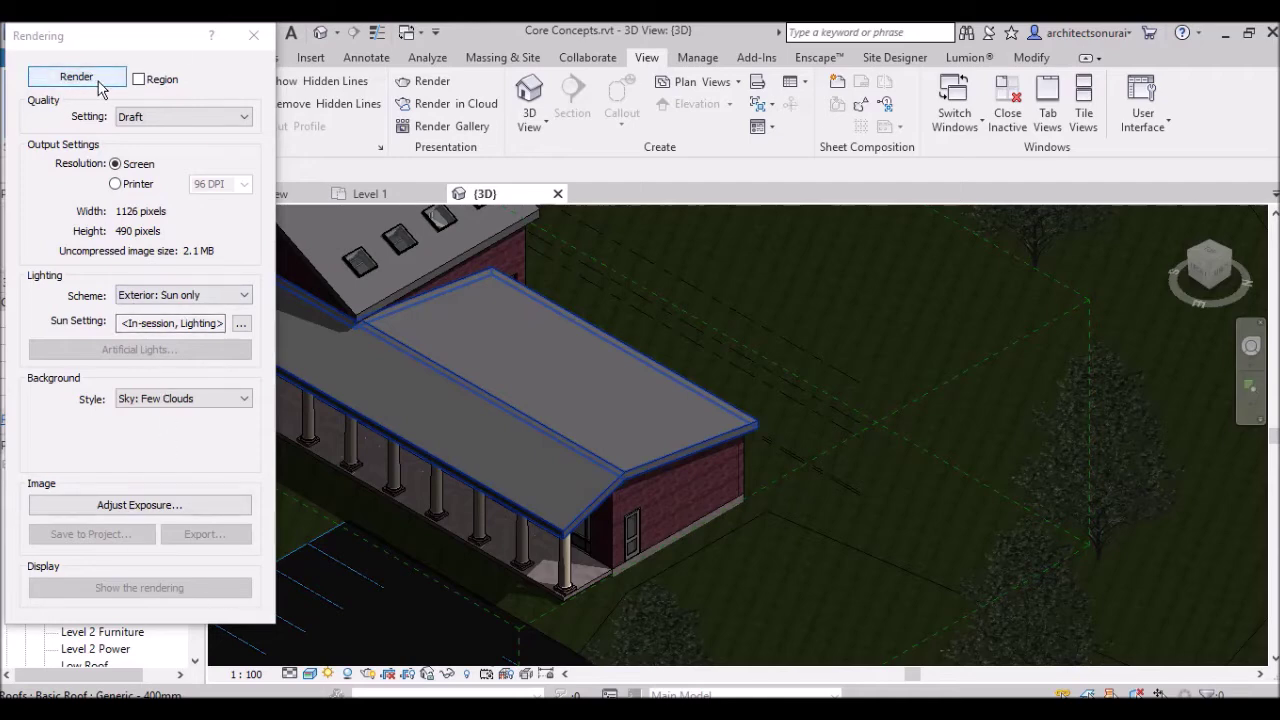
{"action": "left_click", "coordinate": [261, 40]}
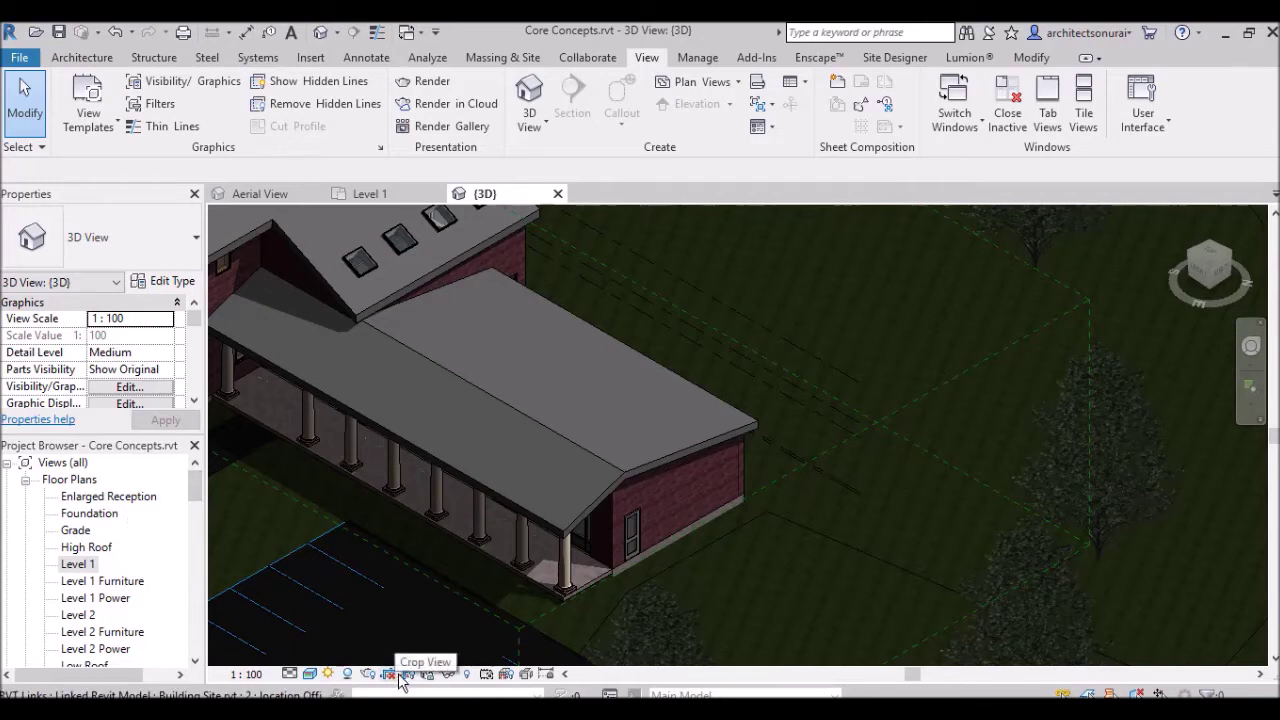
Open the Level 1 floor plan, turn on view cropping and examine where the plan is cut off near grid C.
{"action": "double_click", "coordinate": [78, 565]}
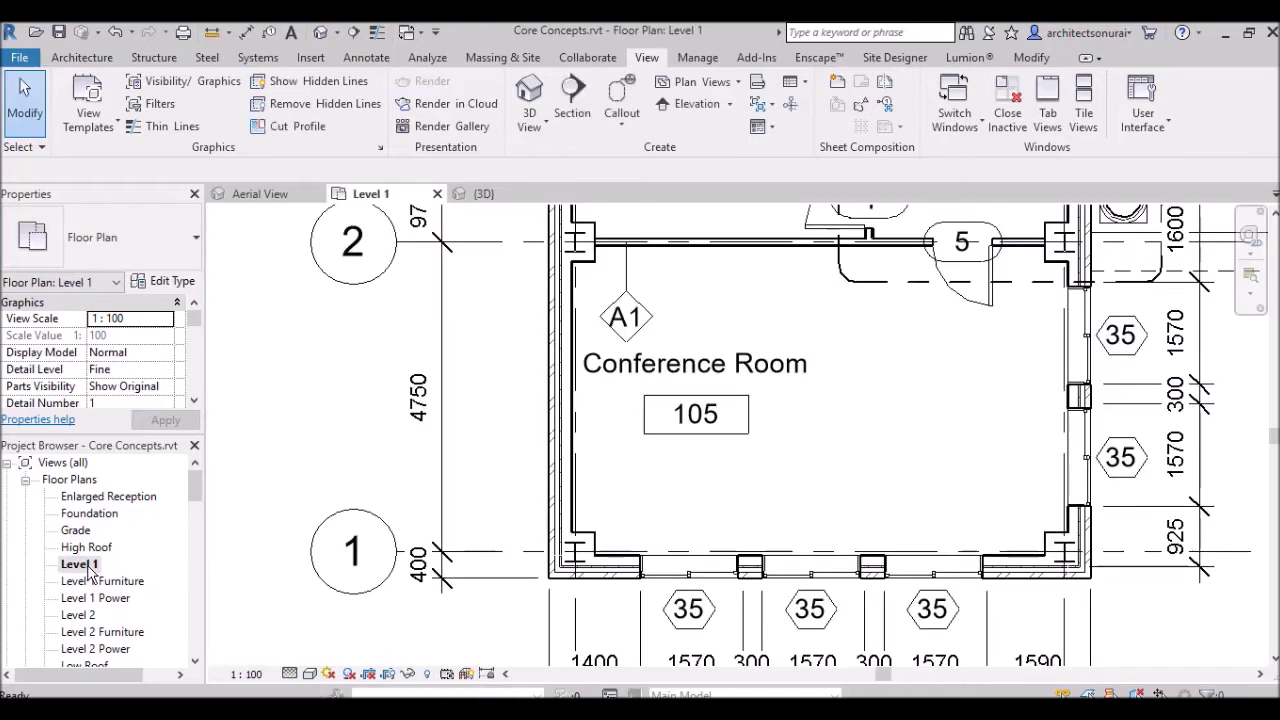
{"action": "scroll", "coordinate": [555, 410], "scroll_direction": "down", "scroll_amount": 2}
{"action": "scroll", "coordinate": [540, 460], "scroll_direction": "down", "scroll_amount": 4}
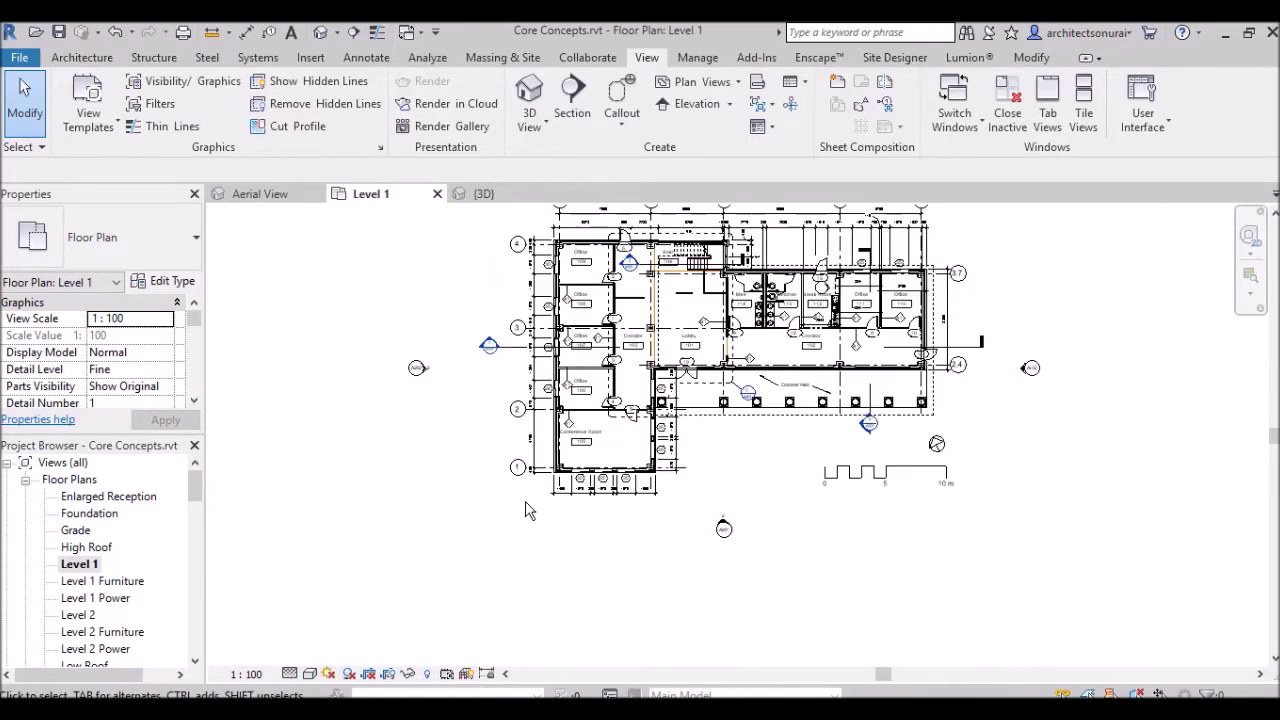
{"action": "scroll", "coordinate": [530, 510], "scroll_direction": "down", "scroll_amount": 1}
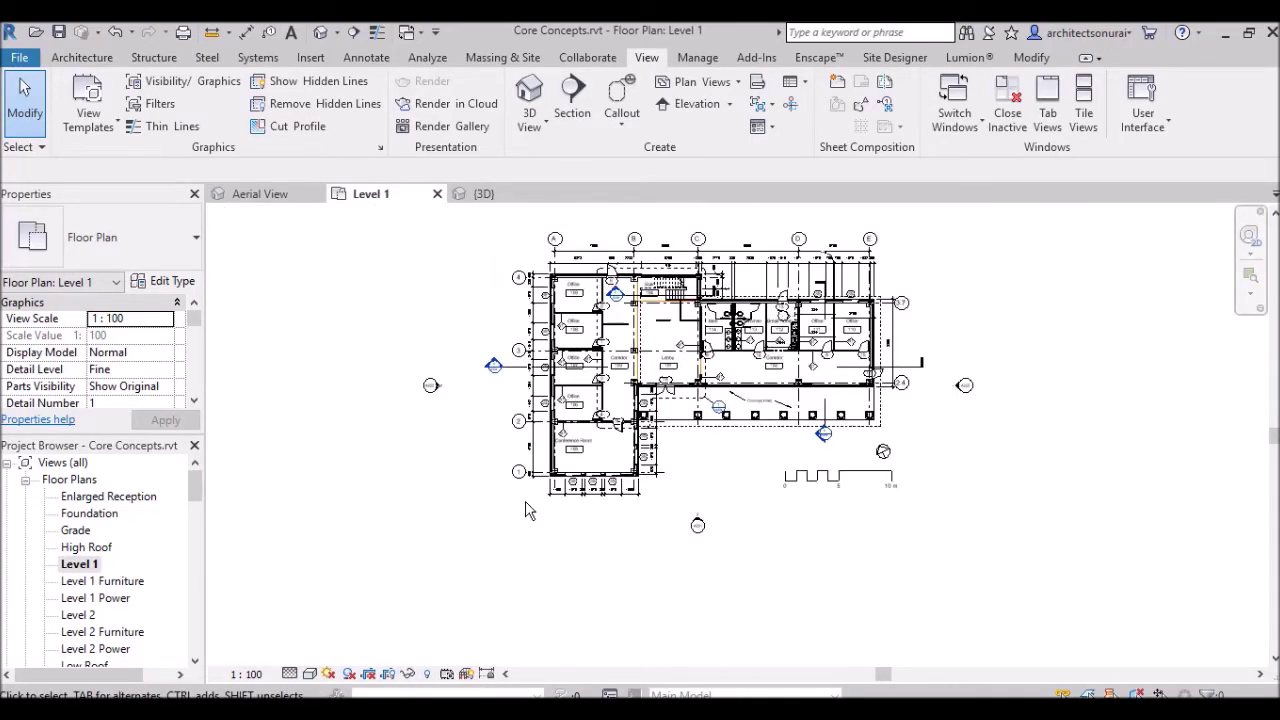
{"action": "left_click", "coordinate": [370, 674]}
{"action": "scroll", "coordinate": [668, 472], "scroll_direction": "down", "scroll_amount": 5}
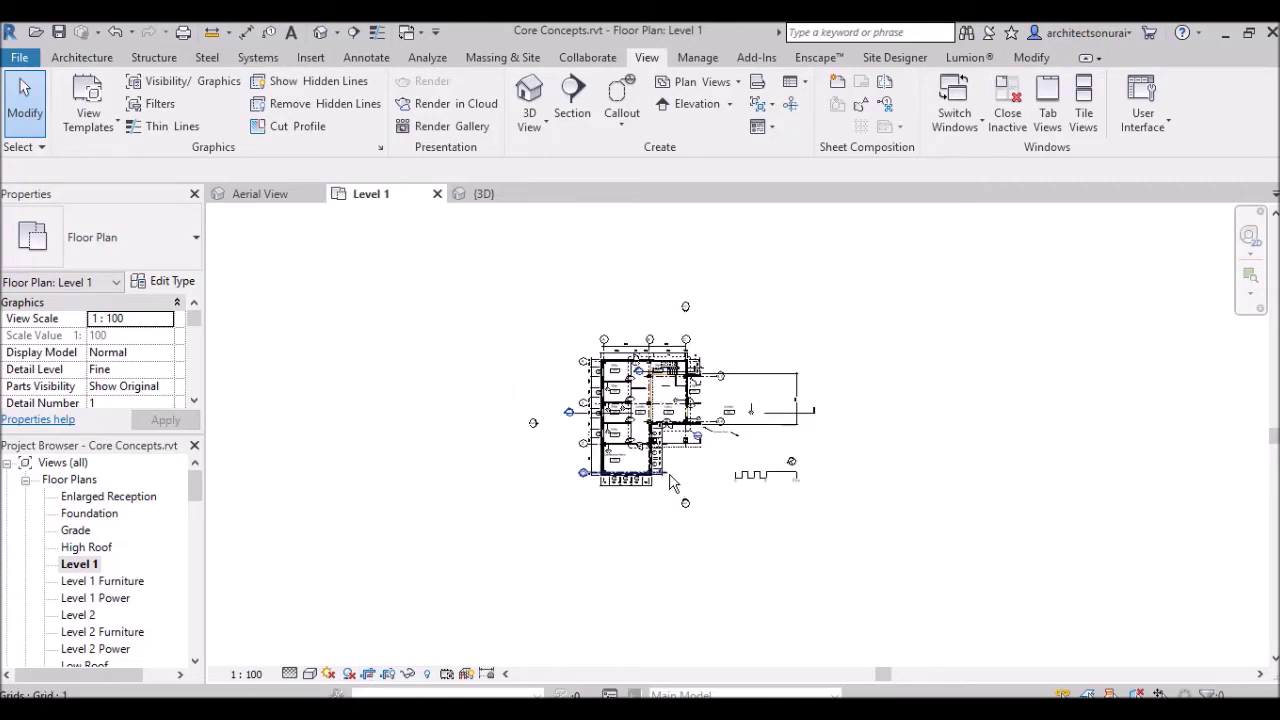
{"action": "scroll", "coordinate": [668, 472], "scroll_direction": "down", "scroll_amount": 1}
{"action": "scroll", "coordinate": [685, 430], "scroll_direction": "up", "scroll_amount": 5}
{"action": "scroll", "coordinate": [740, 390], "scroll_direction": "up", "scroll_amount": 2}
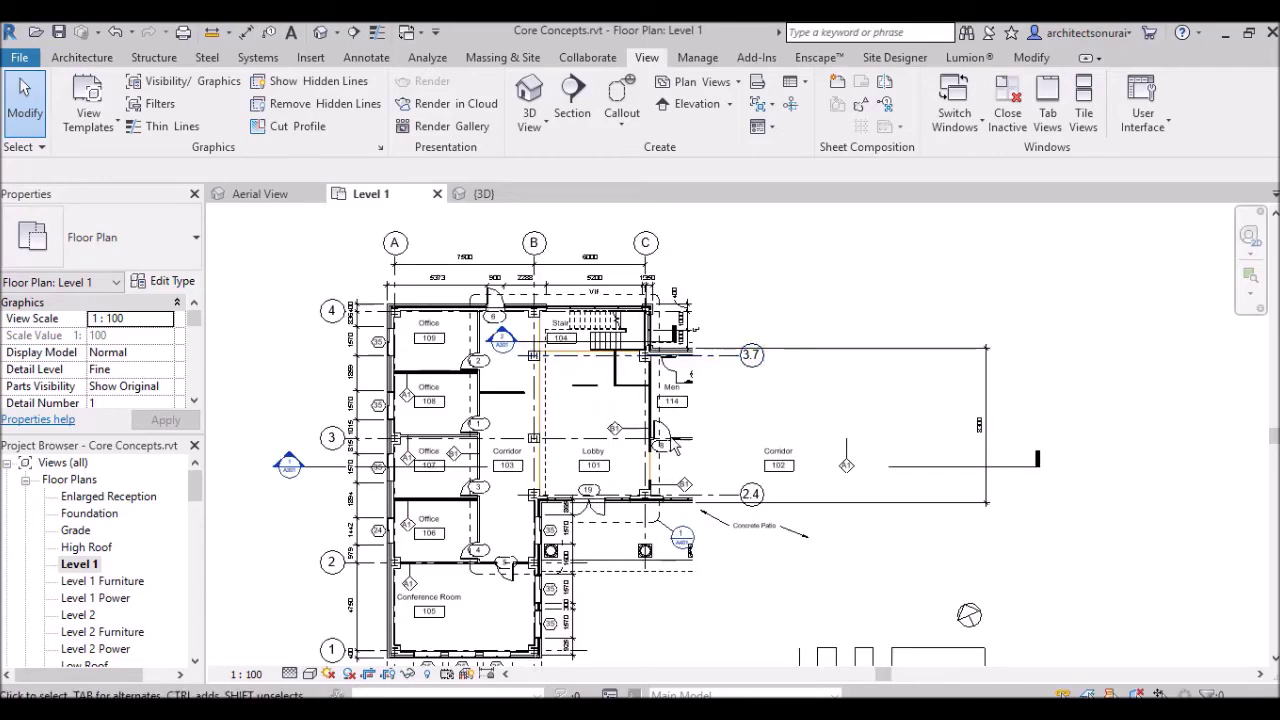
{"action": "scroll", "coordinate": [665, 440], "scroll_direction": "down", "scroll_amount": 2}
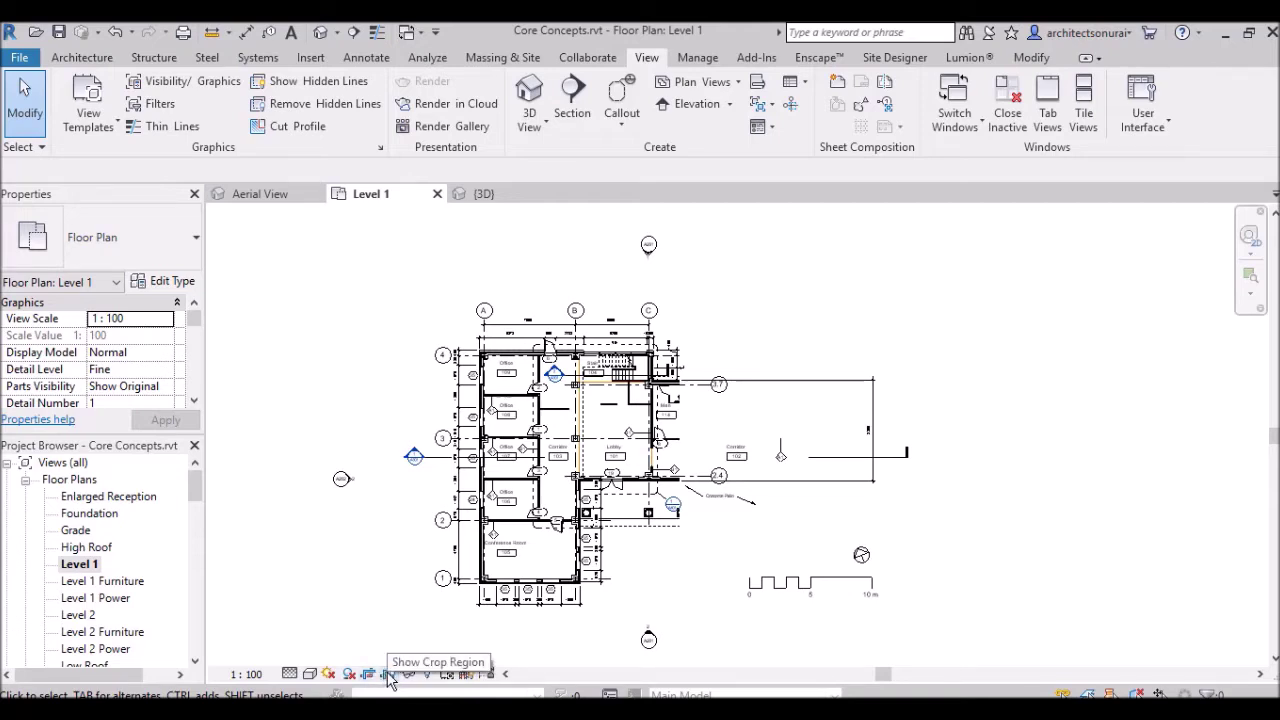
Show the crop region of the Level 1 plan and resize its four sides to fit closely around the whole building.
{"action": "left_click", "coordinate": [388, 675]}
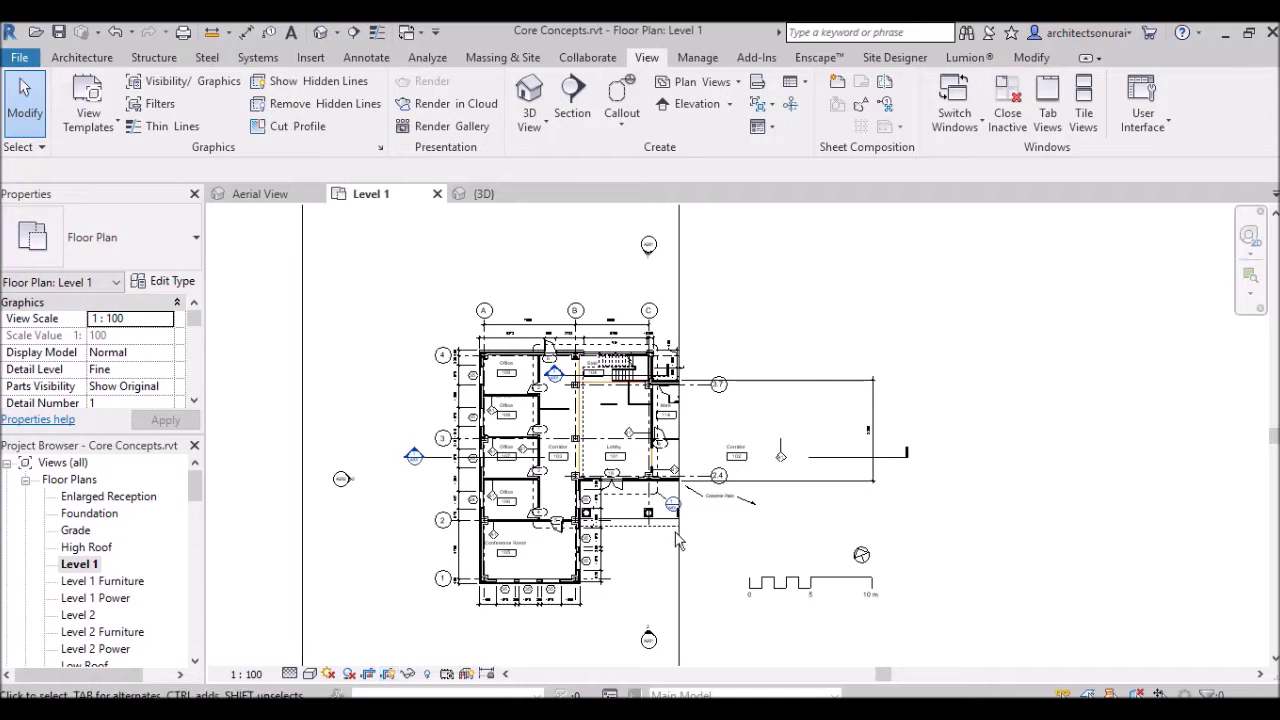
{"action": "scroll", "coordinate": [583, 444], "scroll_direction": "down", "scroll_amount": 1}
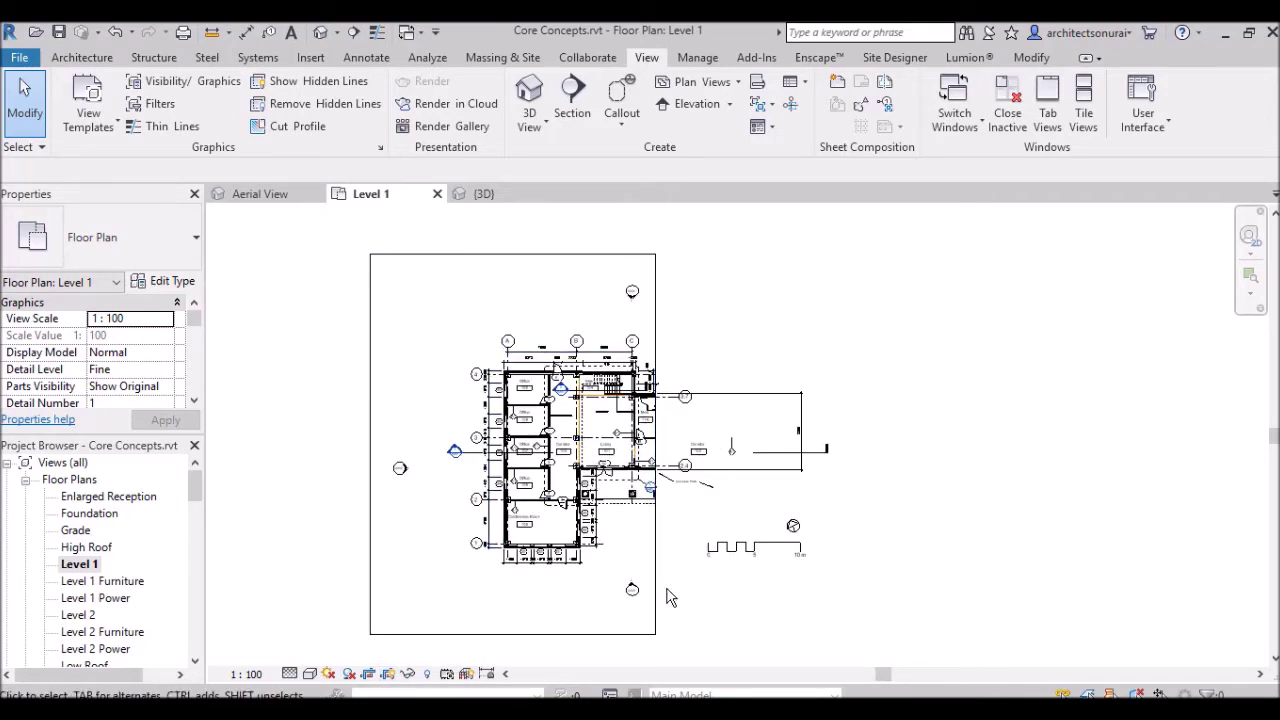
{"action": "left_click", "coordinate": [655, 333]}
{"action": "left_click_drag", "start_coordinate": [655, 444], "coordinate": [866, 438]}
{"action": "left_click_drag", "start_coordinate": [619, 634], "coordinate": [634, 572]}
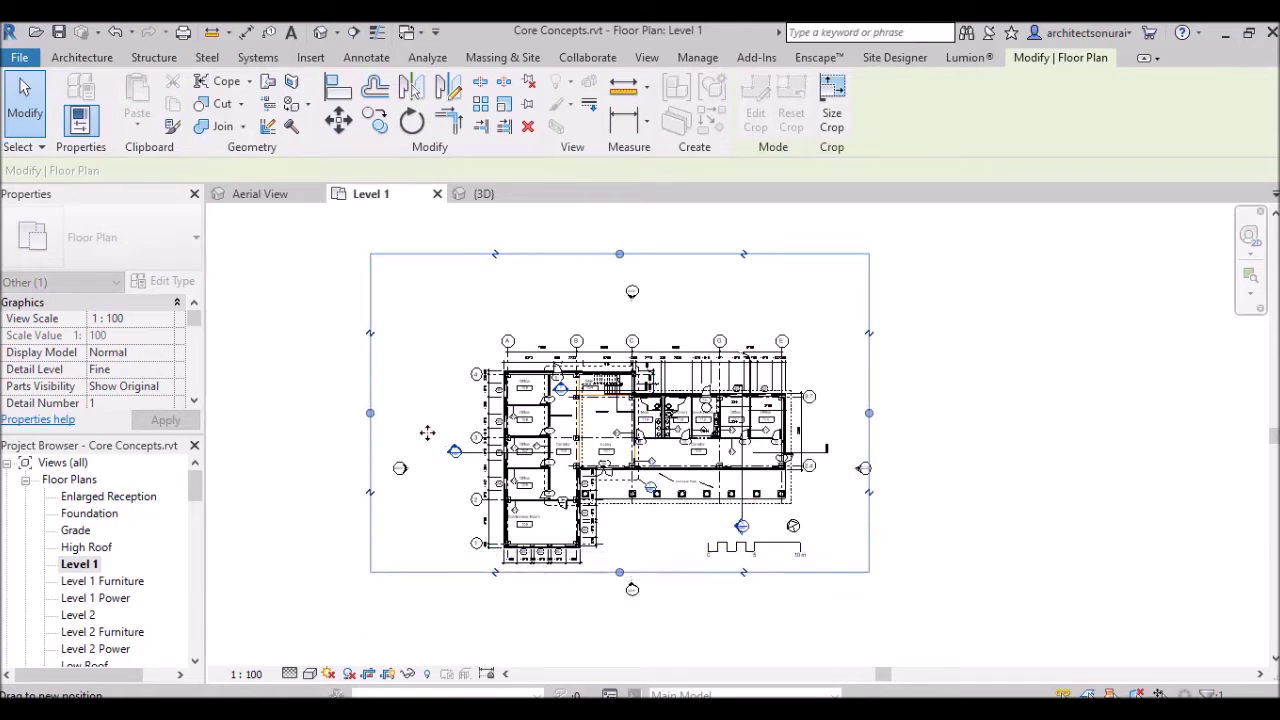
{"action": "left_click_drag", "start_coordinate": [368, 413], "coordinate": [436, 416]}
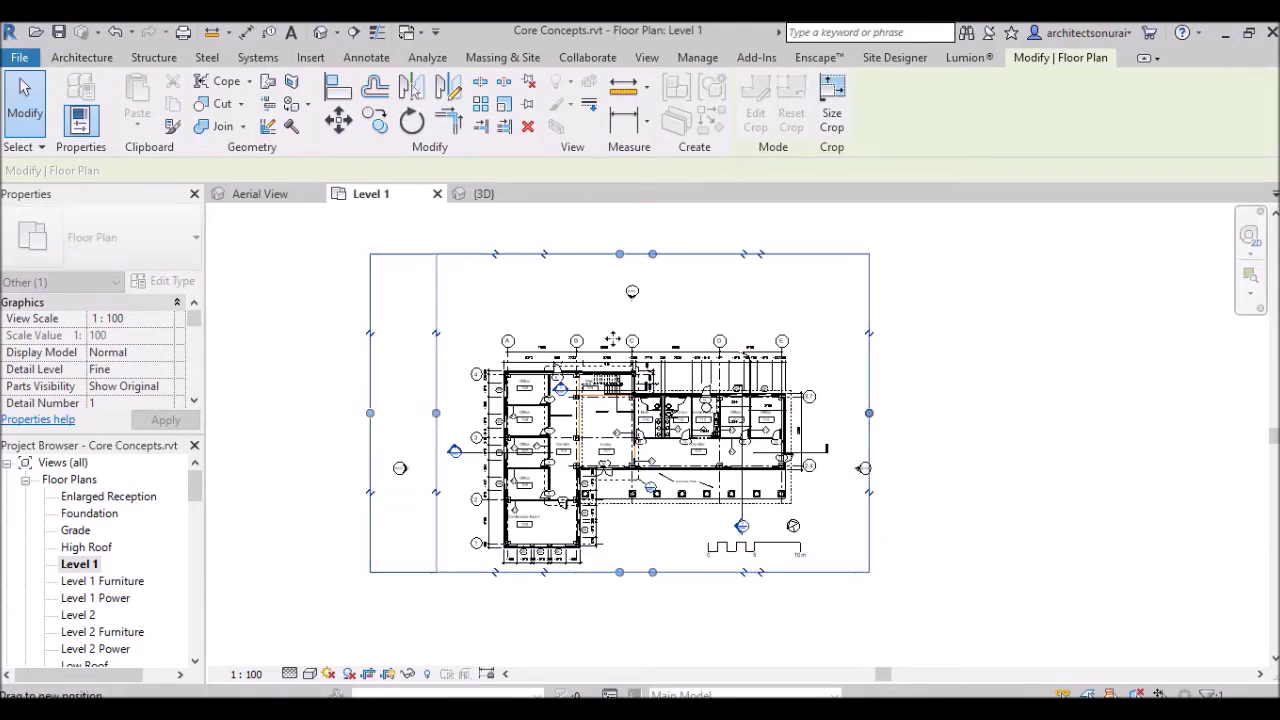
{"action": "left_click_drag", "start_coordinate": [652, 255], "coordinate": [647, 319]}
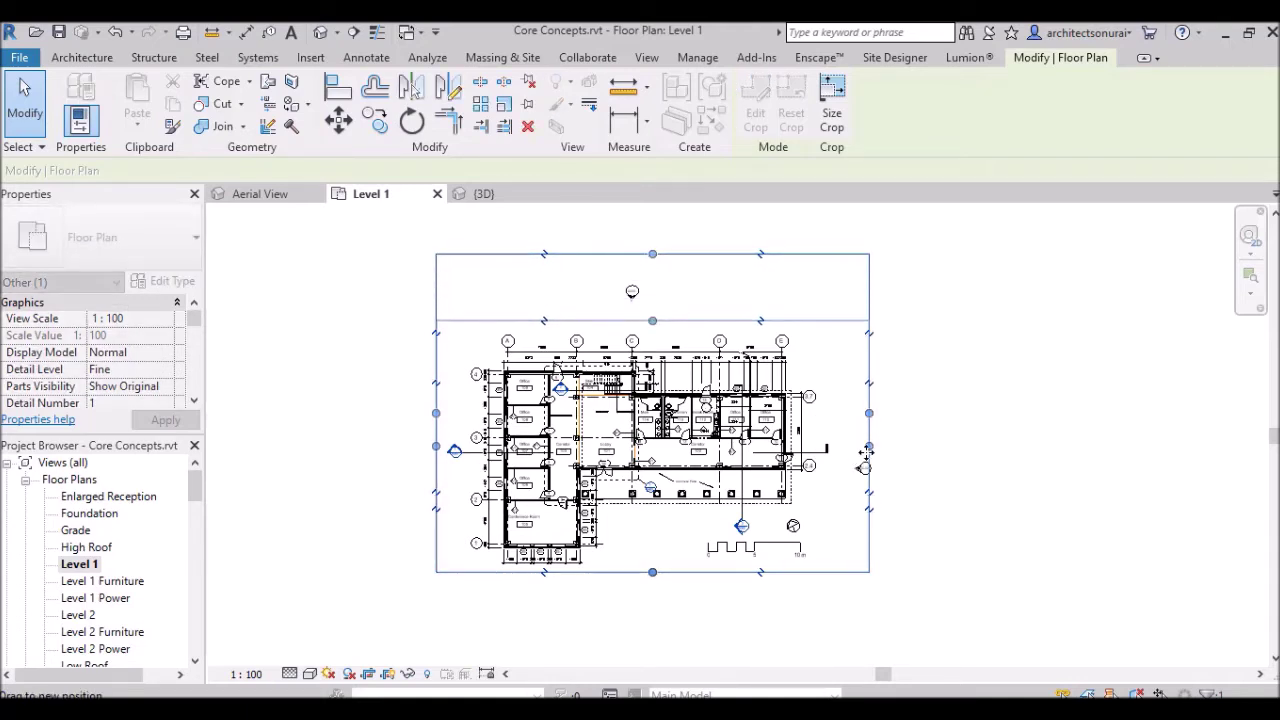
{"action": "left_click_drag", "start_coordinate": [869, 446], "coordinate": [835, 446]}
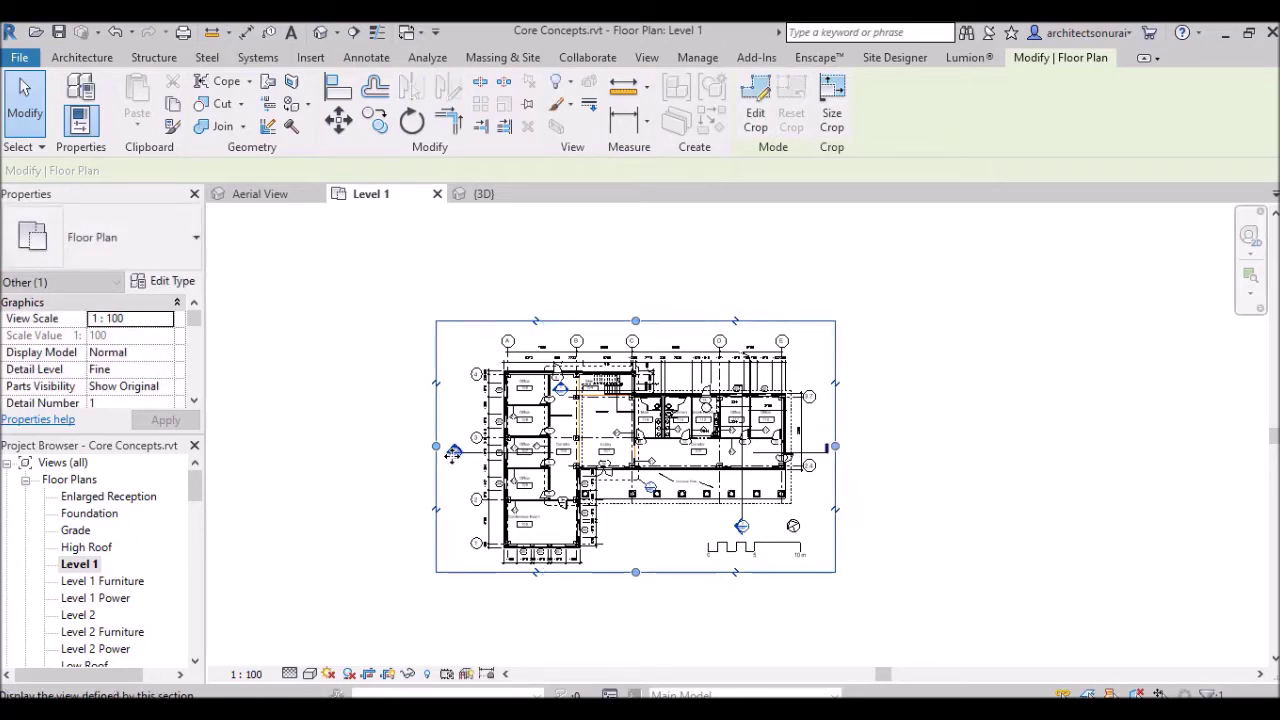
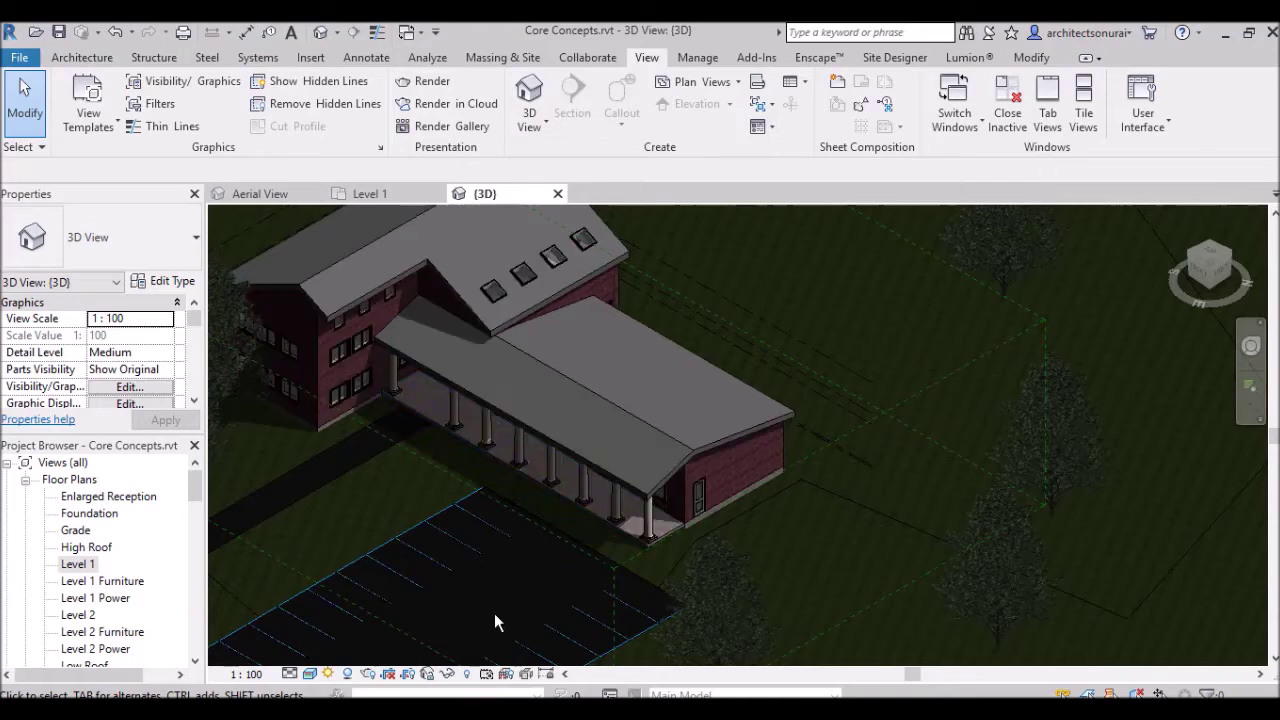
Temporarily hide the low roof over the single-storey wing and colonnade in the 3D view.
{"action": "scroll", "coordinate": [712, 430], "scroll_direction": "up", "scroll_amount": 1}
{"action": "middle_click_drag", "start_coordinate": [725, 343], "coordinate": [822, 375], "text": "shift"}
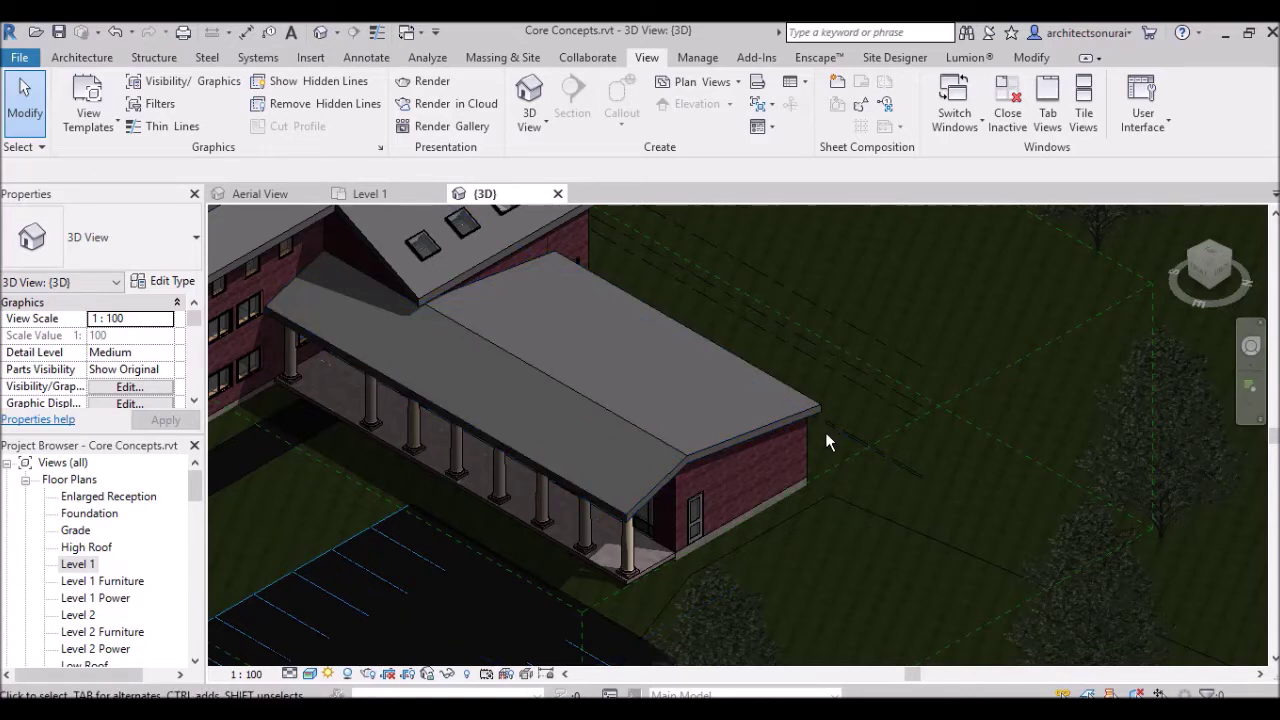
{"action": "left_click", "coordinate": [751, 436]}
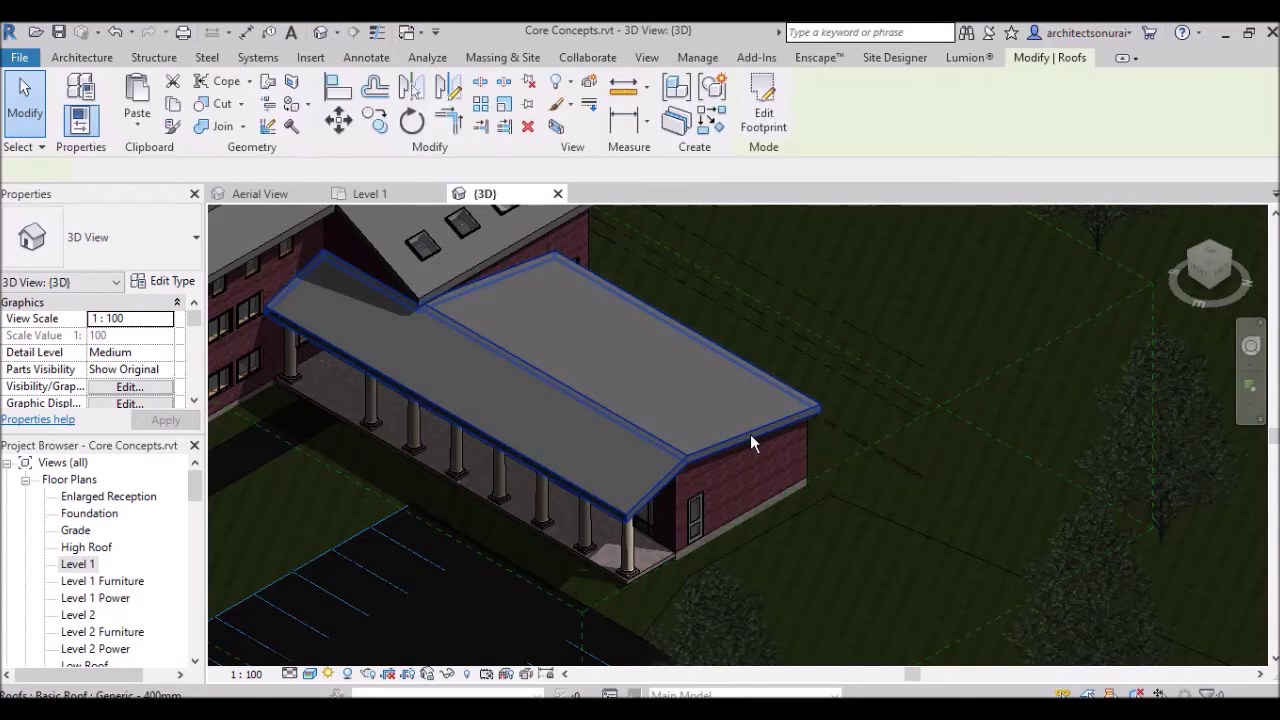
{"action": "left_click", "coordinate": [448, 674]}
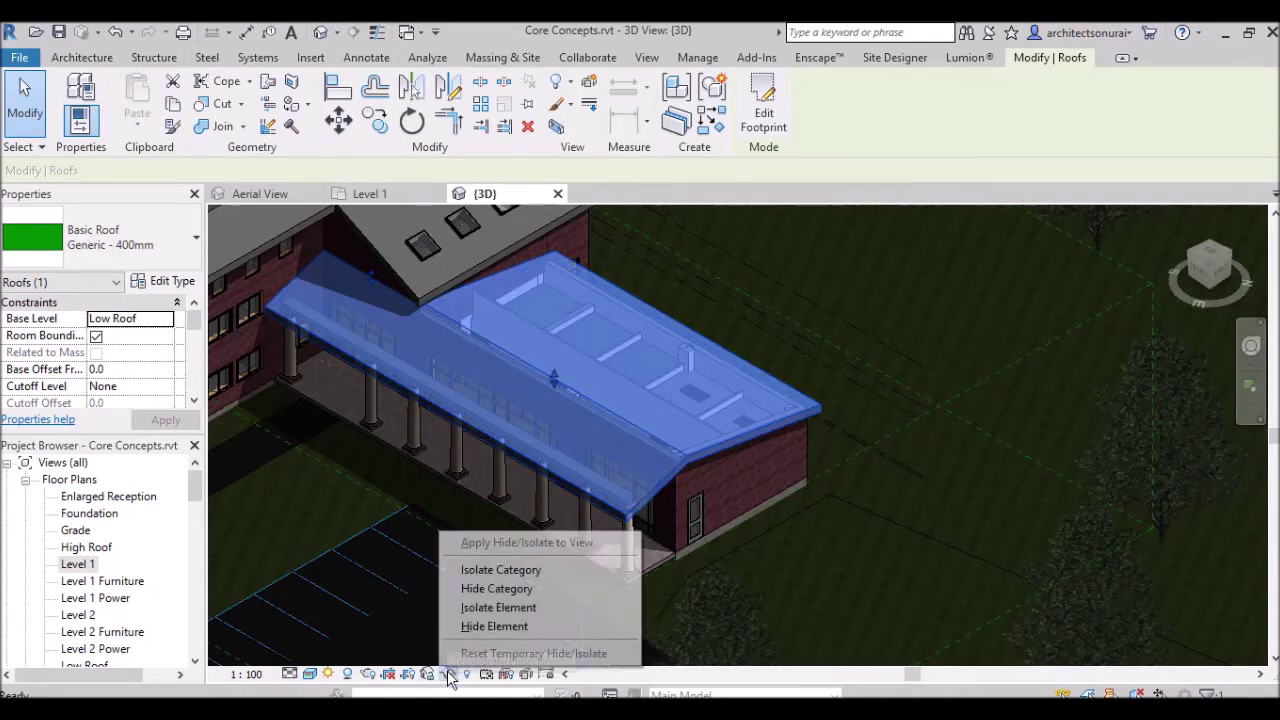
{"action": "left_click", "coordinate": [486, 628]}
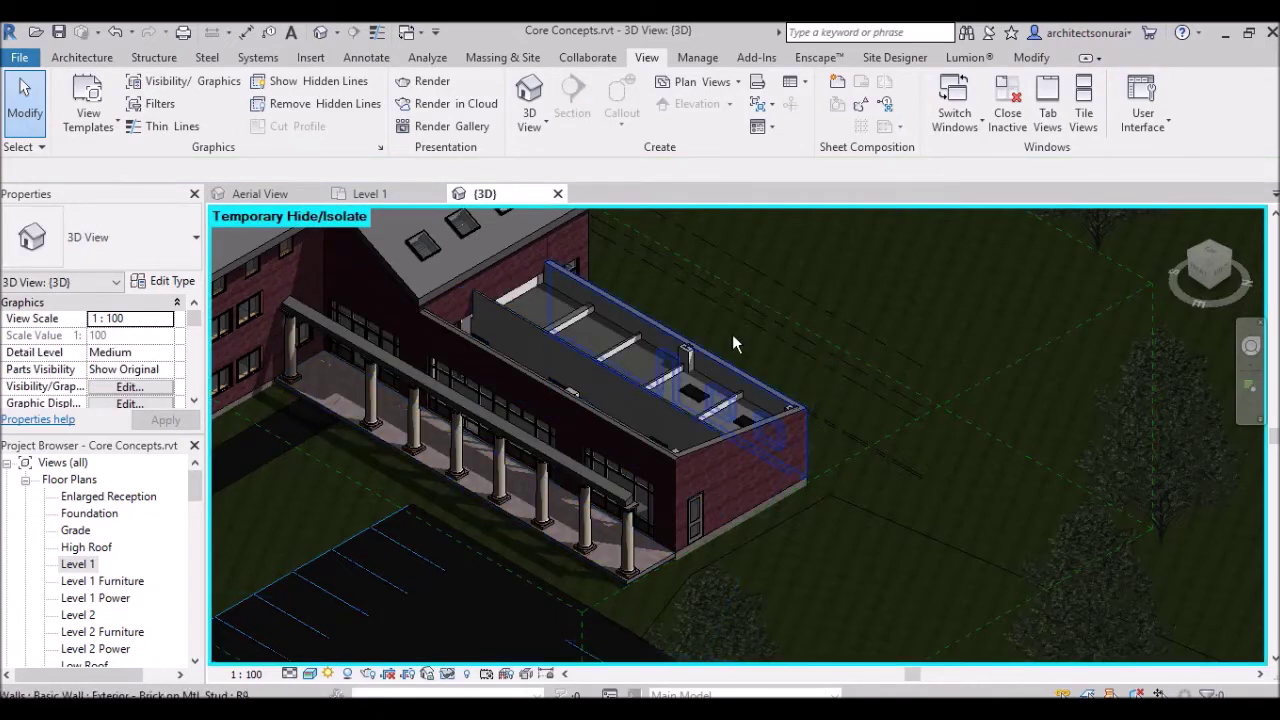
Temporarily hide the brick end wall with the door on the single-storey wing, exposing the office interior.
{"action": "scroll", "coordinate": [732, 334], "scroll_direction": "up", "scroll_amount": 5}
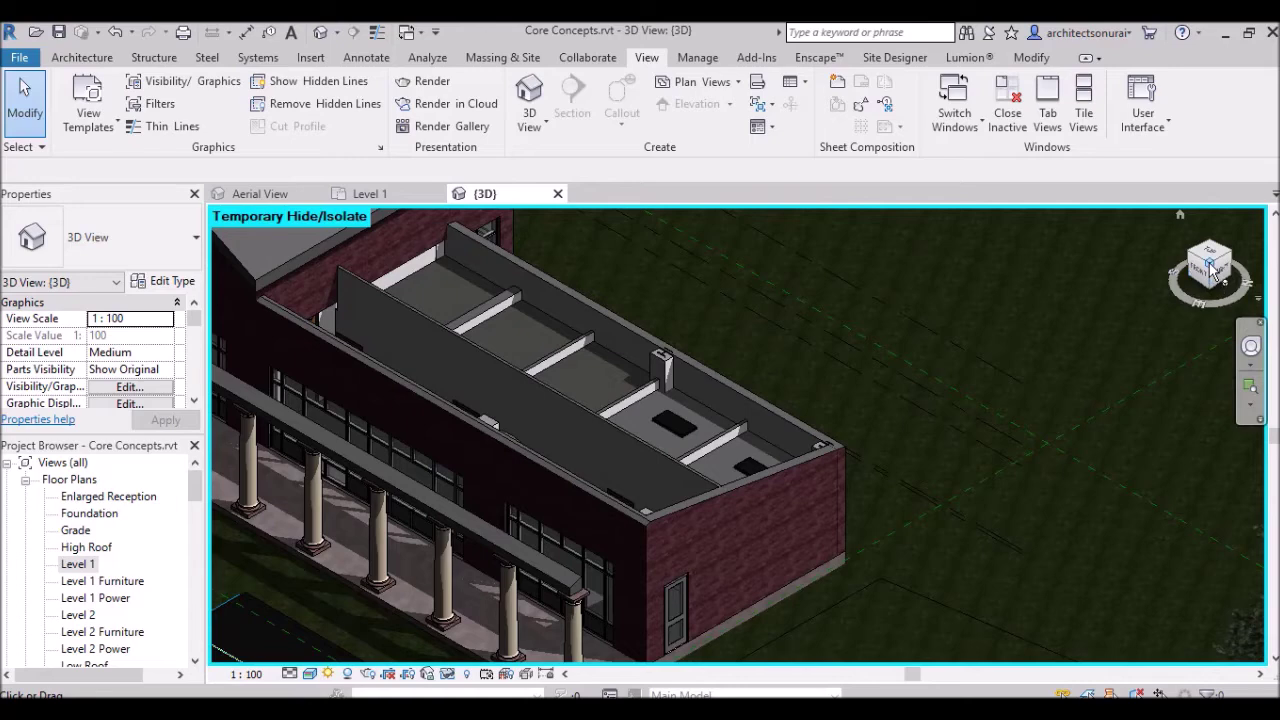
{"action": "left_click_drag", "start_coordinate": [1207, 287], "coordinate": [1140, 255]}
{"action": "key", "text": "h"}
{"action": "key", "text": "h"}
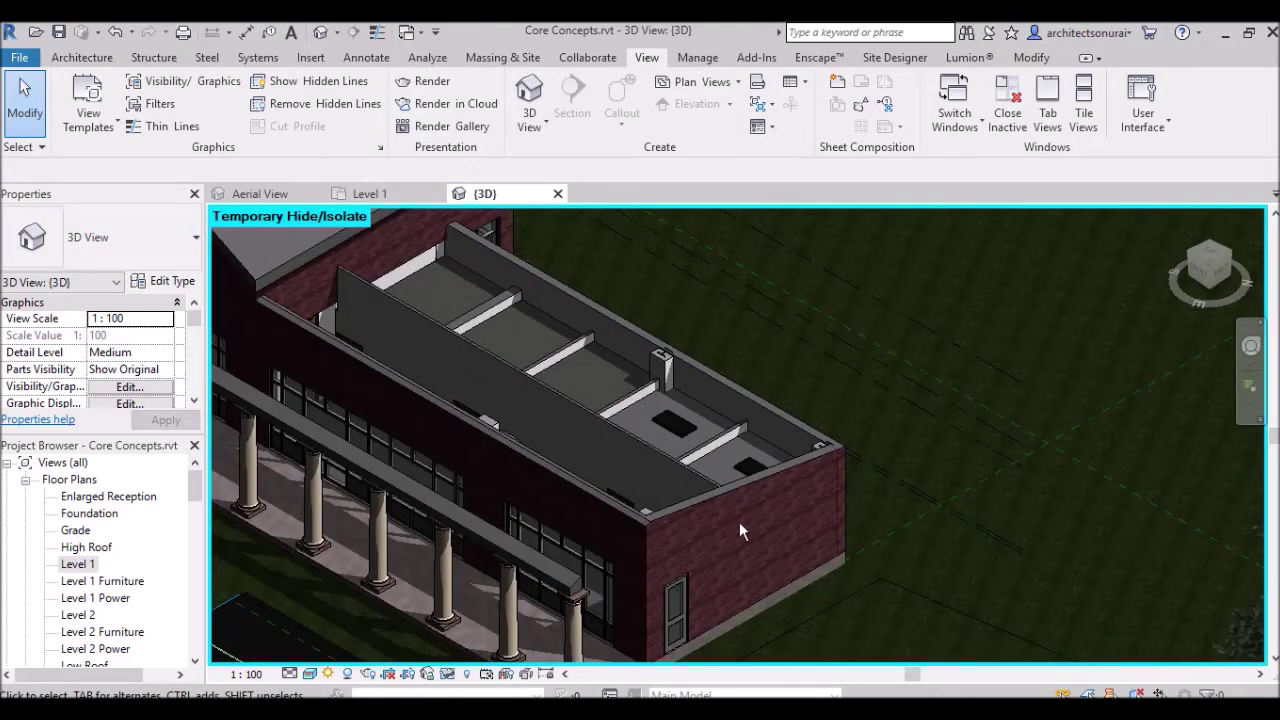
{"action": "left_click", "coordinate": [645, 543]}
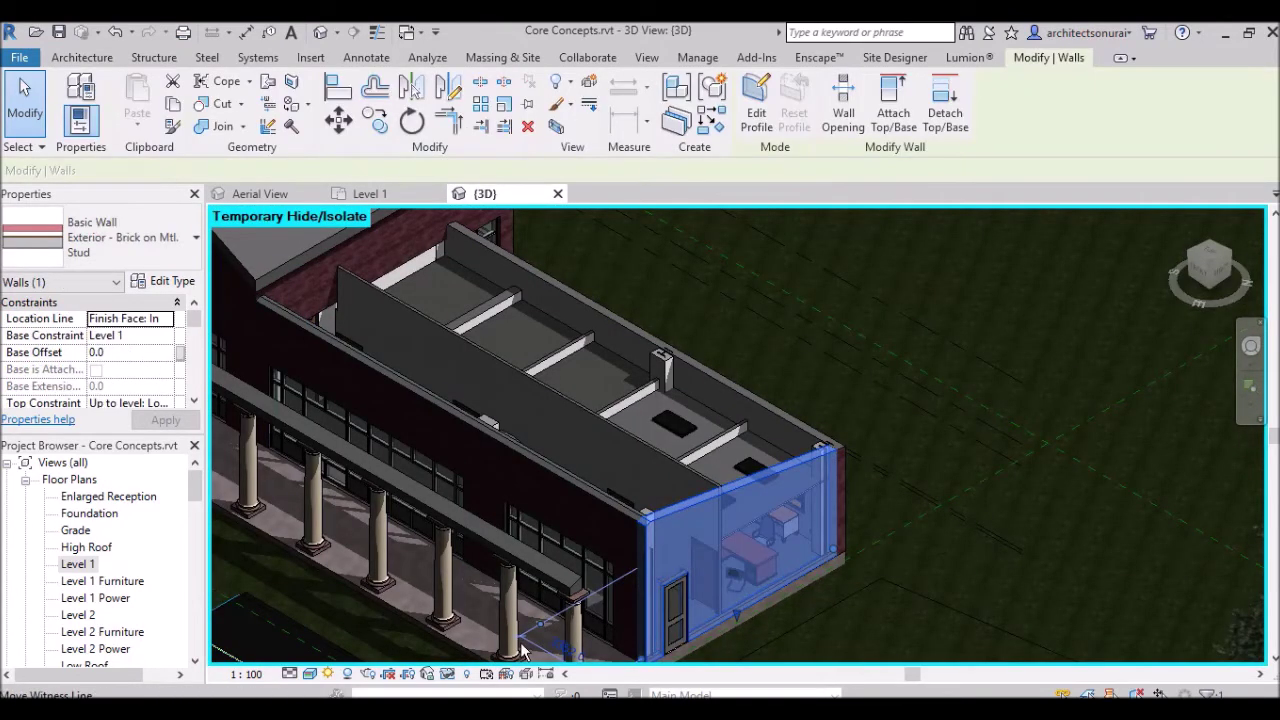
{"action": "left_click", "coordinate": [447, 674]}
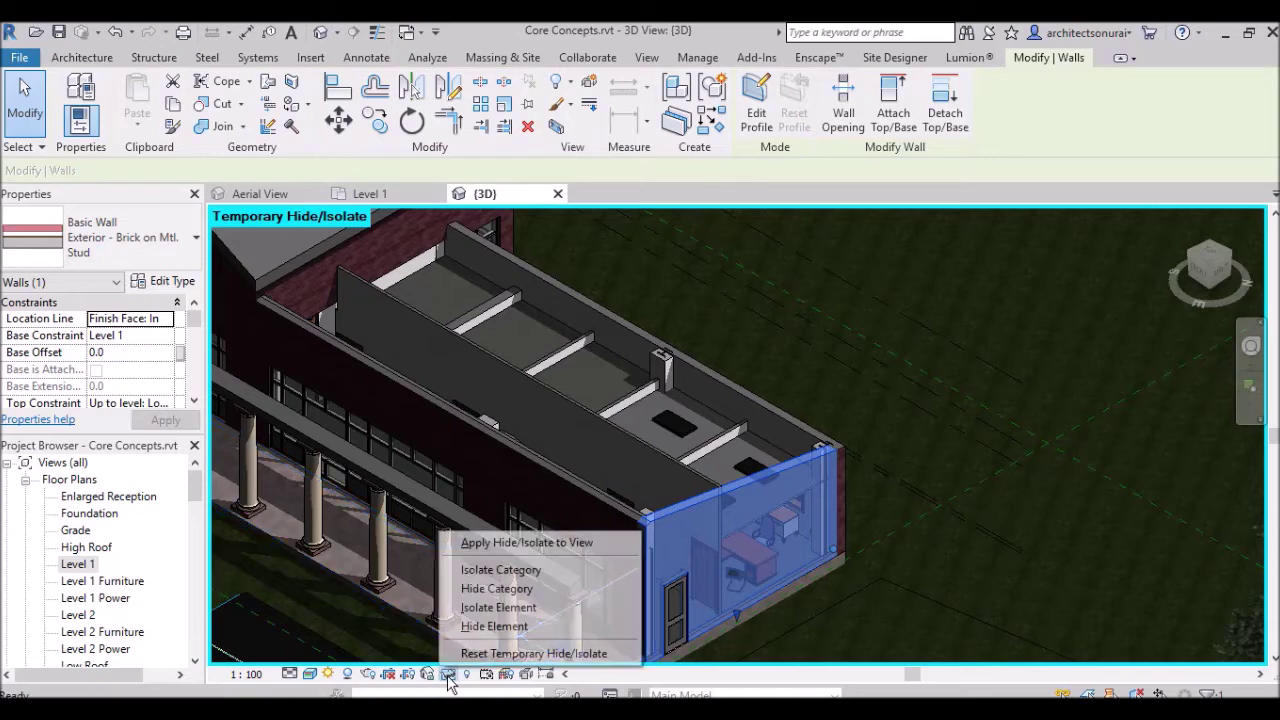
{"action": "left_click", "coordinate": [472, 626]}
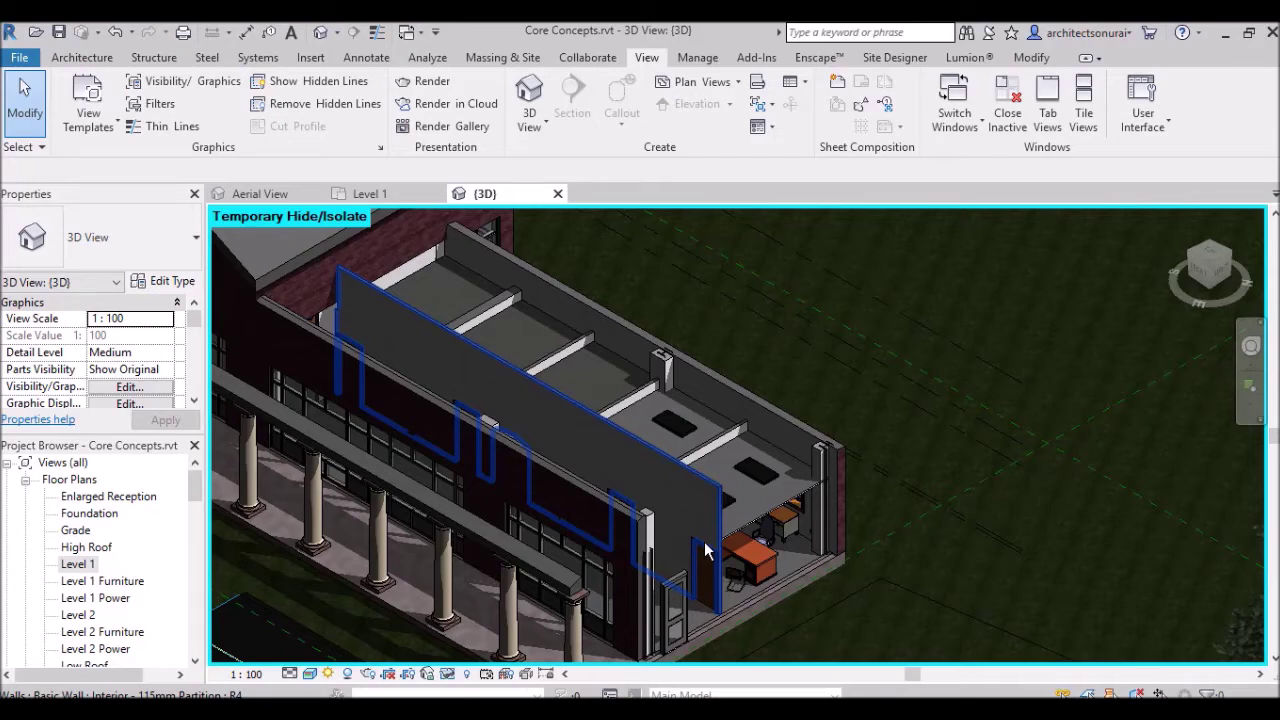
Examine the office furniture through the open end of the wing and reset the temporary hide/isolate to restore the roof and wall.
{"action": "scroll", "coordinate": [767, 577], "scroll_direction": "up", "scroll_amount": 4}
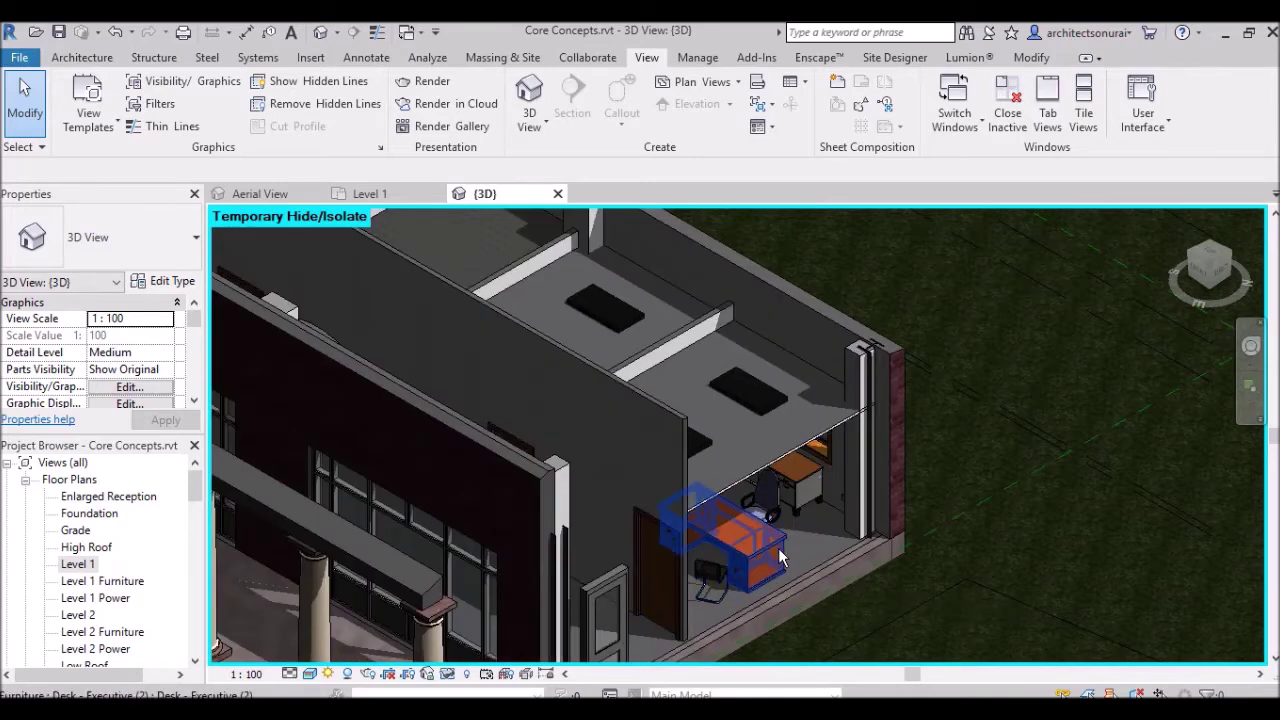
{"action": "scroll", "coordinate": [780, 560], "scroll_direction": "down", "scroll_amount": 2}
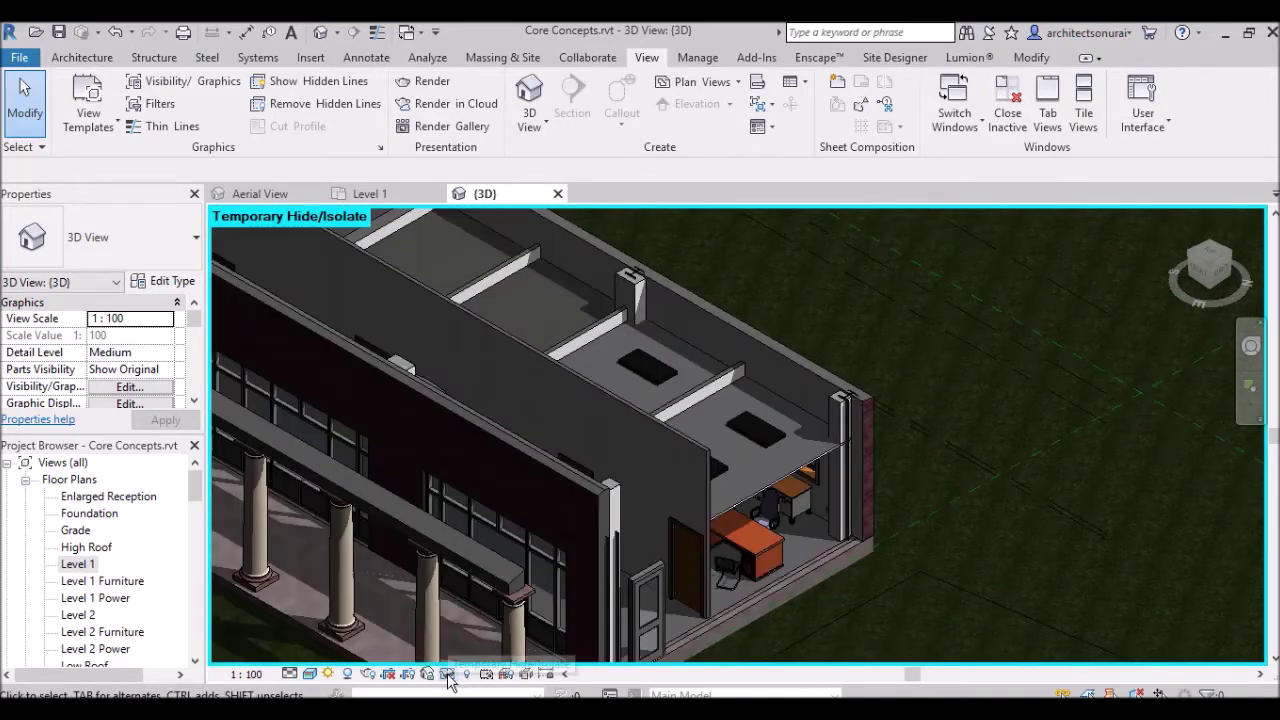
{"action": "left_click", "coordinate": [447, 674]}
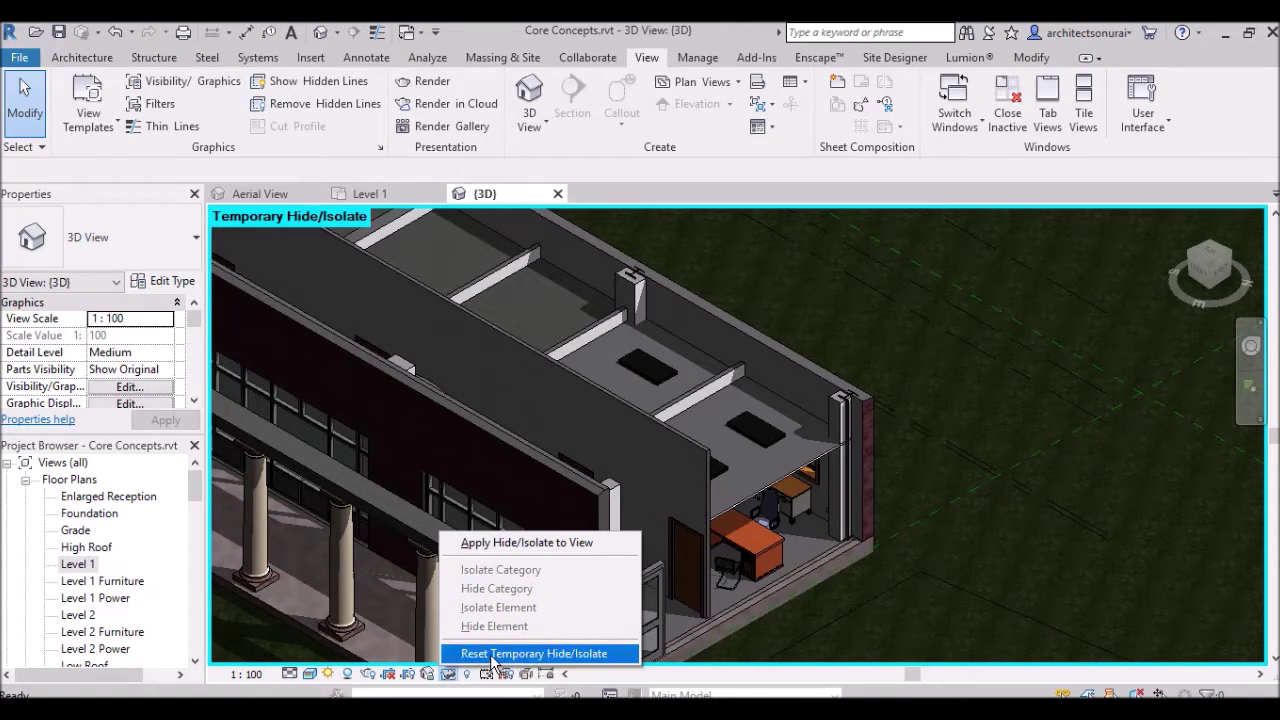
{"action": "left_click", "coordinate": [492, 655]}
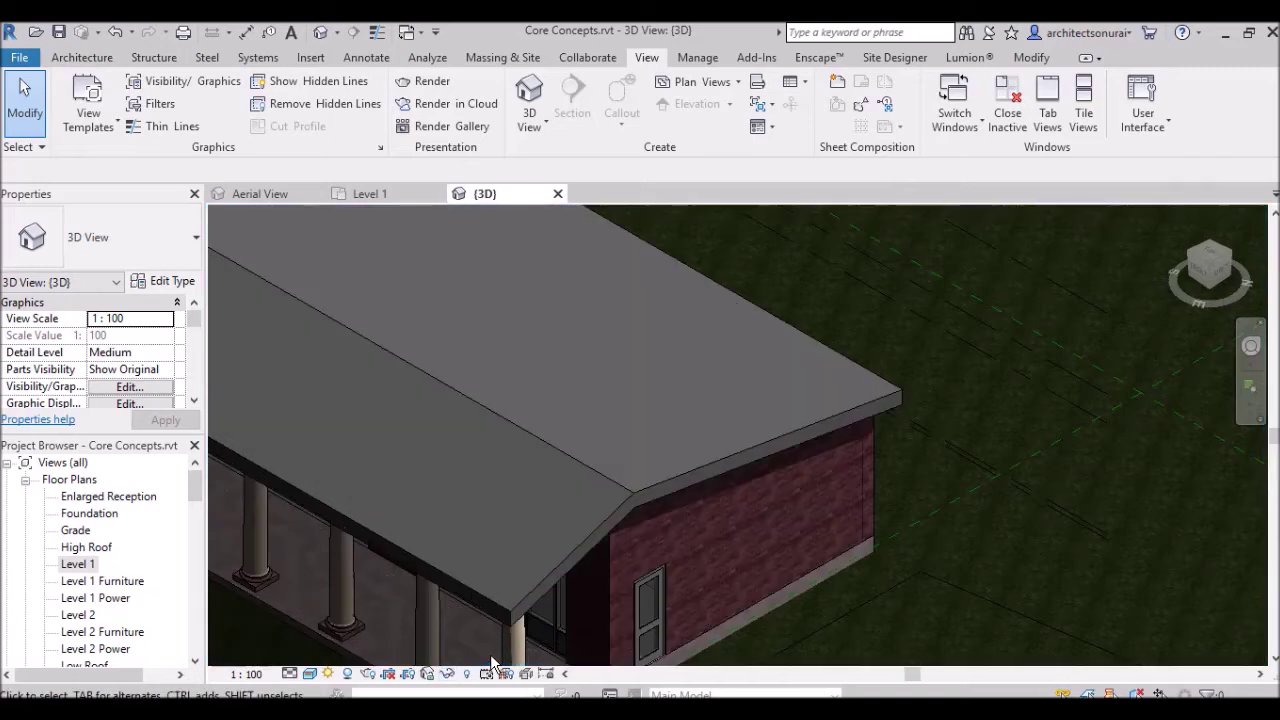
{"action": "scroll", "coordinate": [899, 449], "scroll_direction": "down", "scroll_amount": 3}
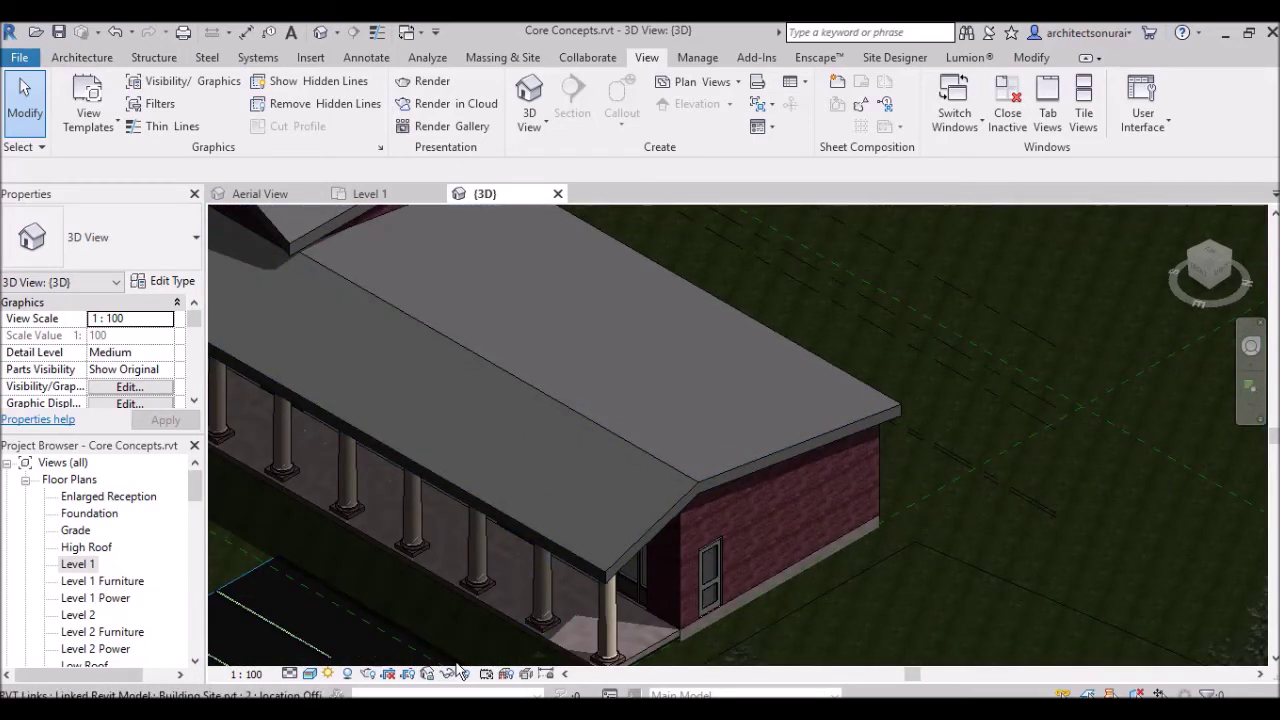
{"action": "left_click", "coordinate": [449, 675]}
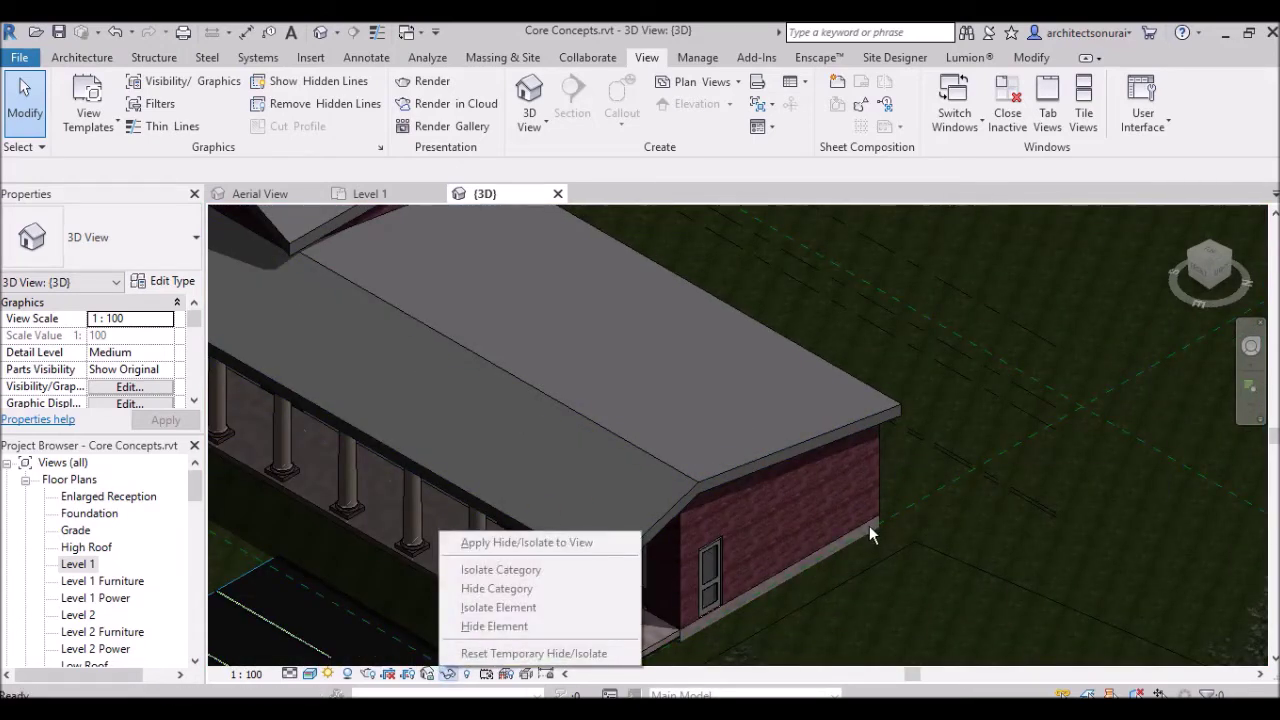
{"action": "left_click", "coordinate": [951, 382]}
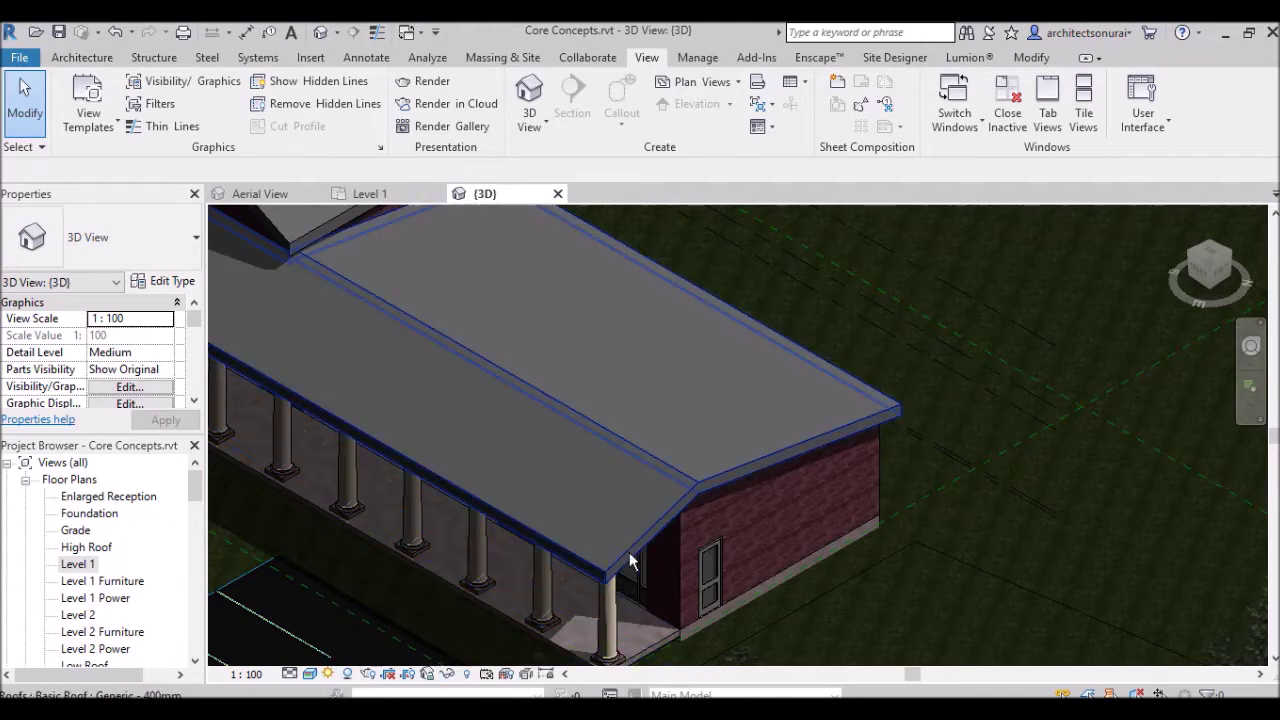
Temporarily isolate the Columns category using the colonnade's corner column, view the model's columns, and reset the temporary hide/isolate.
{"action": "scroll", "coordinate": [745, 480], "scroll_direction": "down", "scroll_amount": 2}
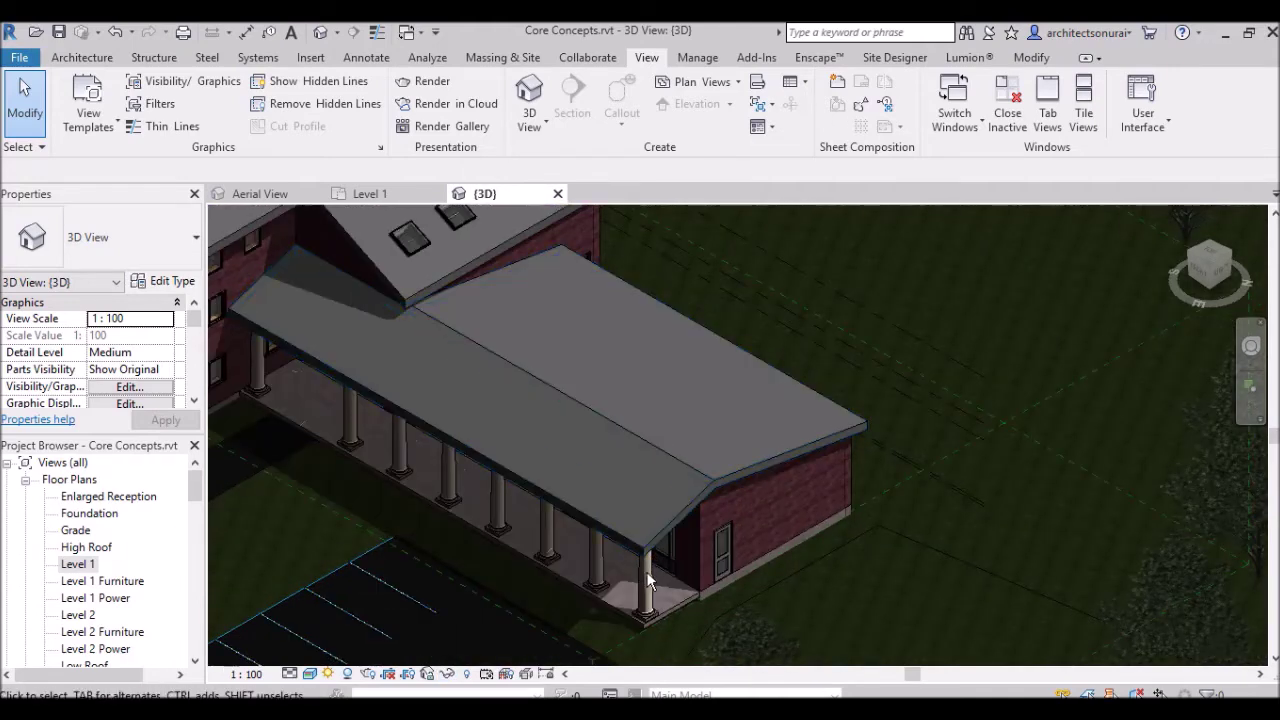
{"action": "left_click", "coordinate": [648, 580]}
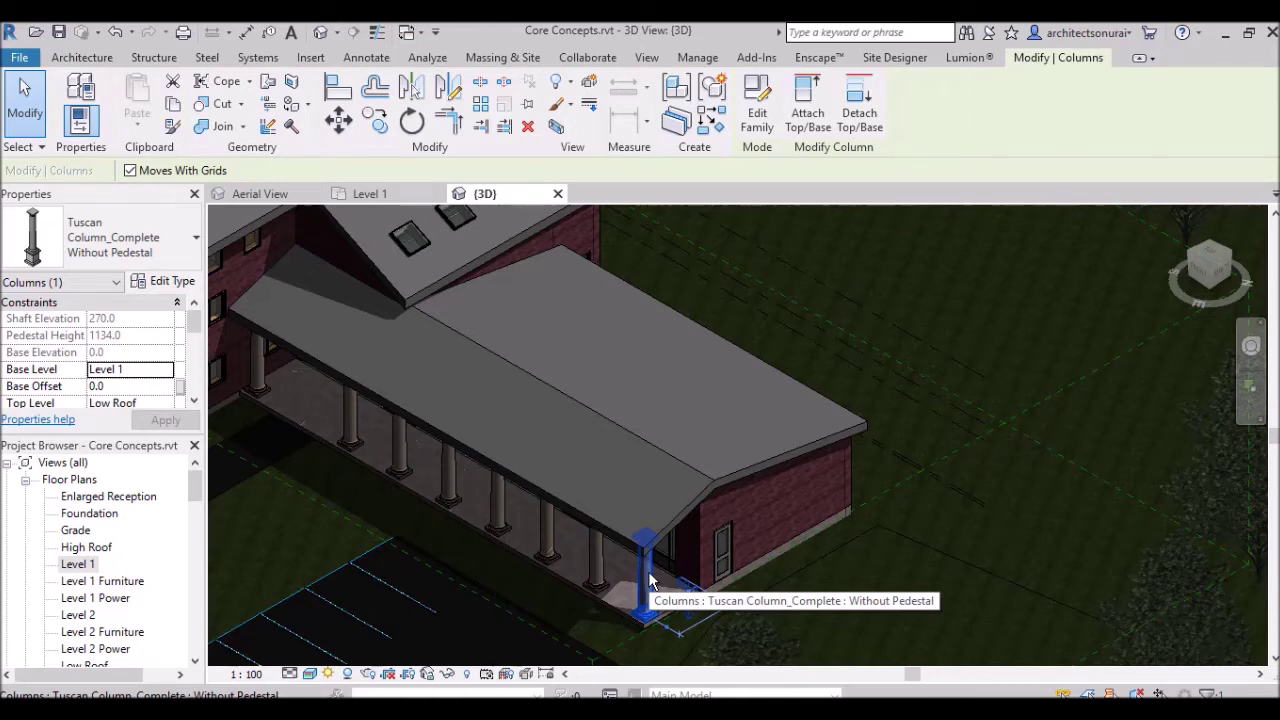
{"action": "left_click", "coordinate": [447, 673]}
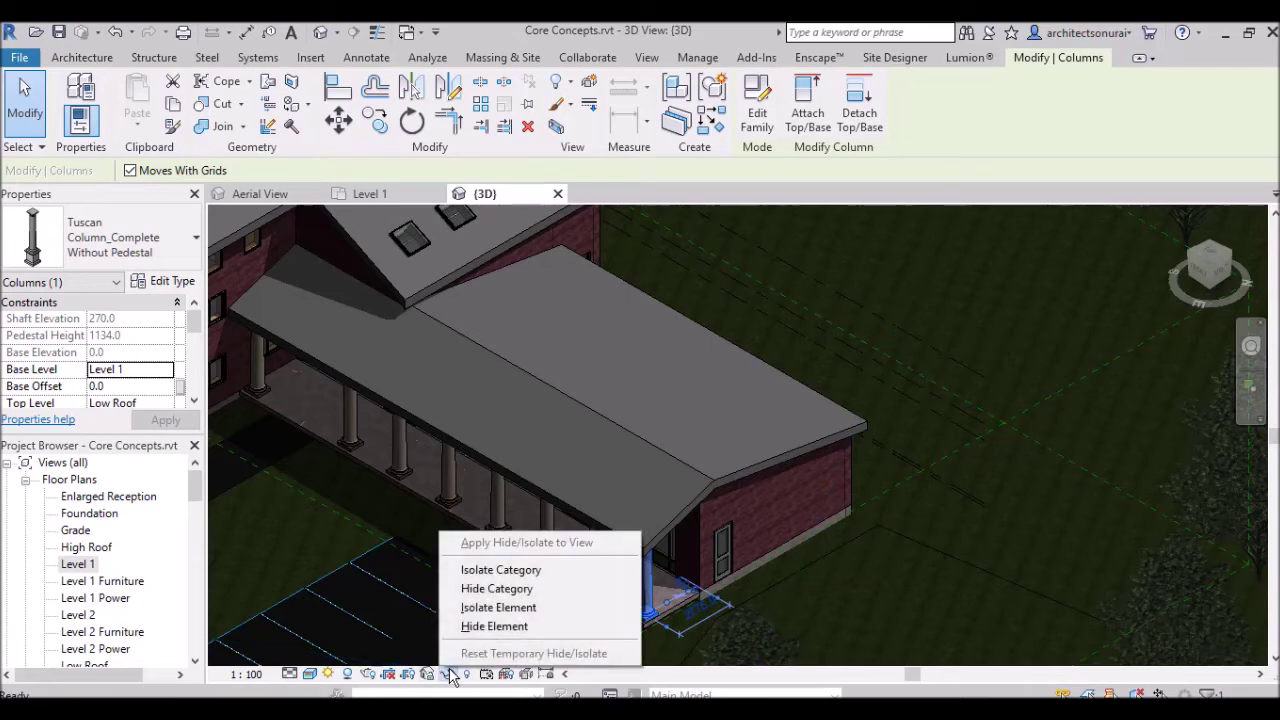
{"action": "left_click", "coordinate": [490, 570]}
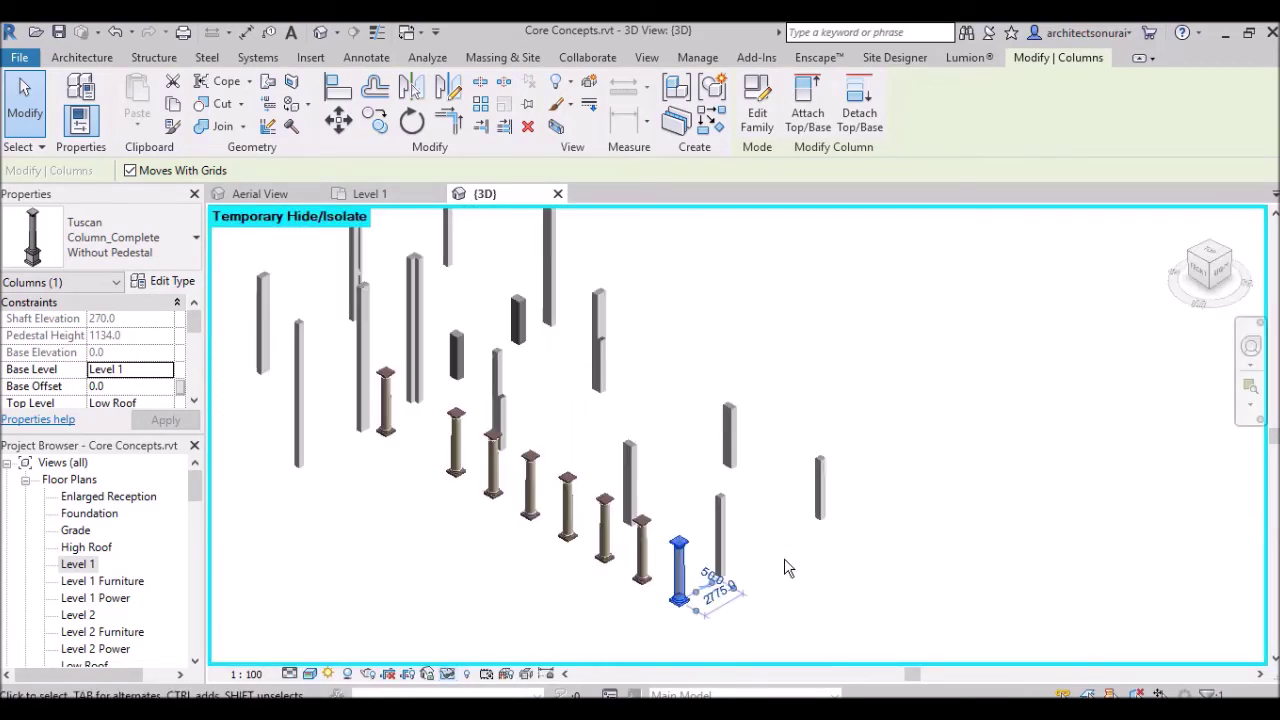
{"action": "scroll", "coordinate": [784, 560], "scroll_direction": "down", "scroll_amount": 2}
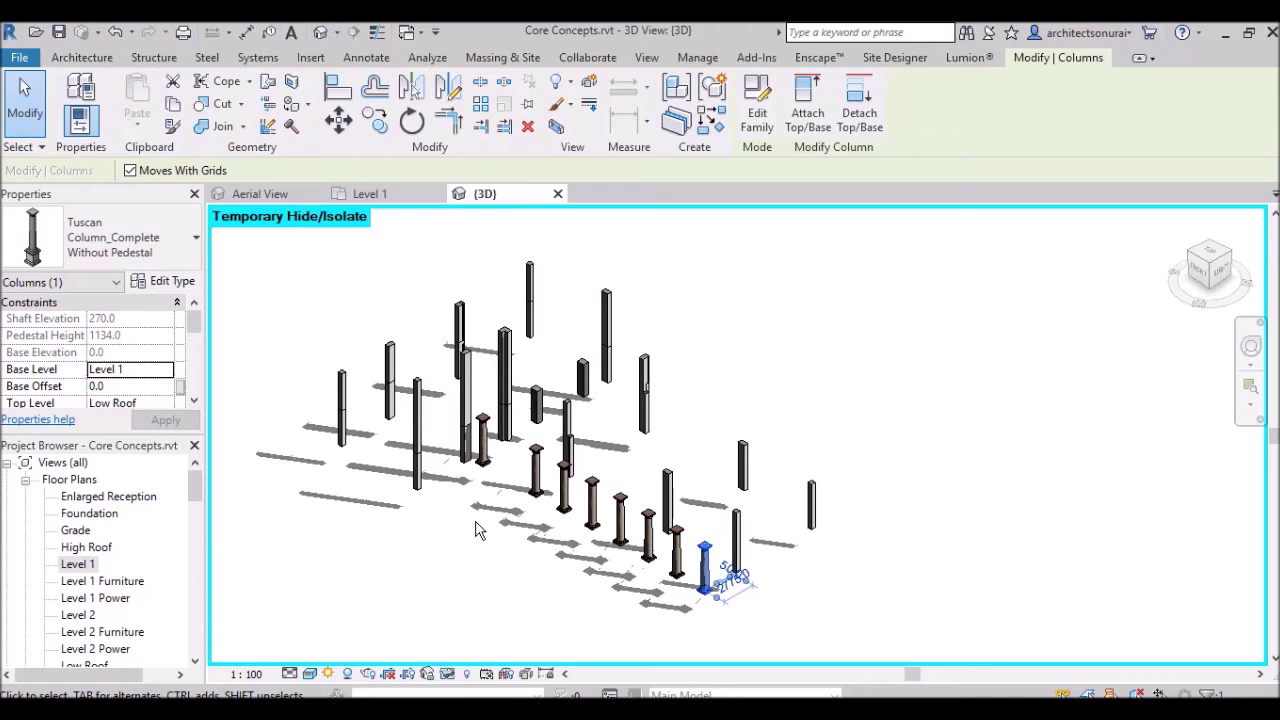
{"action": "scroll", "coordinate": [560, 480], "scroll_direction": "up", "scroll_amount": 1}
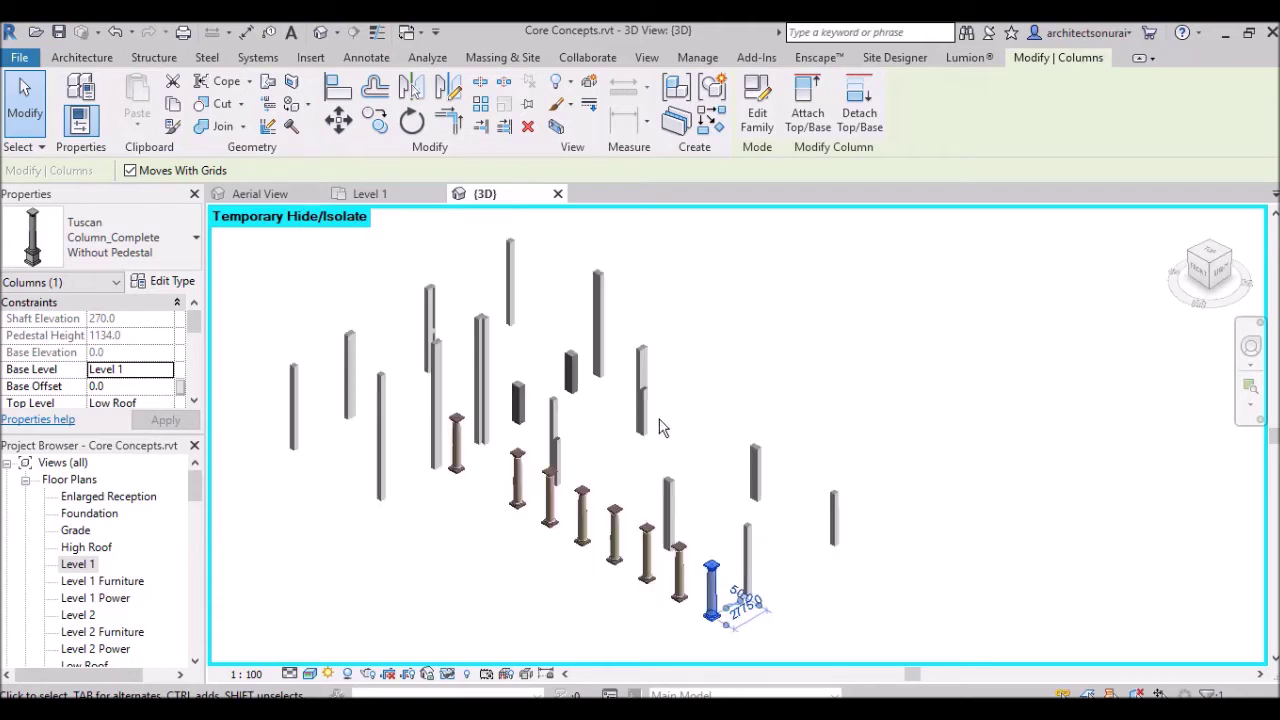
{"action": "left_click", "coordinate": [447, 674]}
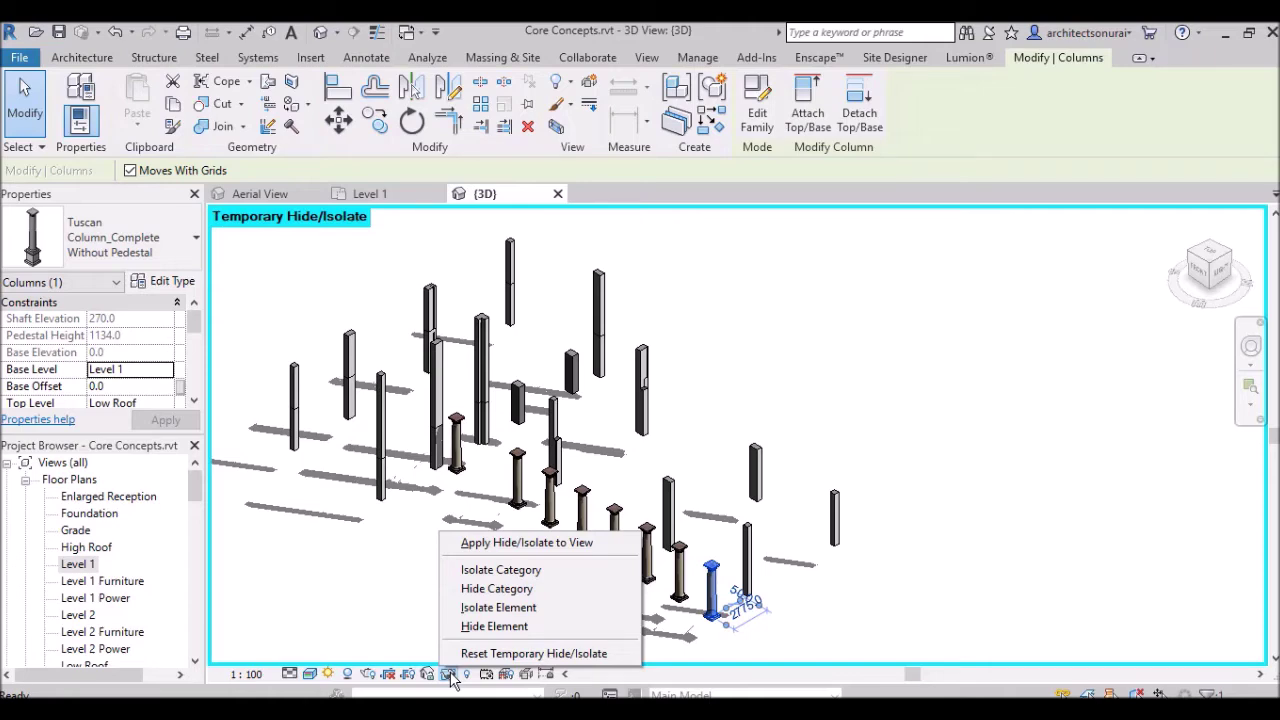
{"action": "left_click", "coordinate": [476, 656]}
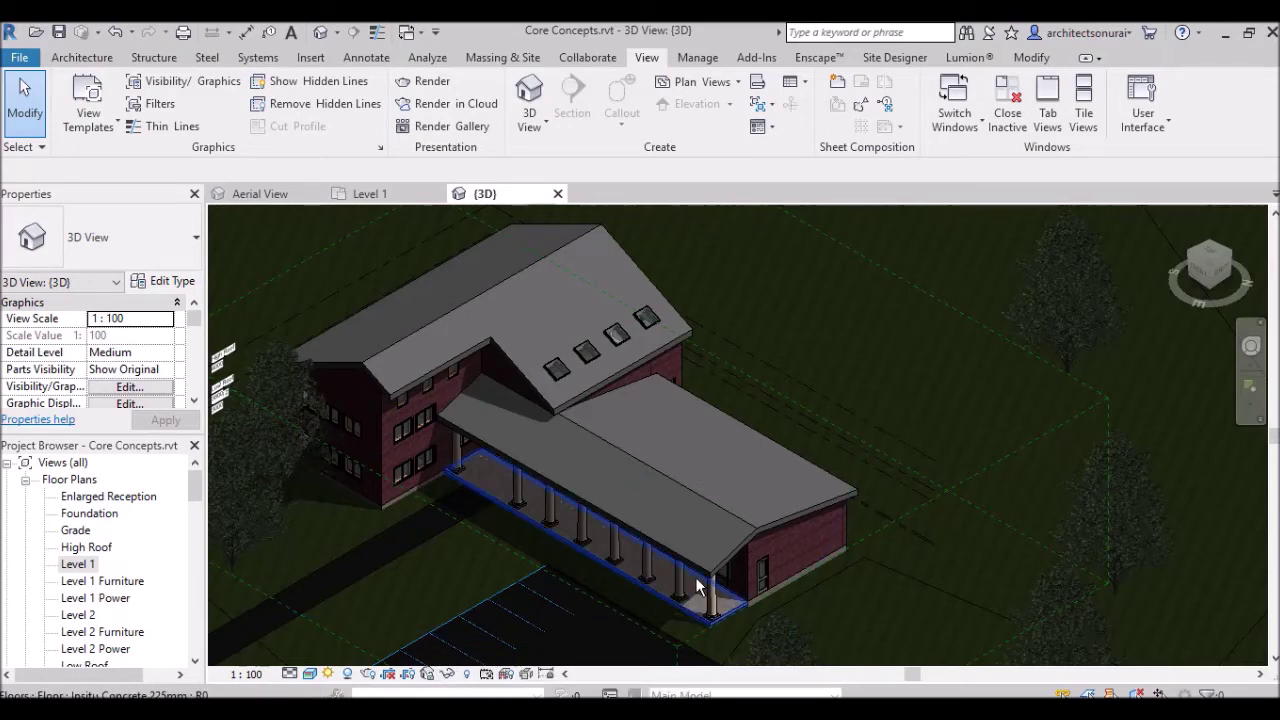
Temporarily isolate a single Level 2 sliding window on the brick wall beside the colonnade, and reset the temporary hide/isolate.
{"action": "scroll", "coordinate": [396, 432], "scroll_direction": "up", "scroll_amount": 4}
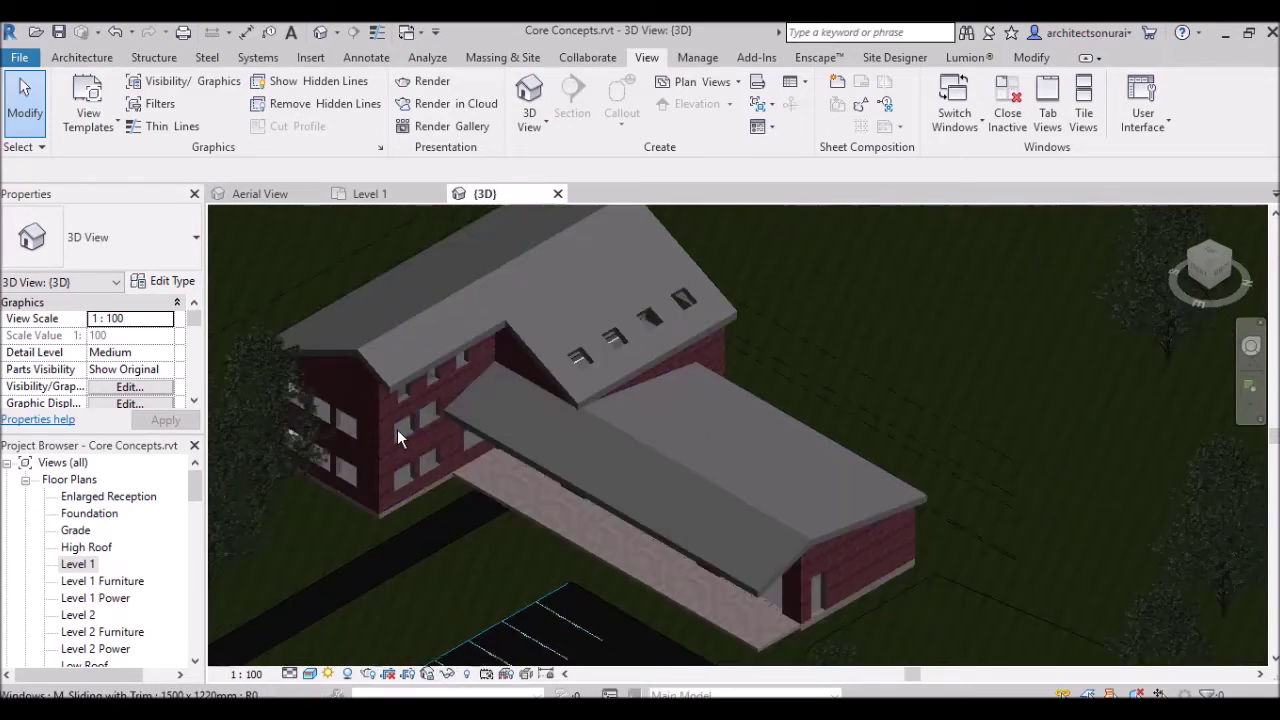
{"action": "scroll", "coordinate": [397, 437], "scroll_direction": "down", "scroll_amount": 2}
{"action": "left_click", "coordinate": [403, 425]}
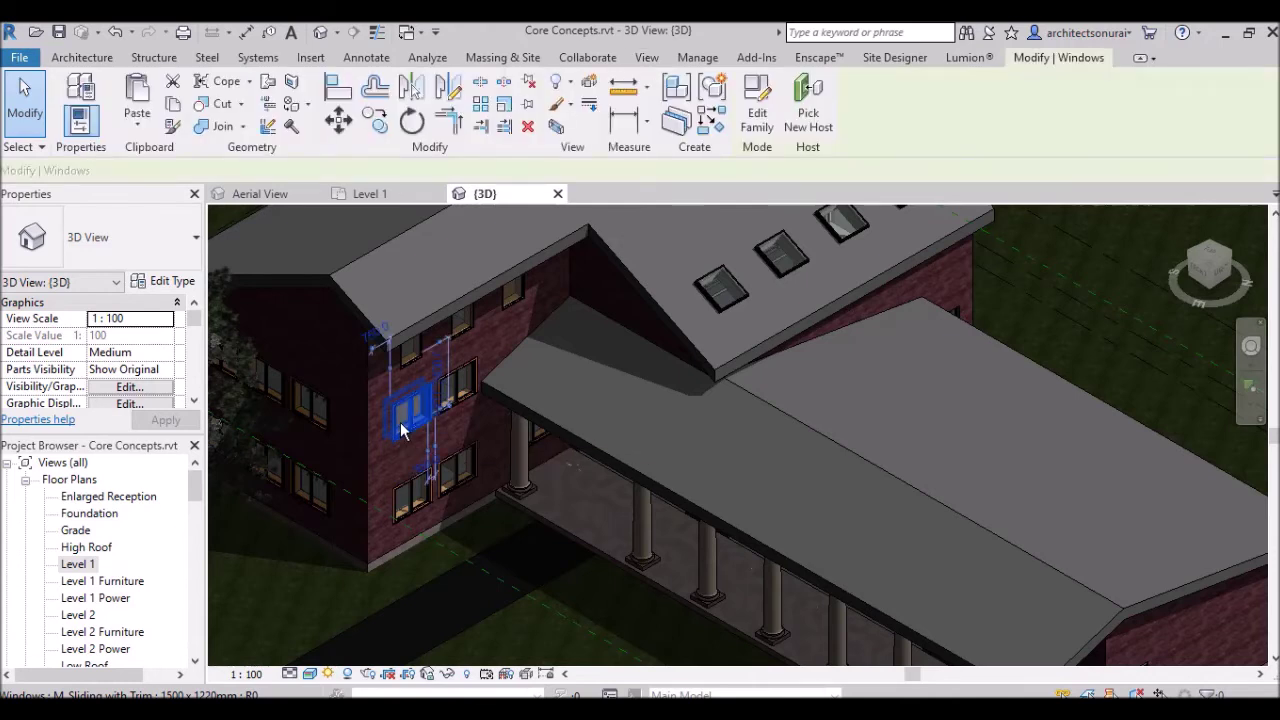
{"action": "left_click", "coordinate": [448, 674]}
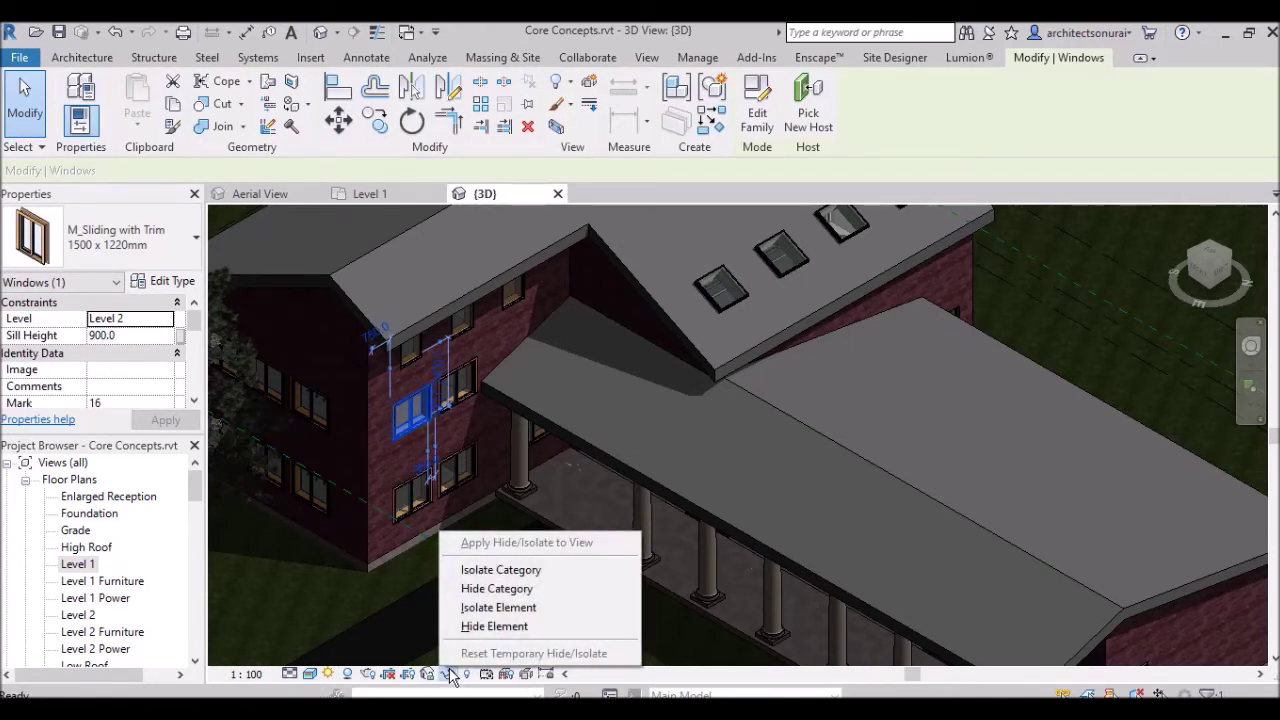
{"action": "left_click", "coordinate": [498, 608]}
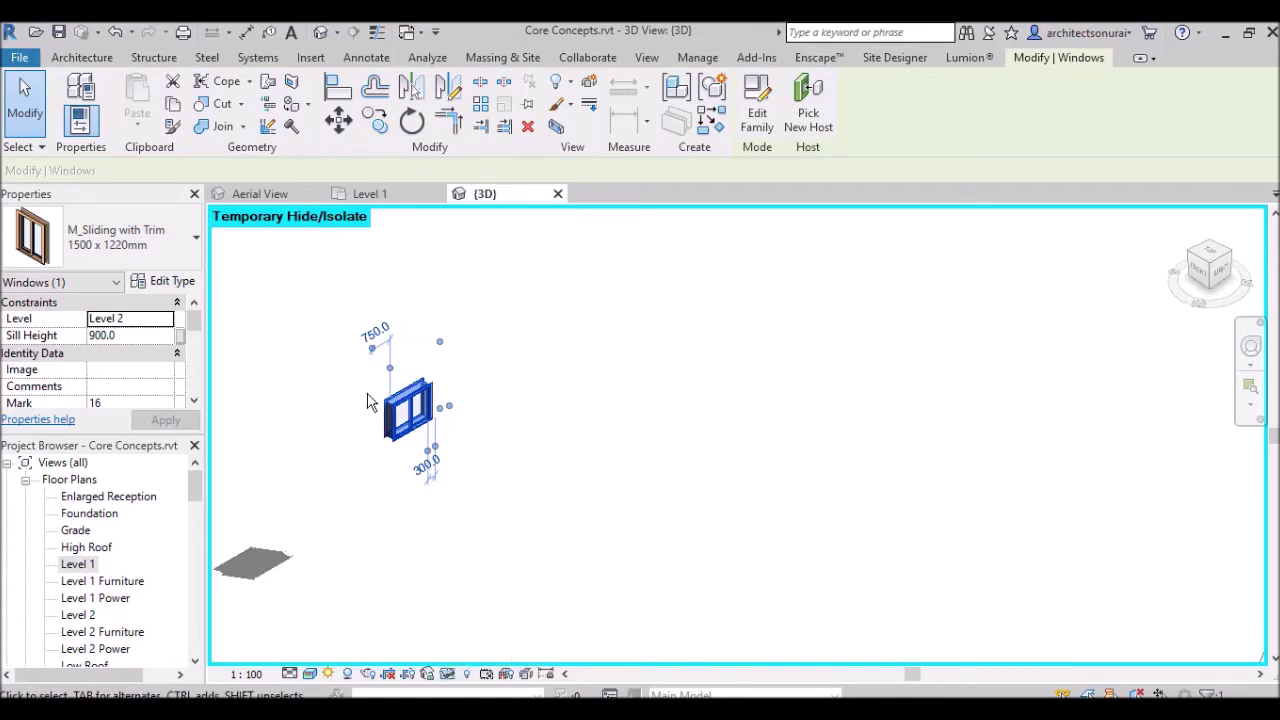
{"action": "left_click", "coordinate": [447, 673]}
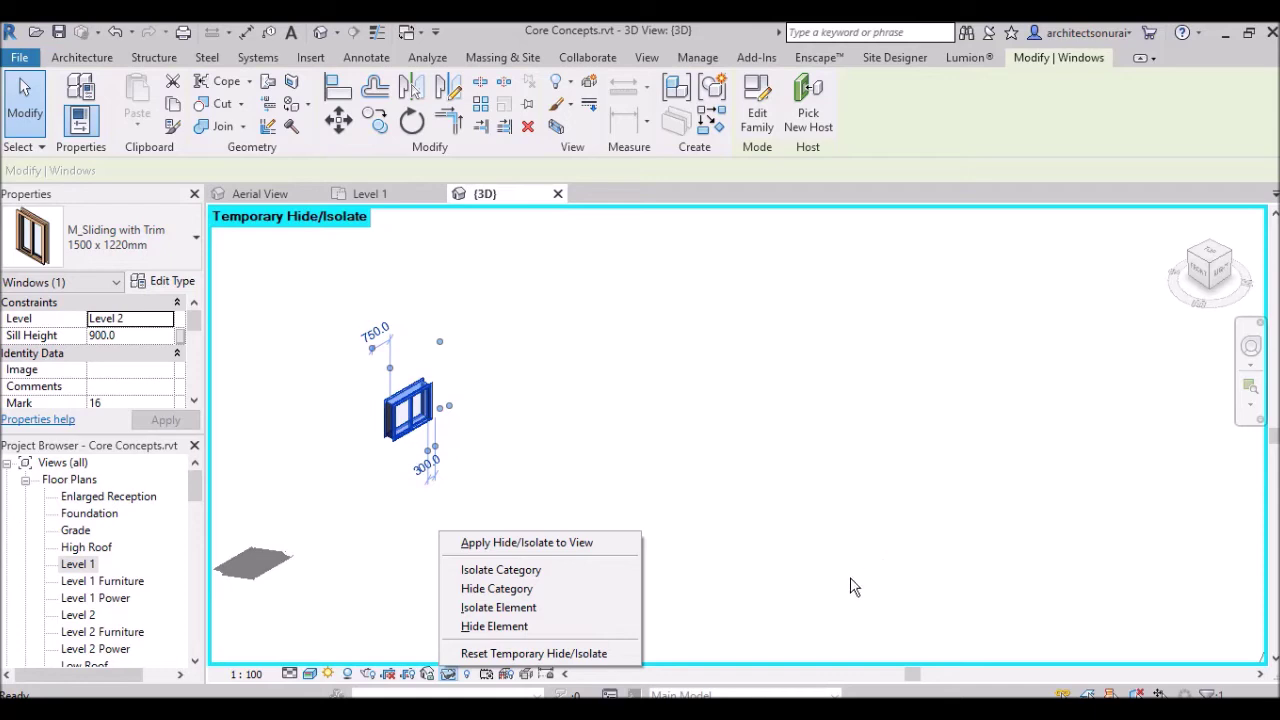
{"action": "left_click", "coordinate": [557, 653]}
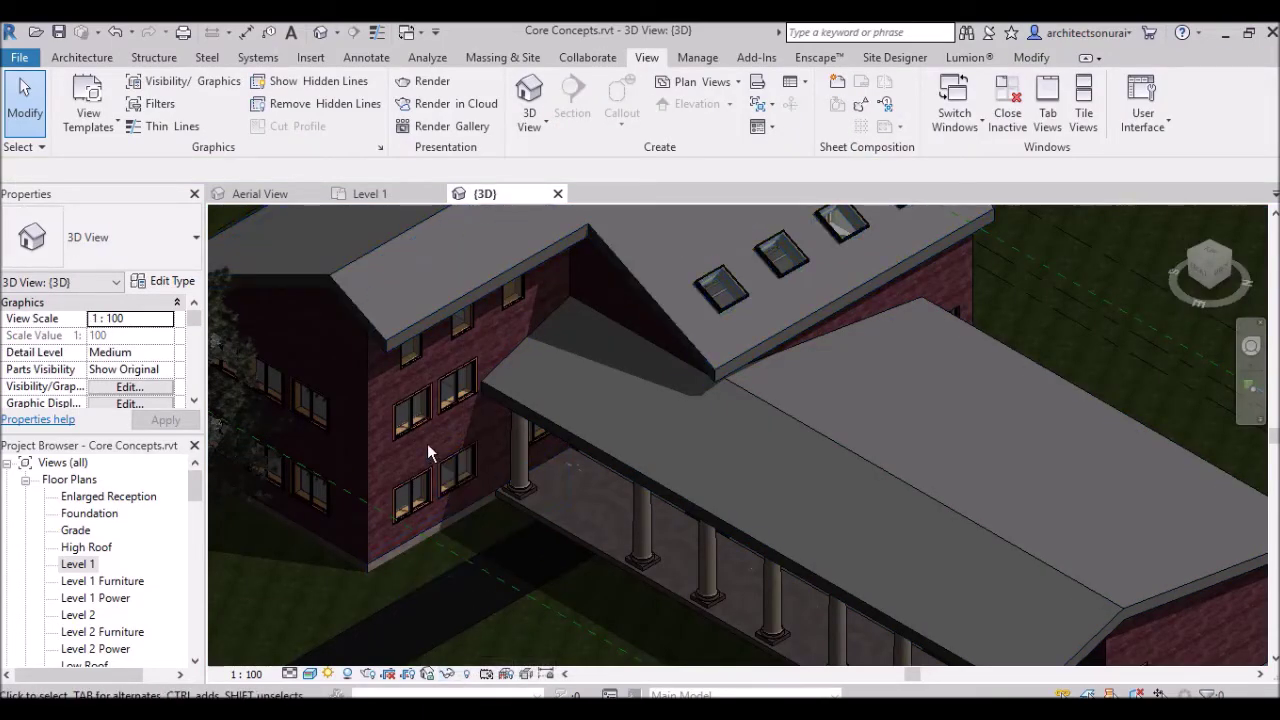
Temporarily hide the multi-storey brick wall beside the colonnade, leaving its windows in place, and reset the temporary hide/isolate.
{"action": "left_click", "coordinate": [373, 407]}
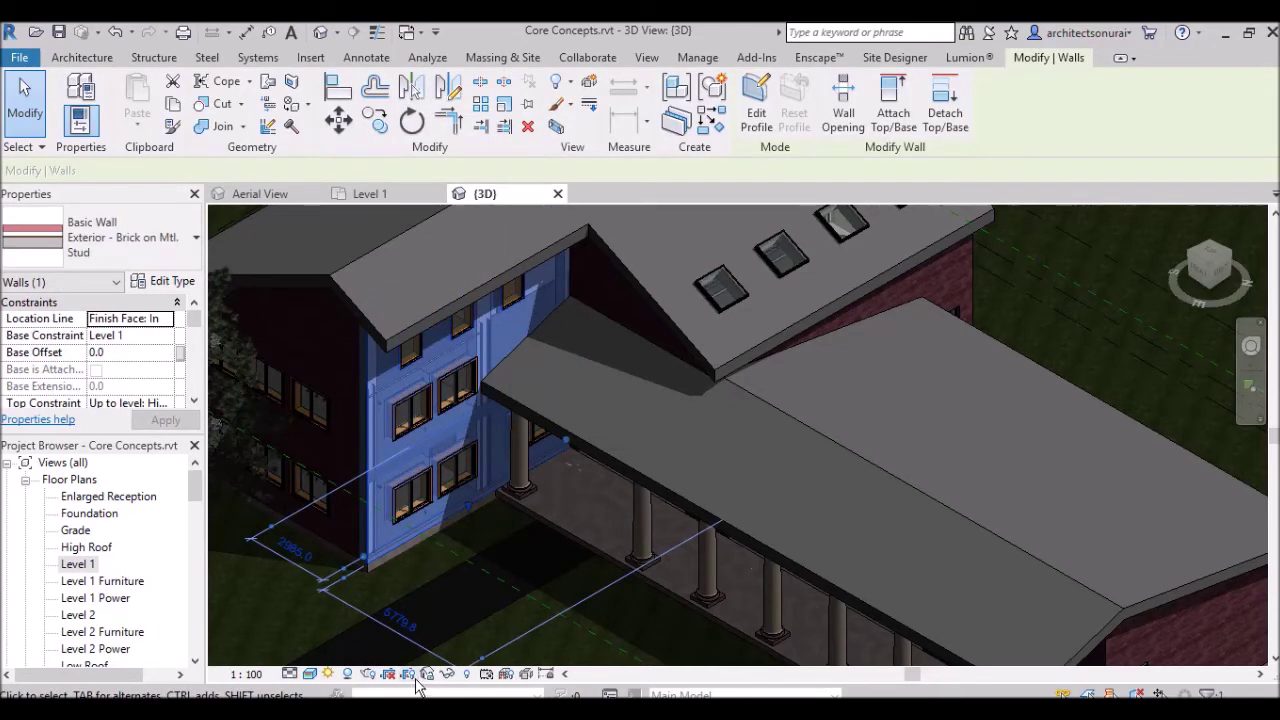
{"action": "left_click", "coordinate": [447, 674]}
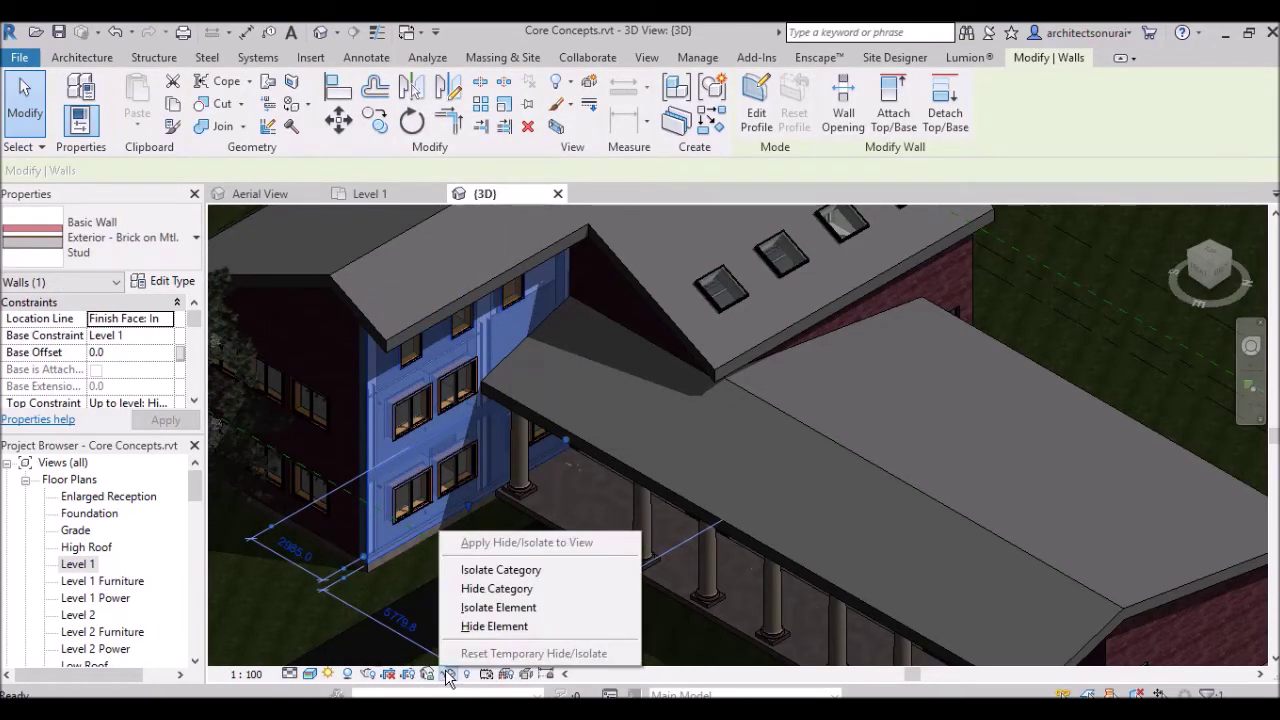
{"action": "left_click", "coordinate": [477, 627]}
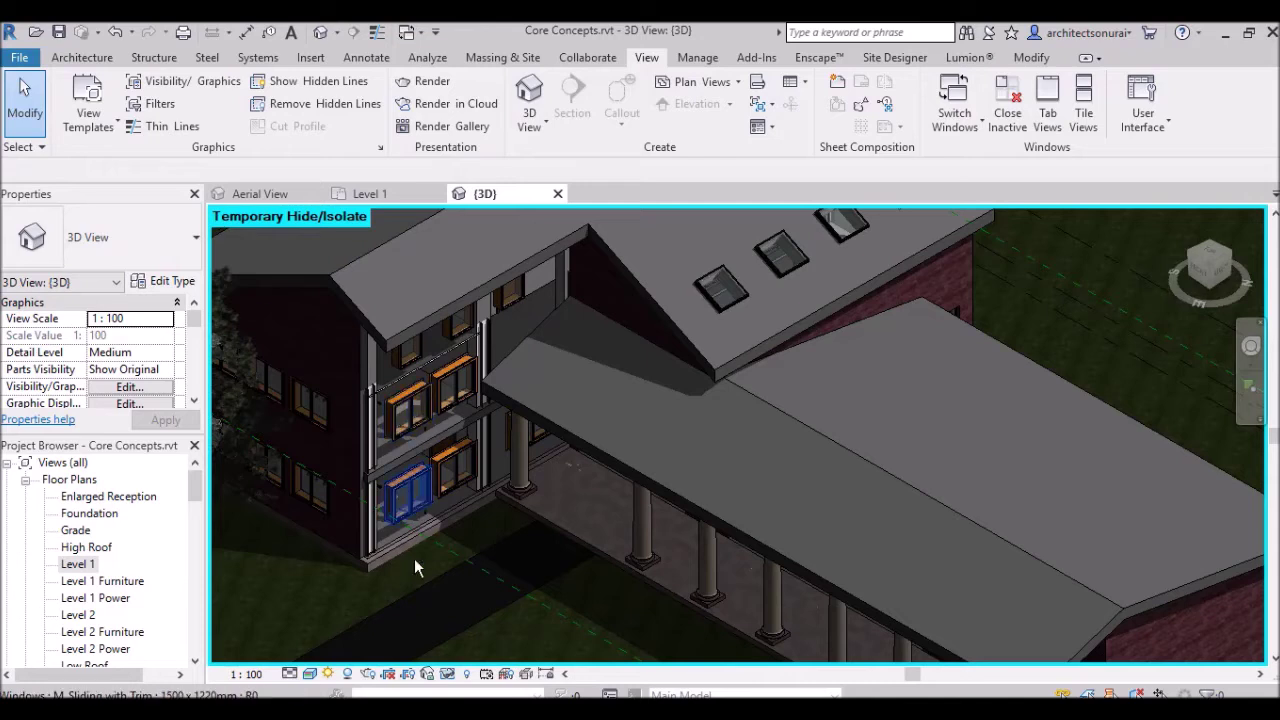
{"action": "left_click", "coordinate": [448, 674]}
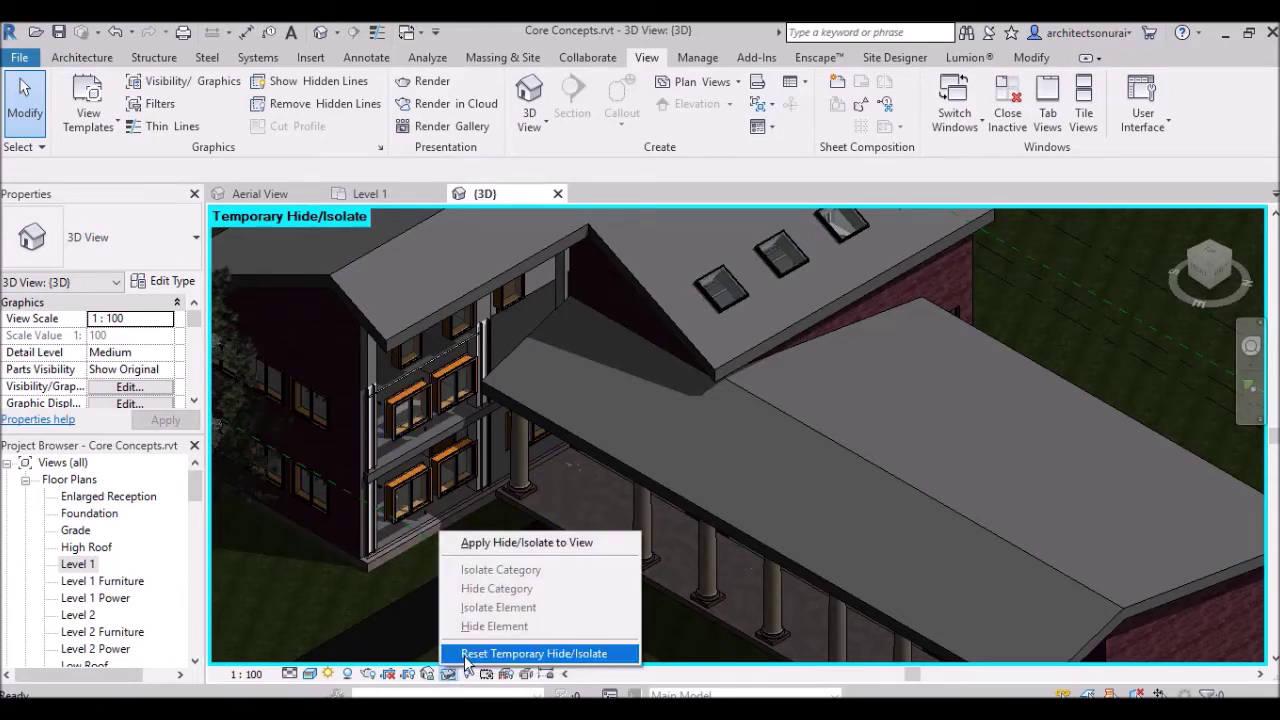
{"action": "left_click", "coordinate": [520, 653]}
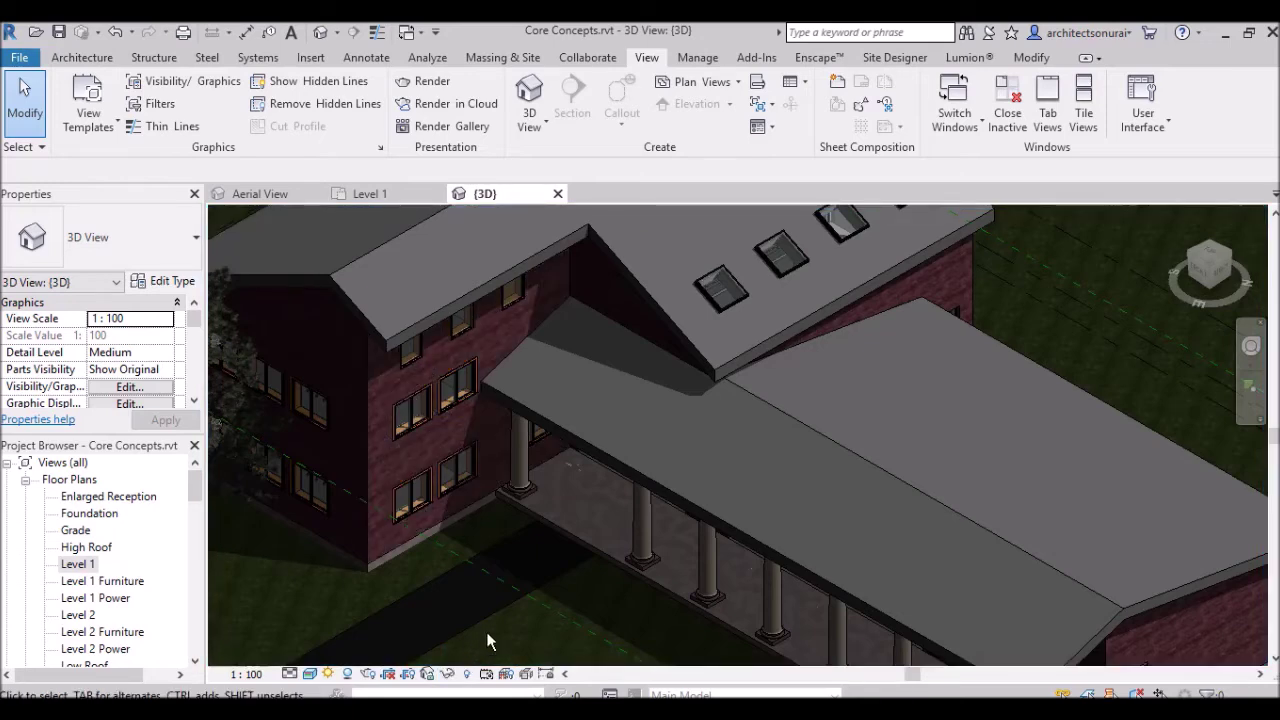
Reveal hidden elements in the 3D view, examine the marked items around the colonnade, and turn the reveal mode off.
{"action": "scroll", "coordinate": [472, 383], "scroll_direction": "down", "scroll_amount": 2}
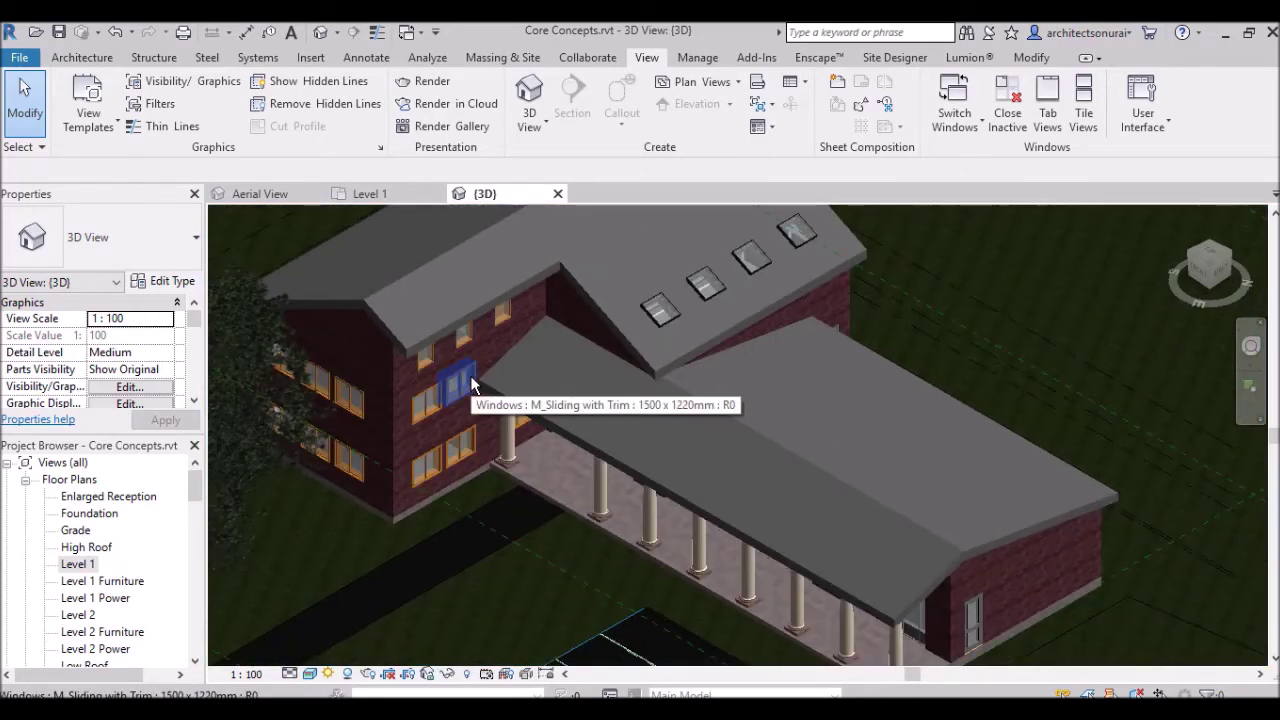
{"action": "left_click", "coordinate": [467, 677]}
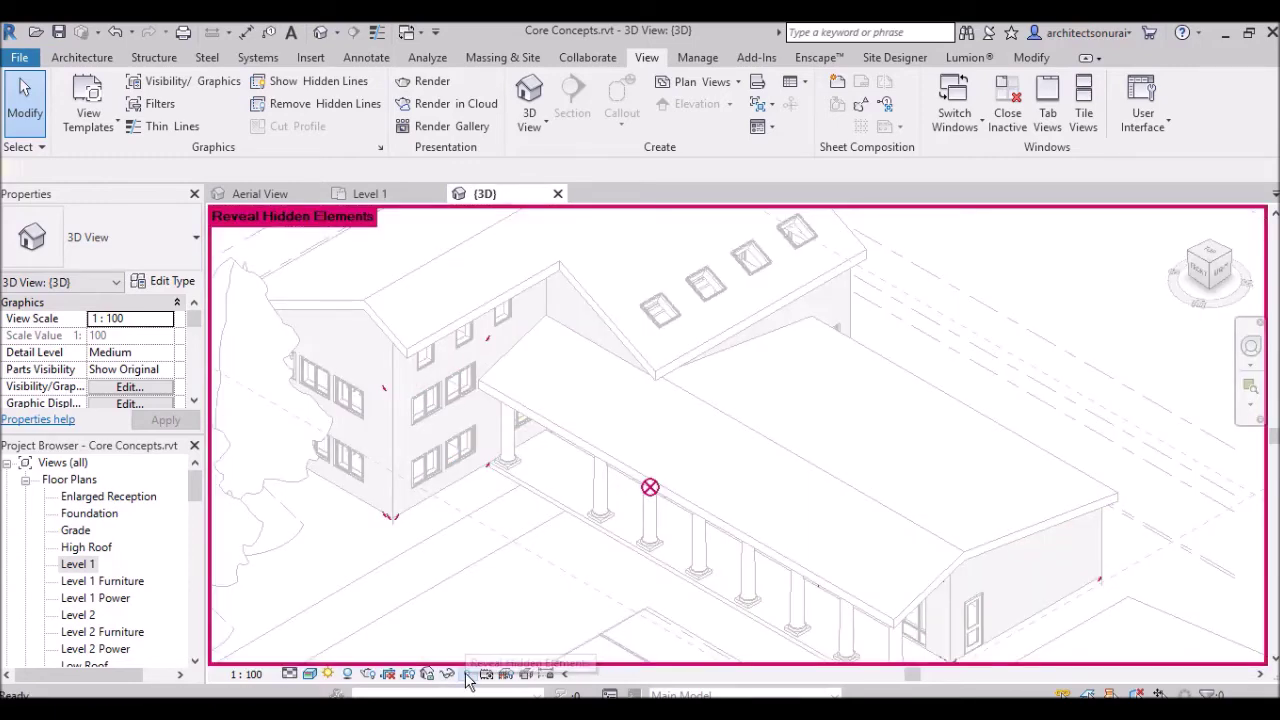
{"action": "scroll", "coordinate": [651, 487], "scroll_direction": "up", "scroll_amount": 4}
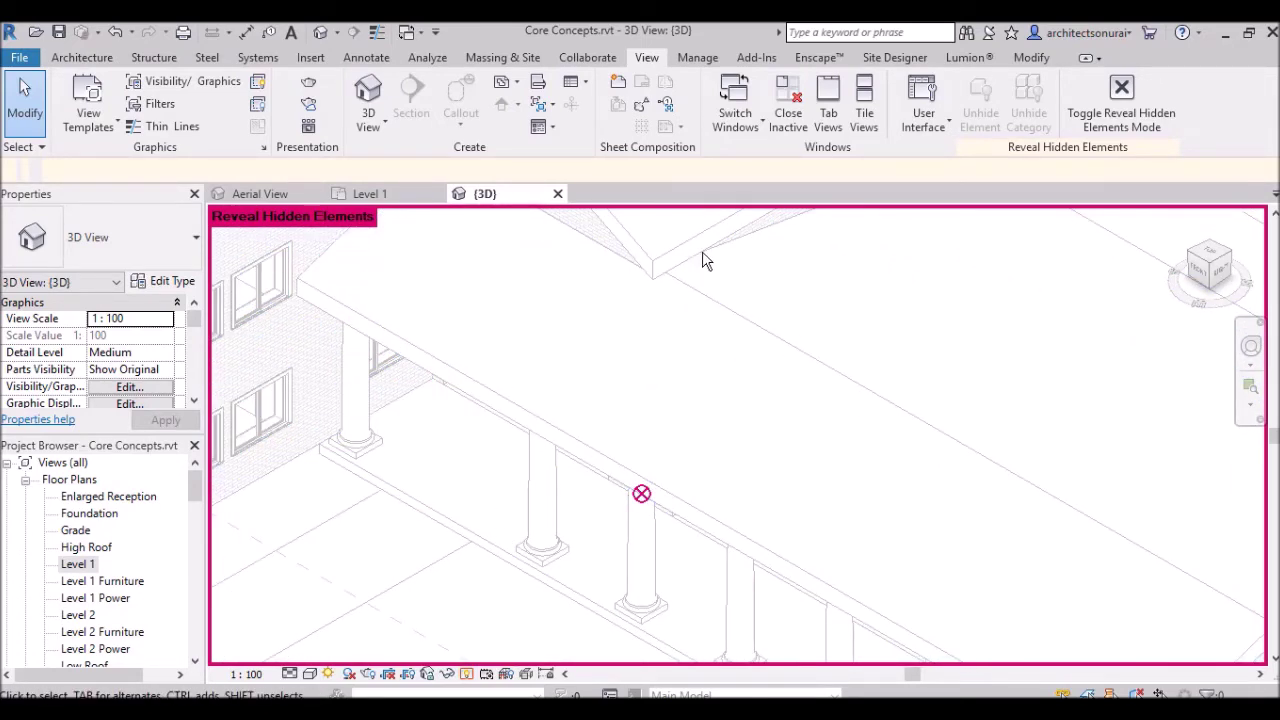
{"action": "scroll", "coordinate": [630, 425], "scroll_direction": "down", "scroll_amount": 3}
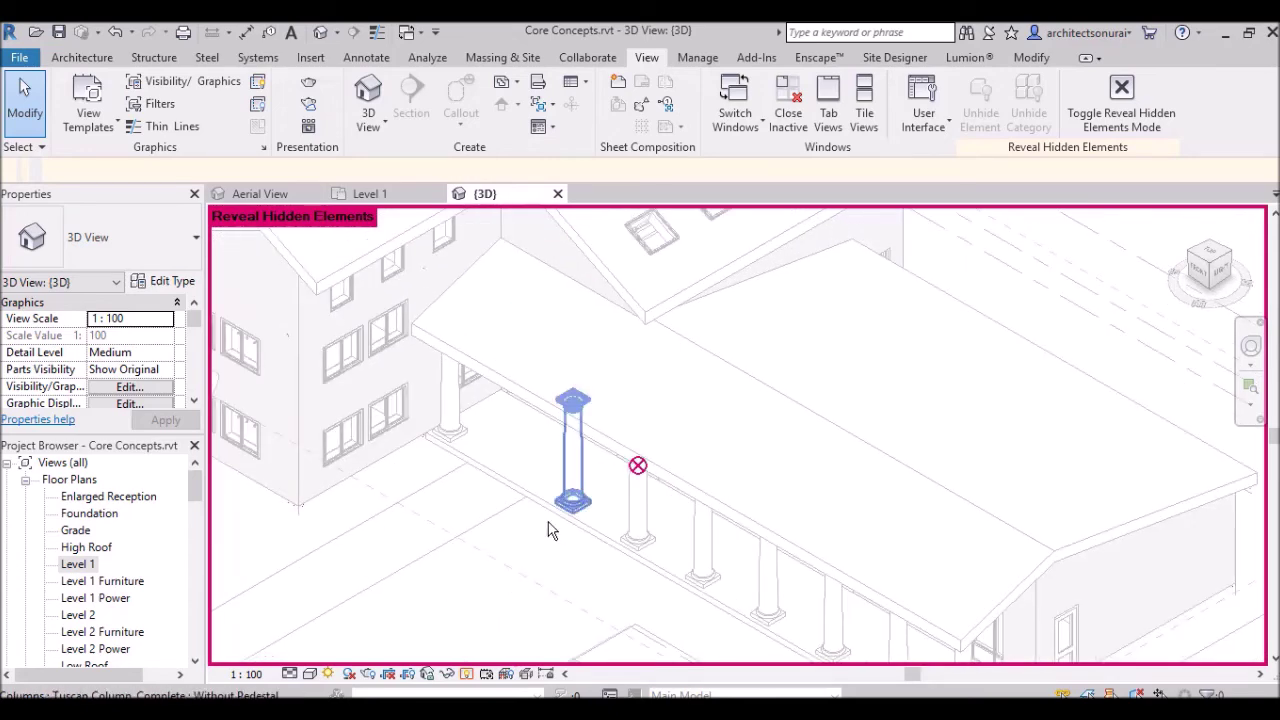
{"action": "left_click", "coordinate": [467, 675]}
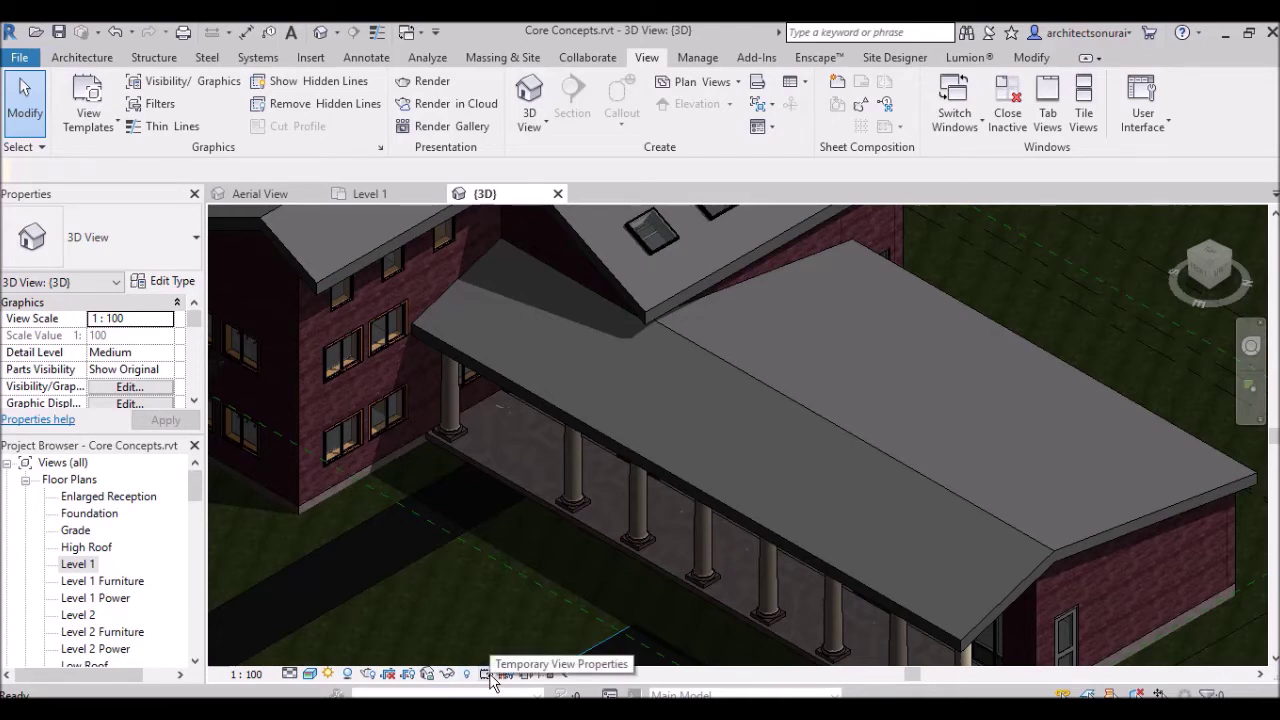
Enable temporary view properties for the 3D view of the building.
{"action": "left_click", "coordinate": [486, 676]}
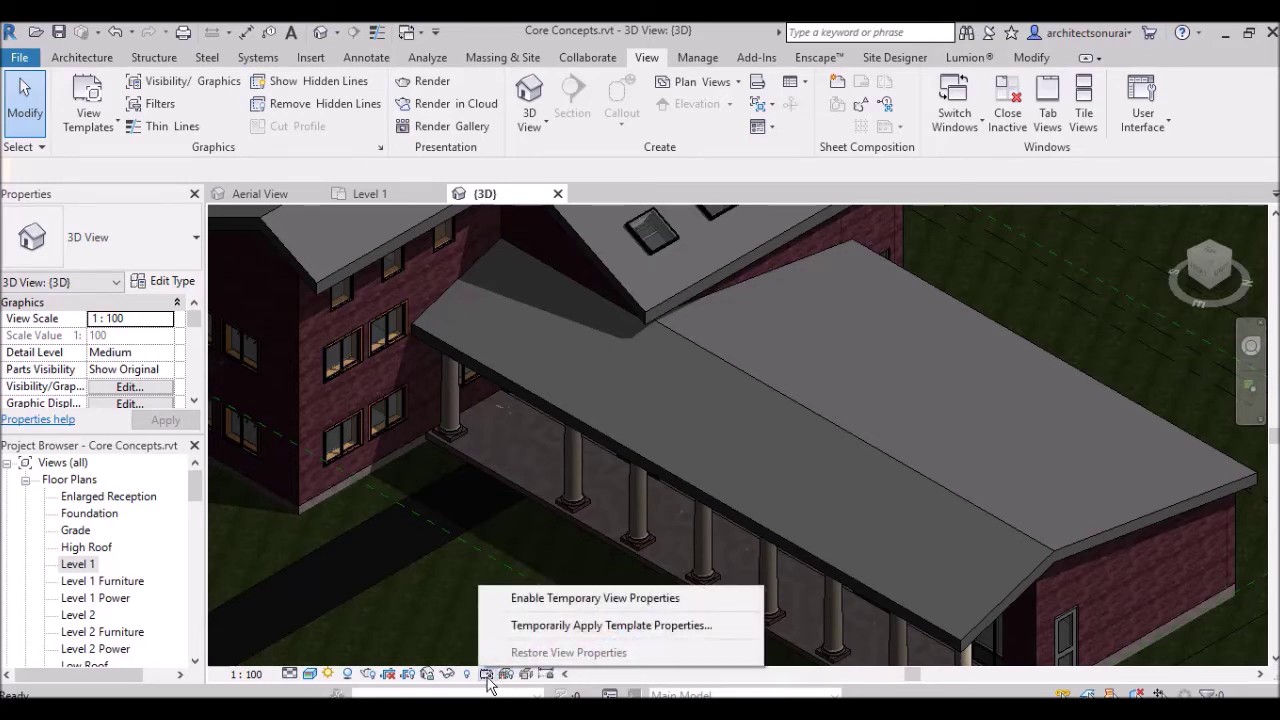
{"action": "left_click", "coordinate": [561, 600]}
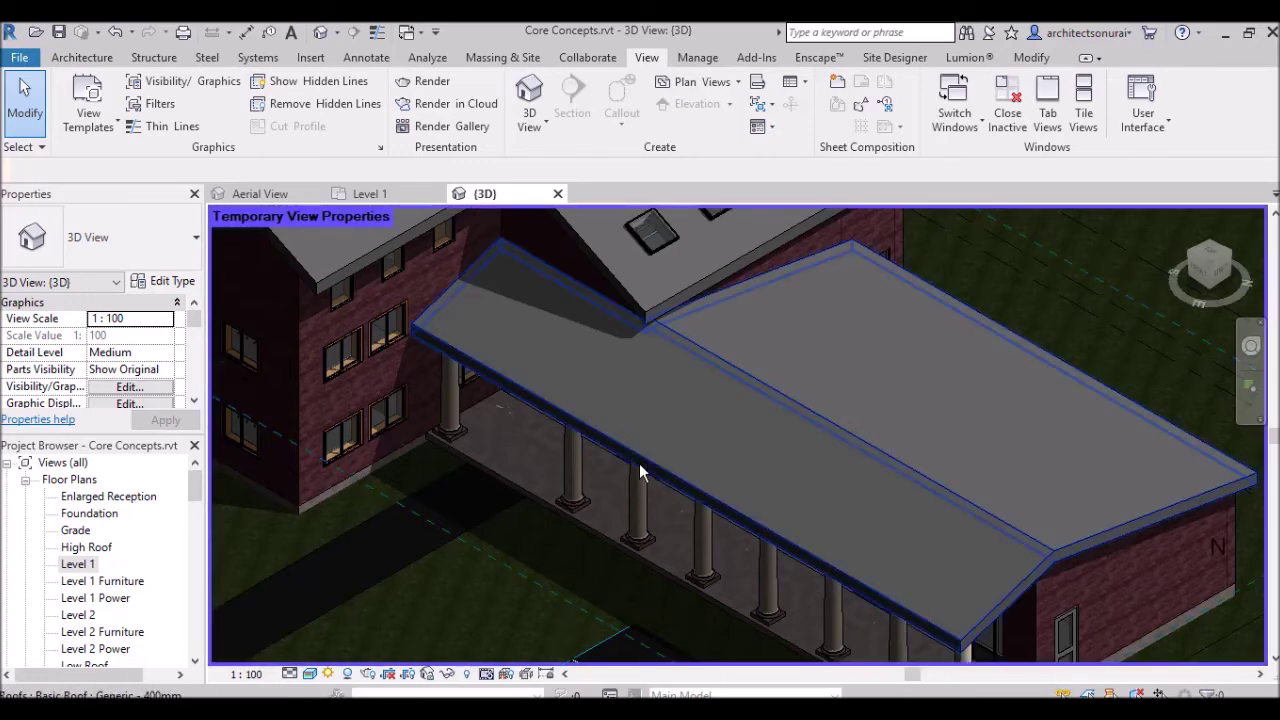
{"action": "scroll", "coordinate": [655, 368], "scroll_direction": "down", "scroll_amount": 3}
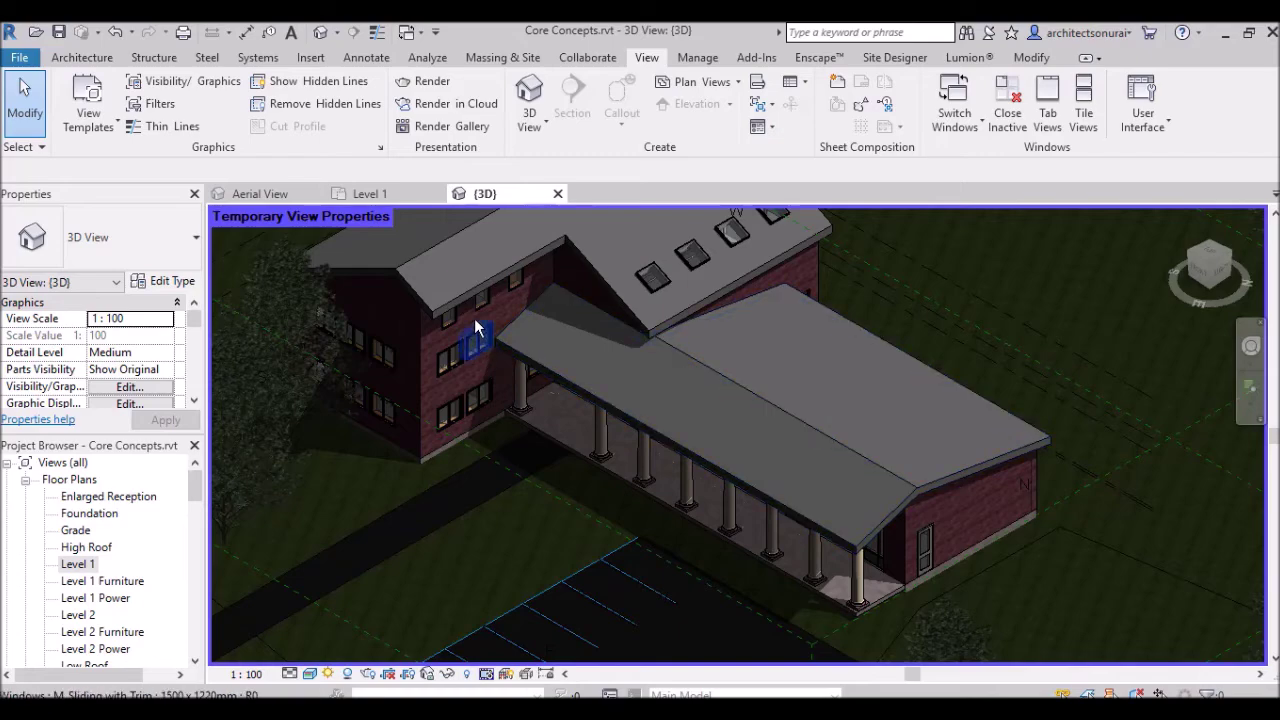
{"action": "left_click", "coordinate": [1223, 36]}
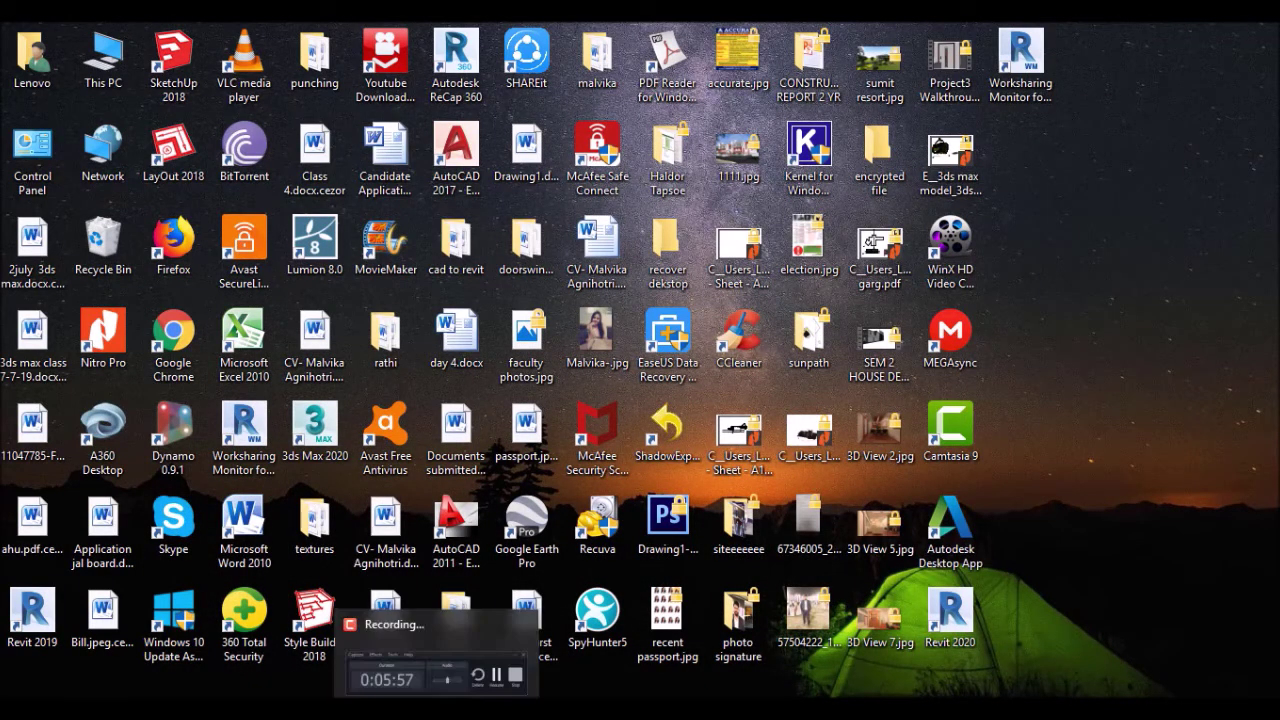
{"action": "left_click", "coordinate": [420, 660]}
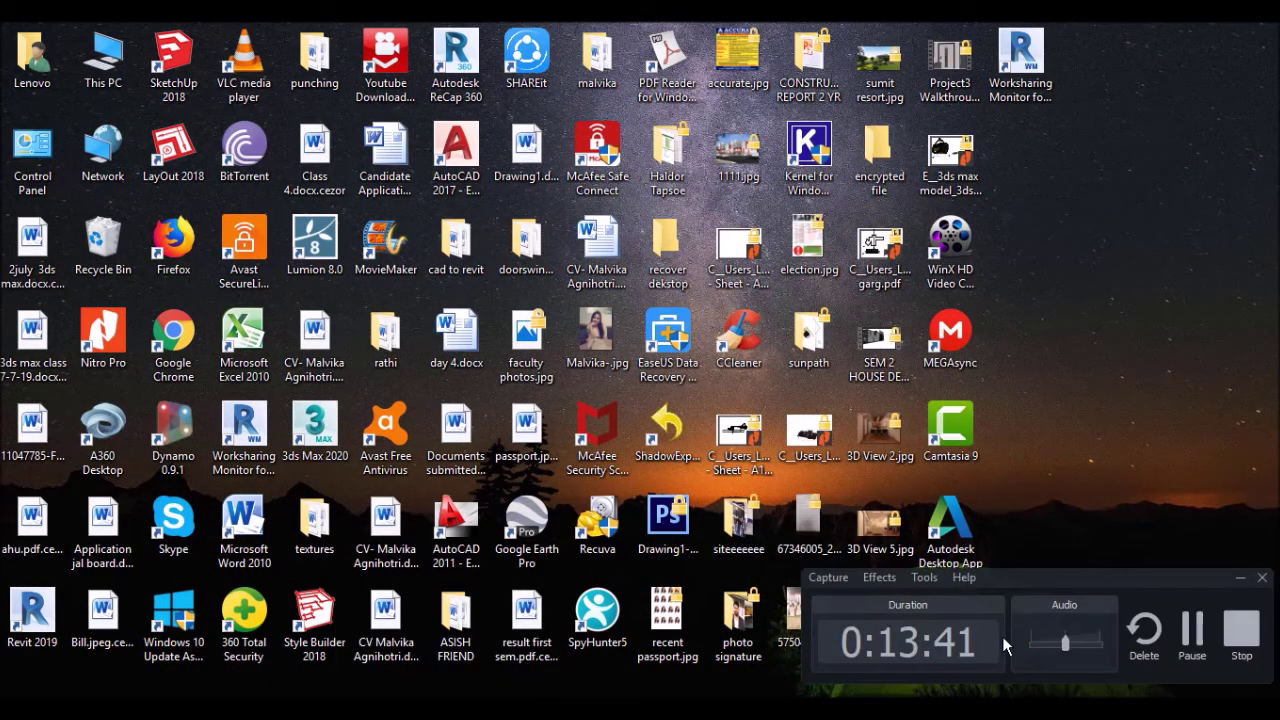
{"action": "left_click", "coordinate": [1190, 630]}
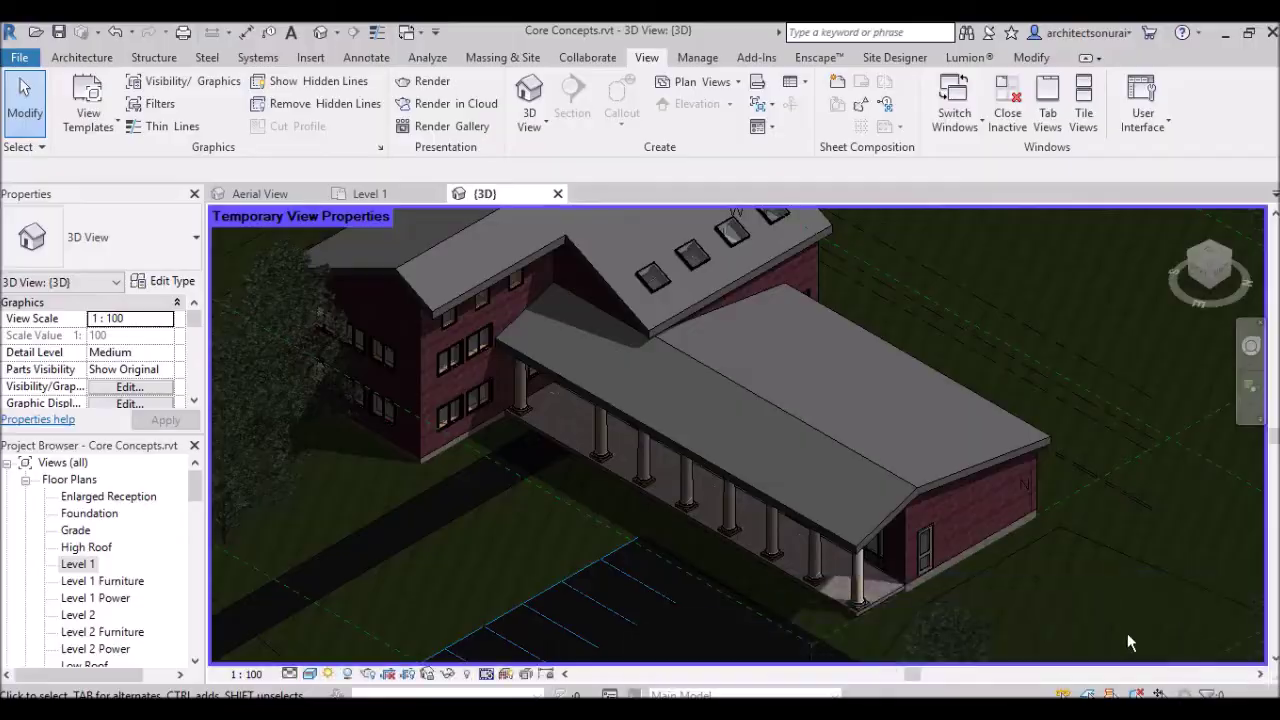
Examine the structural-analysis-for-revit-results.png picture in Photos as an analytical model example, and switch back to the 3D view in Revit.
{"action": "left_click", "coordinate": [506, 674]}
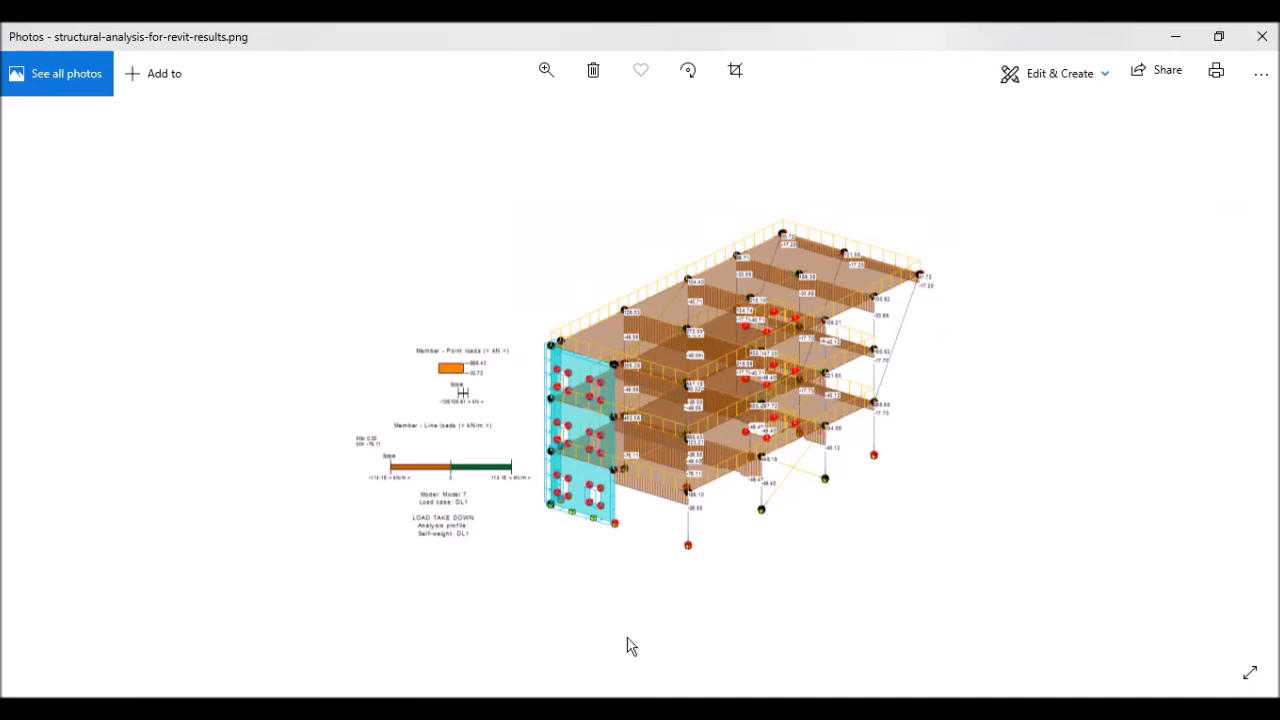
{"action": "key", "text": "Right"}
{"action": "key", "text": "Left"}
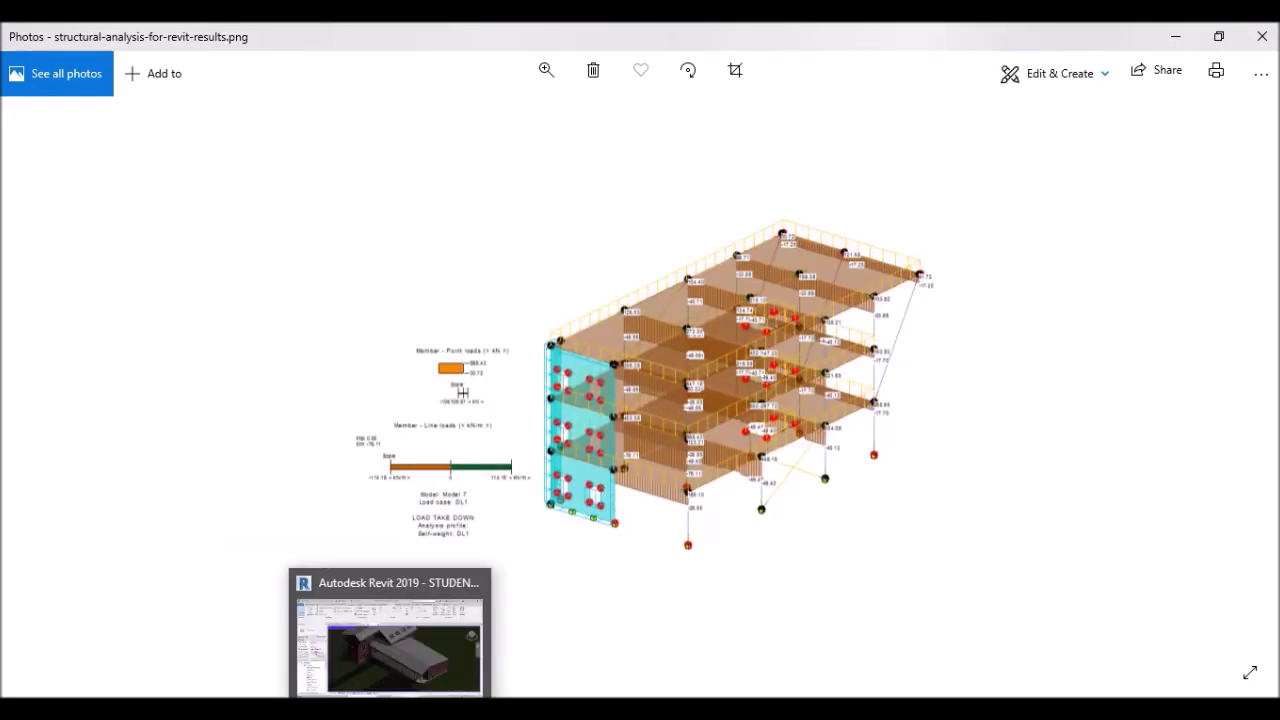
{"action": "left_click", "coordinate": [388, 640]}
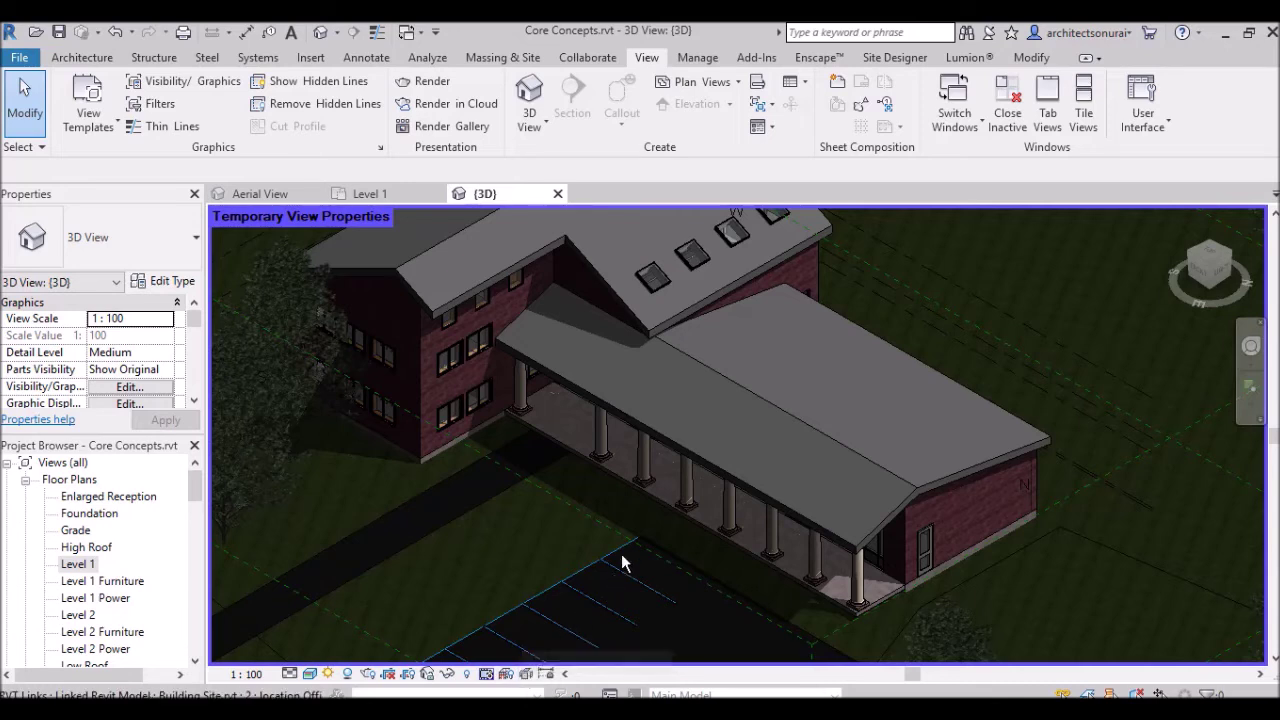
Create a displacement set from the low roof over the colonnade and highlight displacement sets in the 3D view.
{"action": "left_click", "coordinate": [795, 417]}
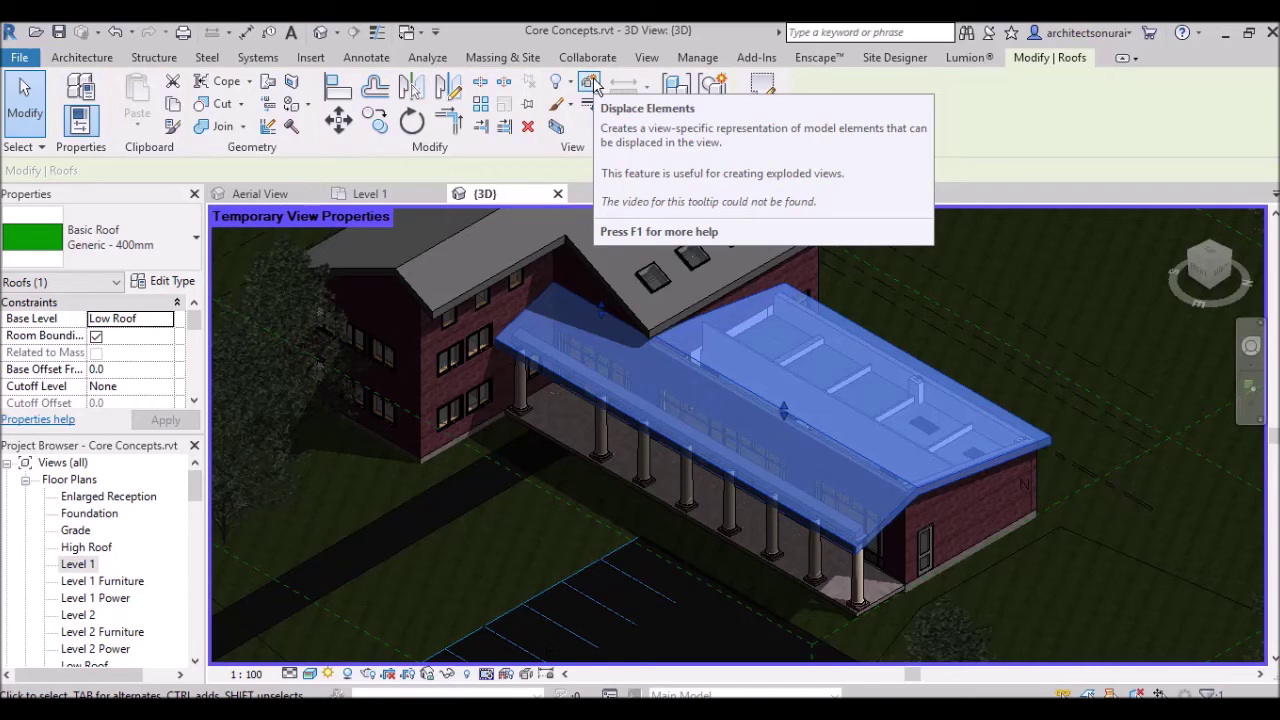
{"action": "left_click", "coordinate": [592, 84]}
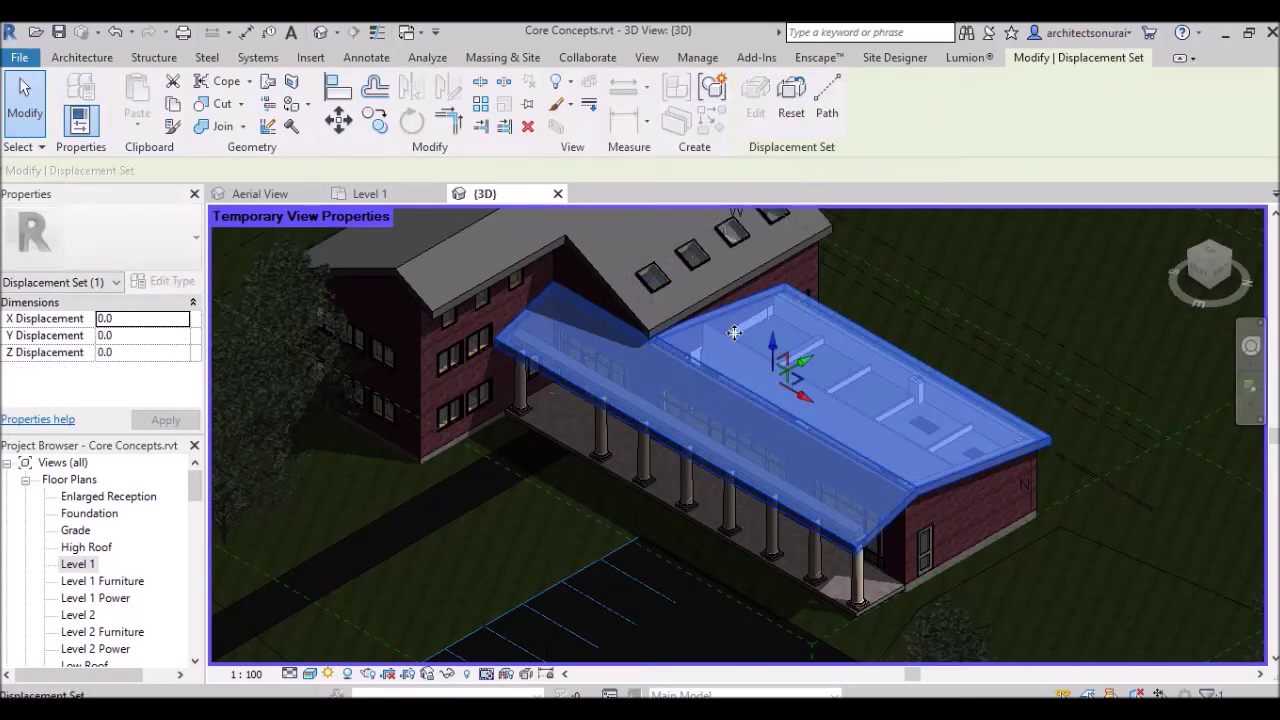
{"action": "left_click", "coordinate": [526, 676]}
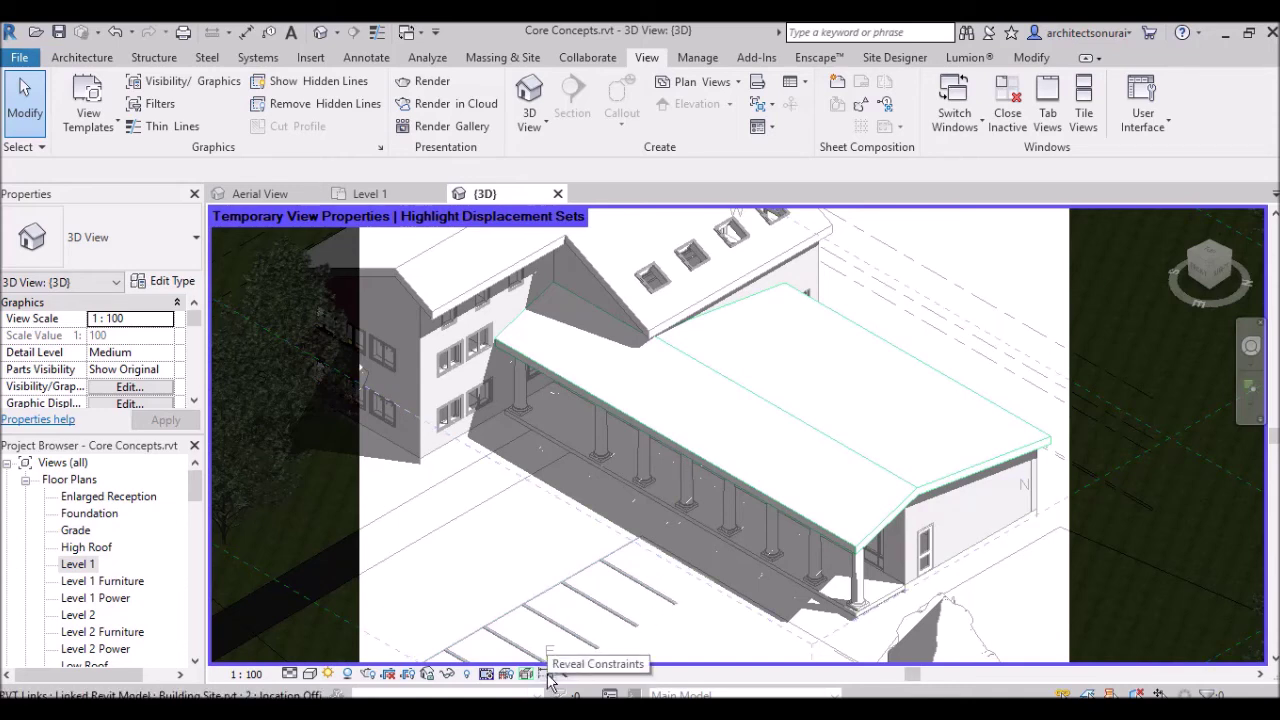
Open the Level 1 floor plan and turn on Reveal Constraints.
{"action": "double_click", "coordinate": [86, 568]}
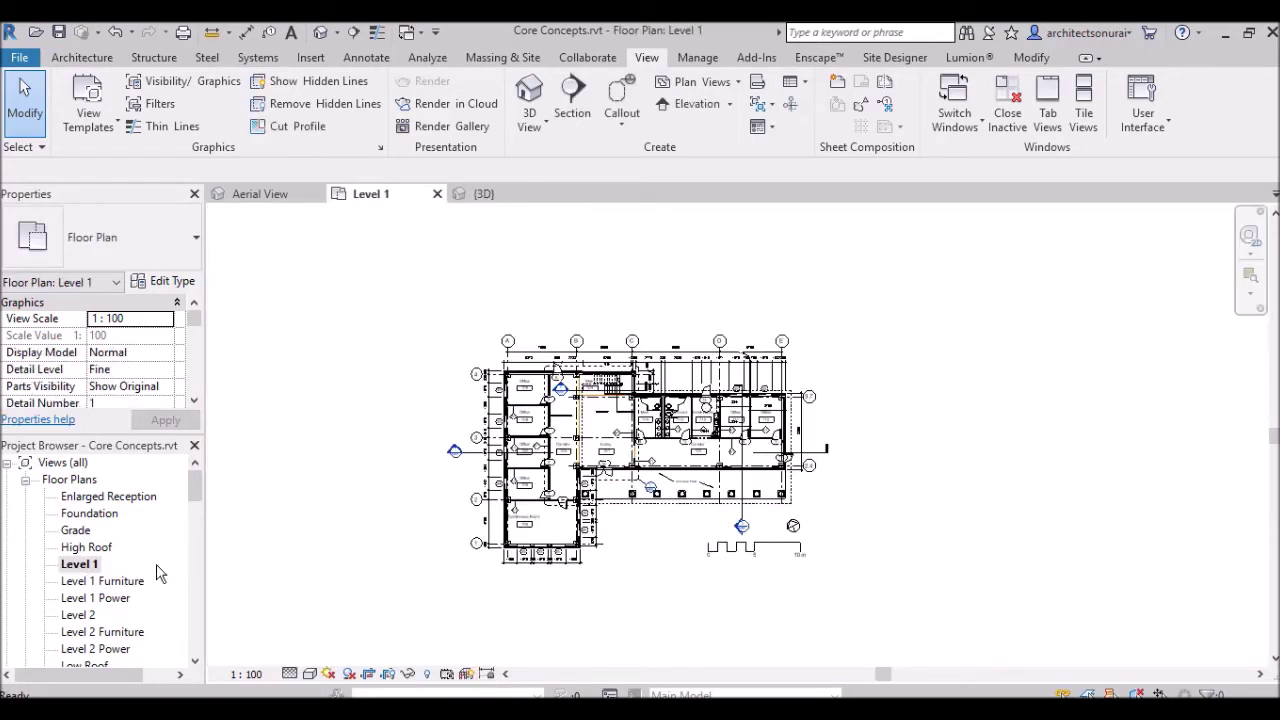
{"action": "scroll", "coordinate": [670, 420], "scroll_direction": "up", "scroll_amount": 1}
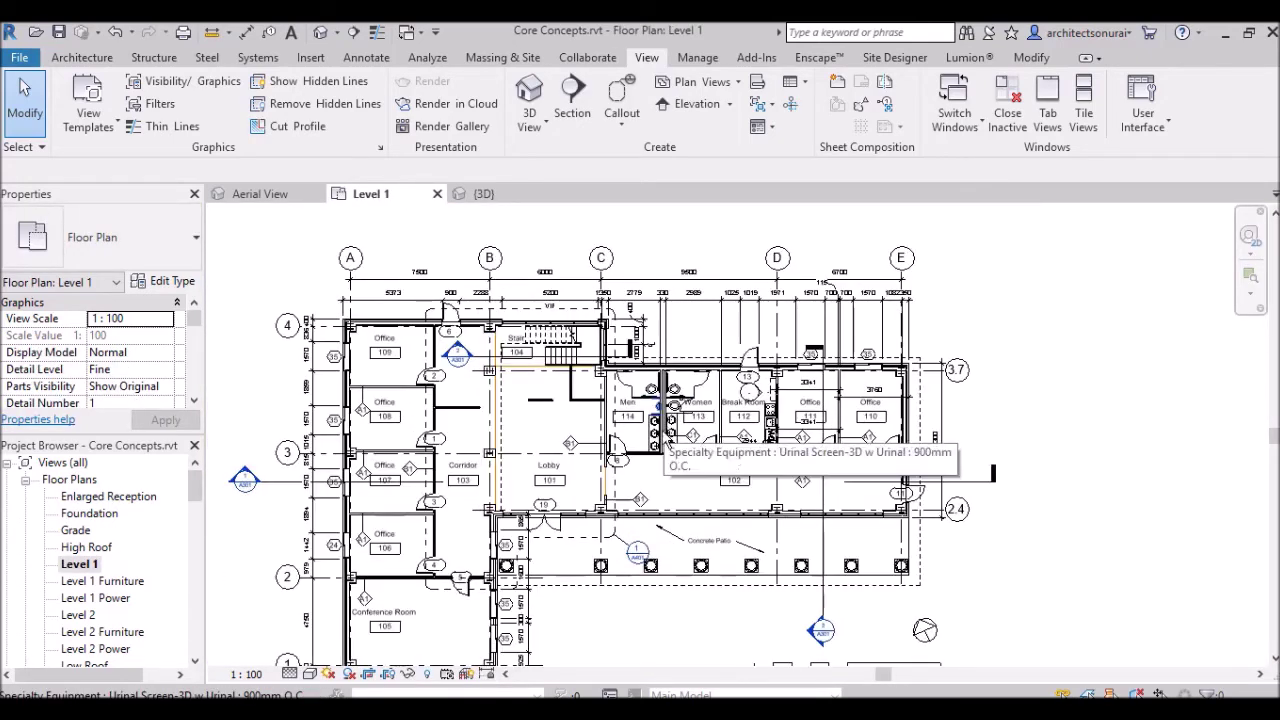
{"action": "left_click", "coordinate": [488, 675]}
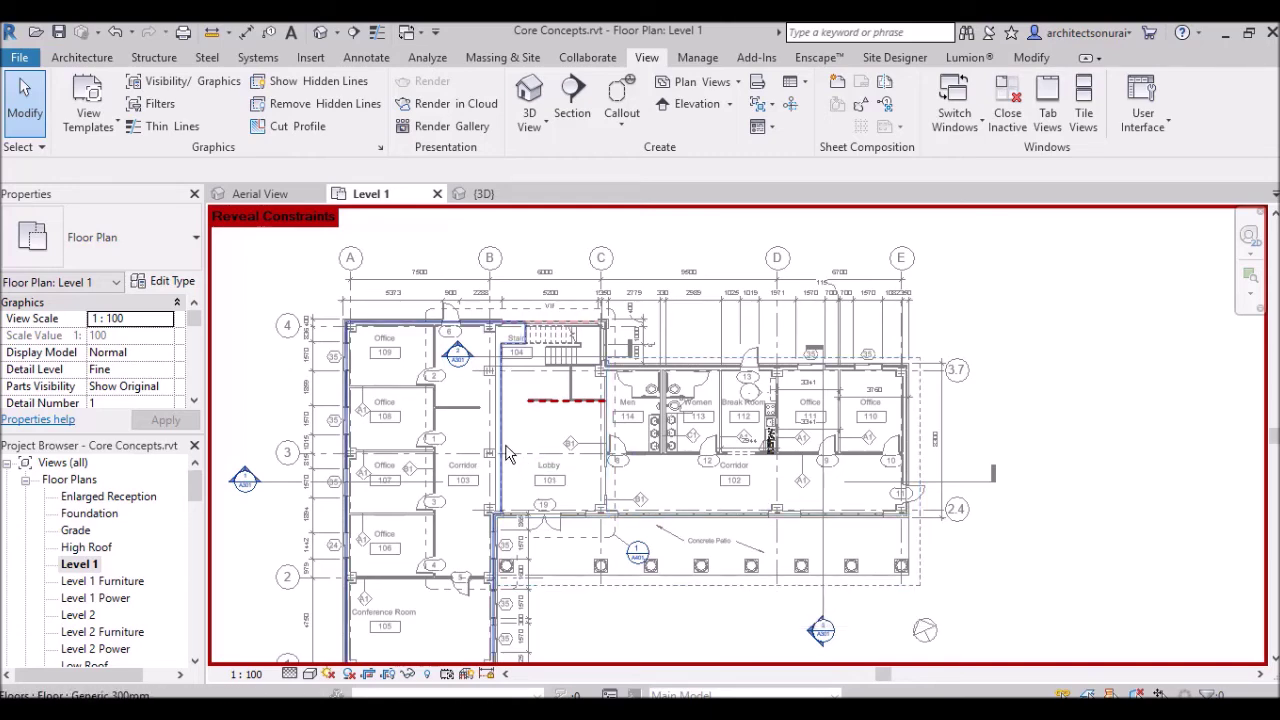
Unlock the alignment constraint between the two interior walls in the Lobby beside the stair, and deselect it.
{"action": "scroll", "coordinate": [540, 516], "scroll_direction": "up", "scroll_amount": 2}
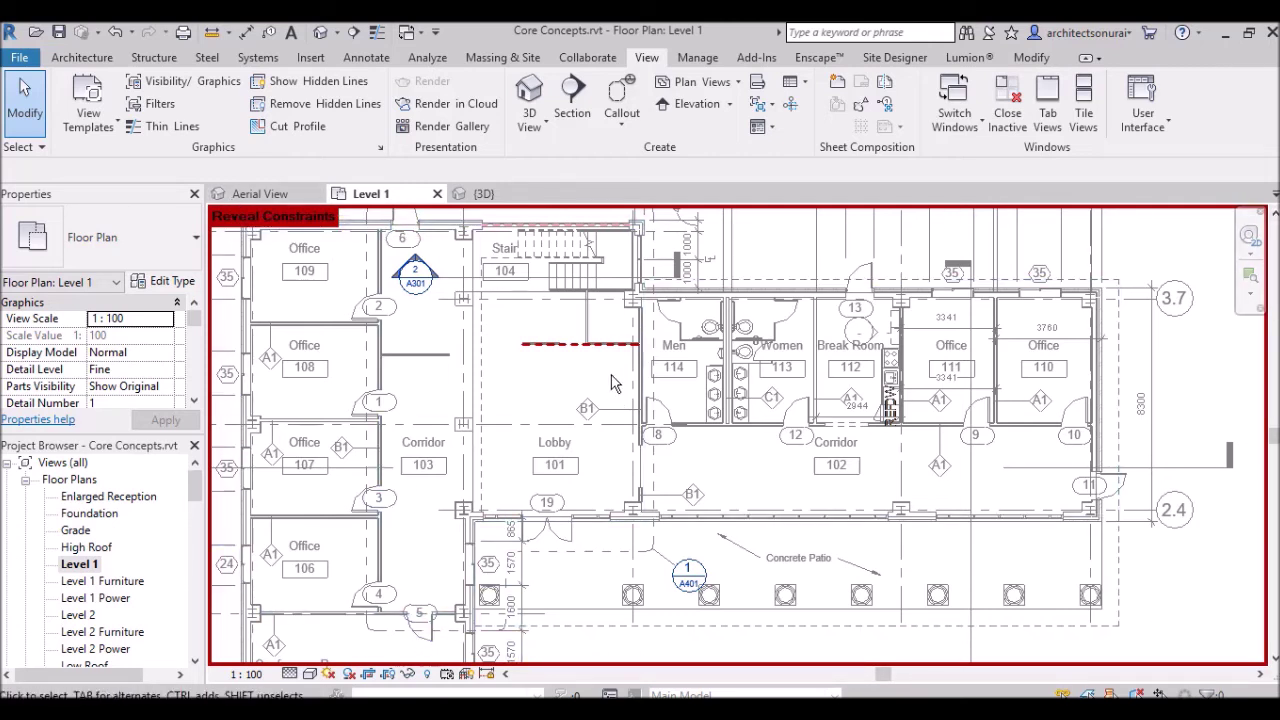
{"action": "scroll", "coordinate": [576, 345], "scroll_direction": "up", "scroll_amount": 2}
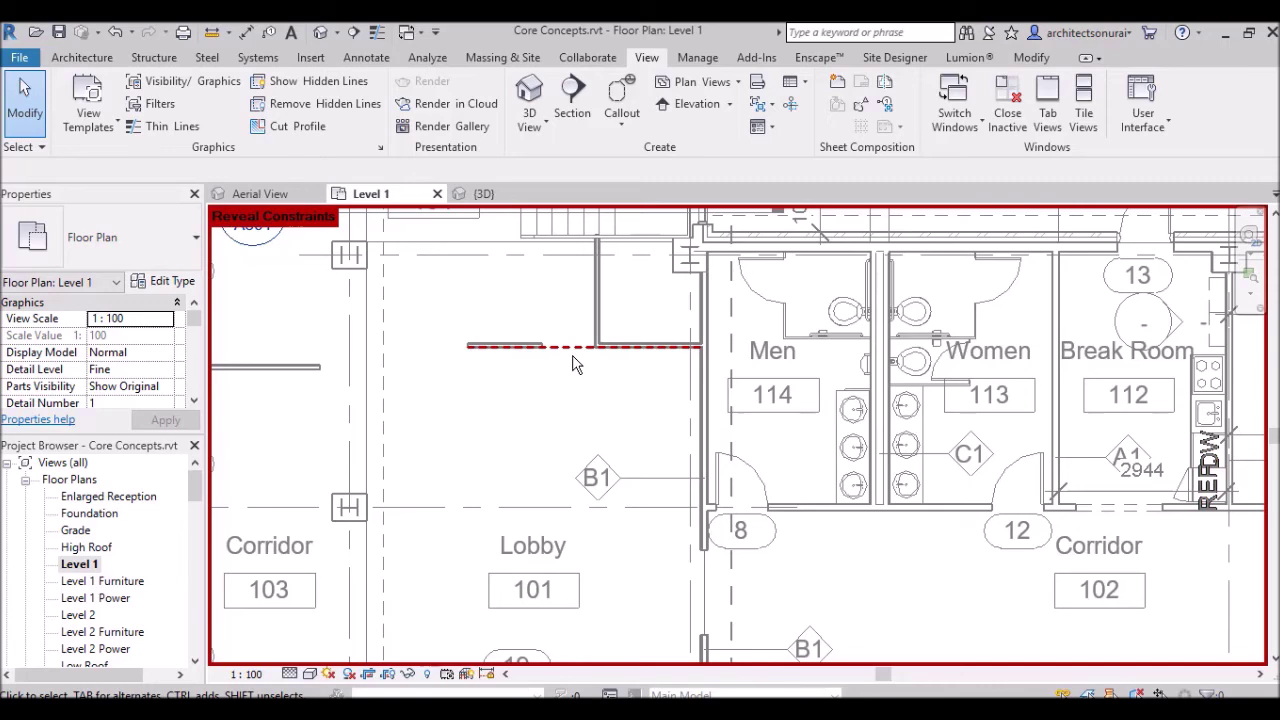
{"action": "scroll", "coordinate": [587, 360], "scroll_direction": "down", "scroll_amount": 1}
{"action": "scroll", "coordinate": [587, 360], "scroll_direction": "down", "scroll_amount": 3}
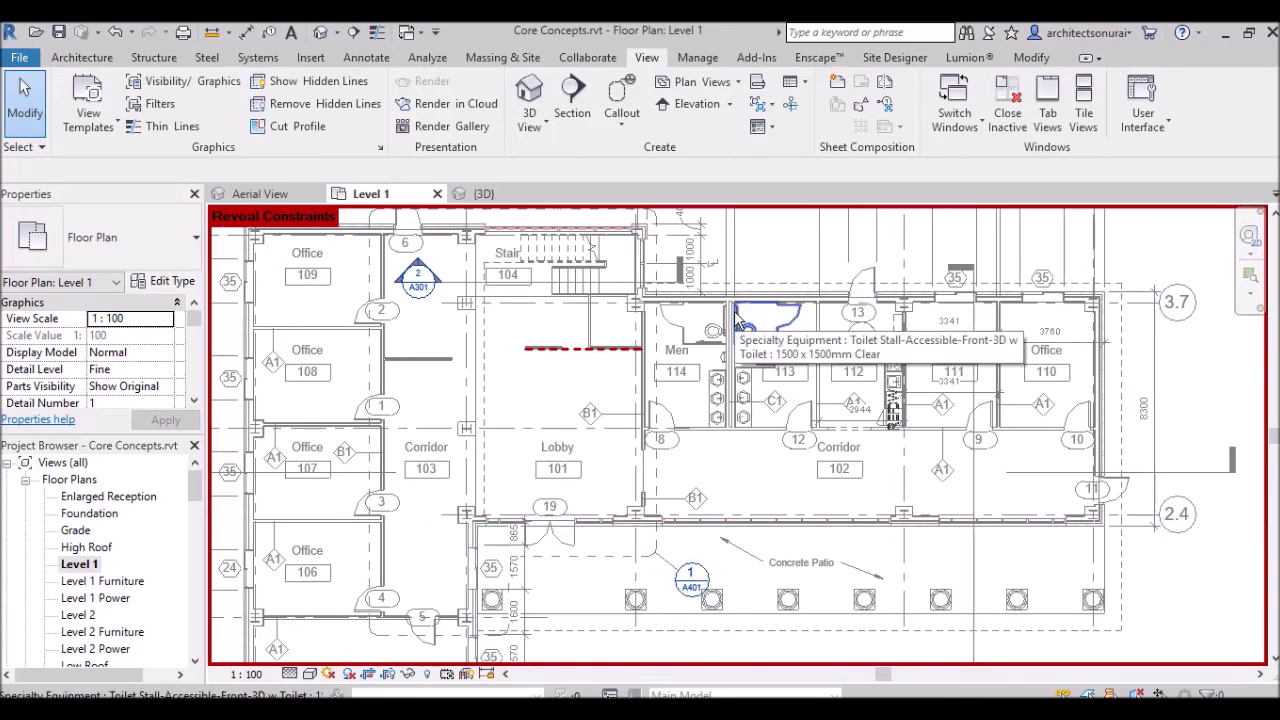
{"action": "scroll", "coordinate": [617, 240], "scroll_direction": "up", "scroll_amount": 2}
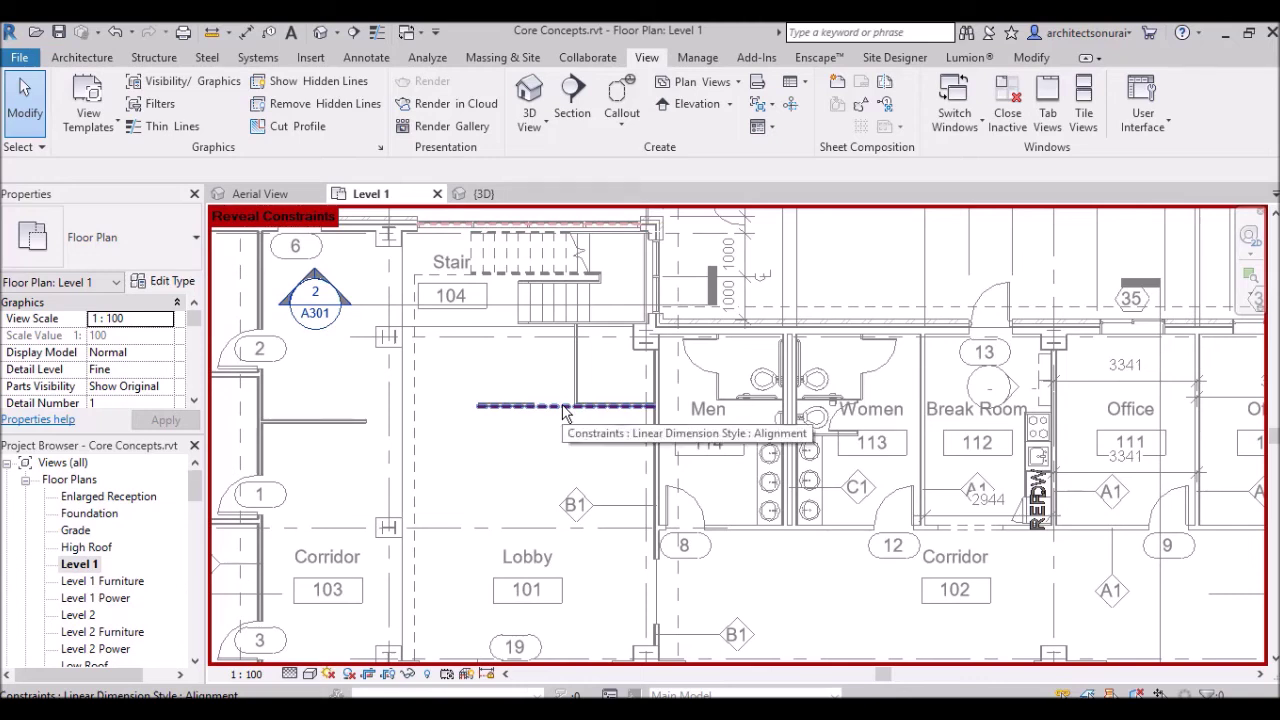
{"action": "left_click", "coordinate": [565, 410]}
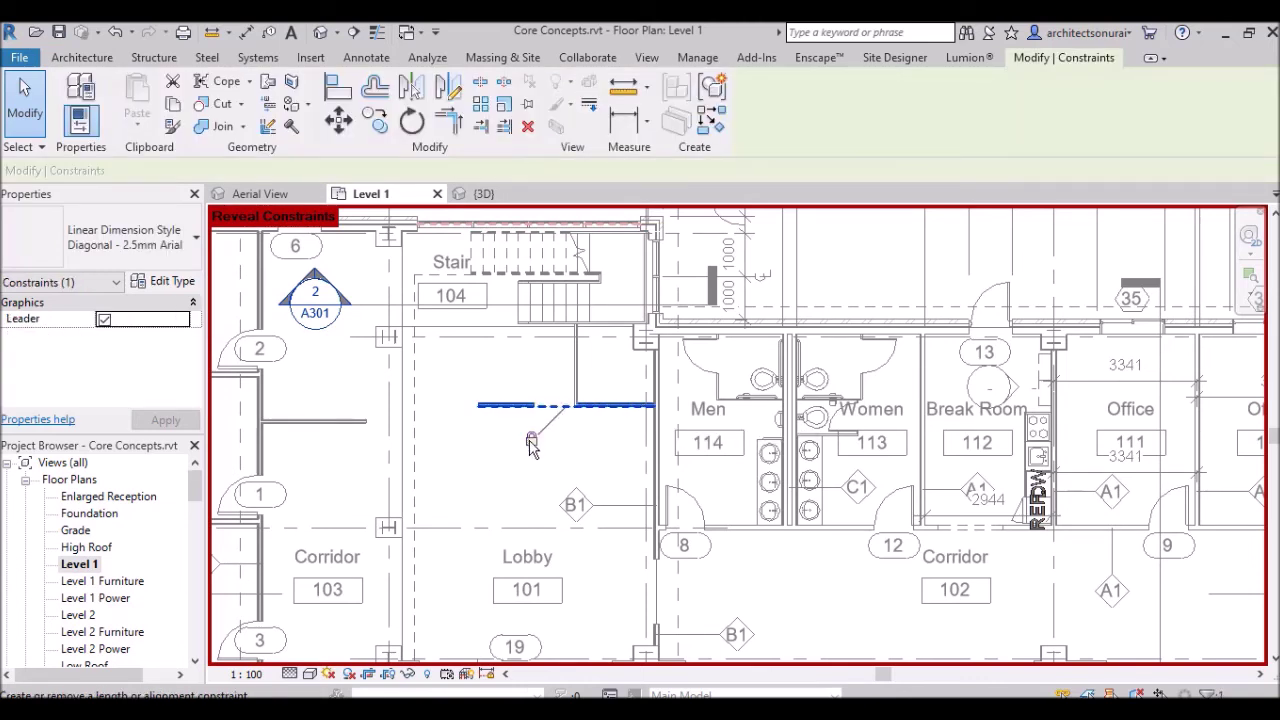
{"action": "left_click", "coordinate": [531, 441]}
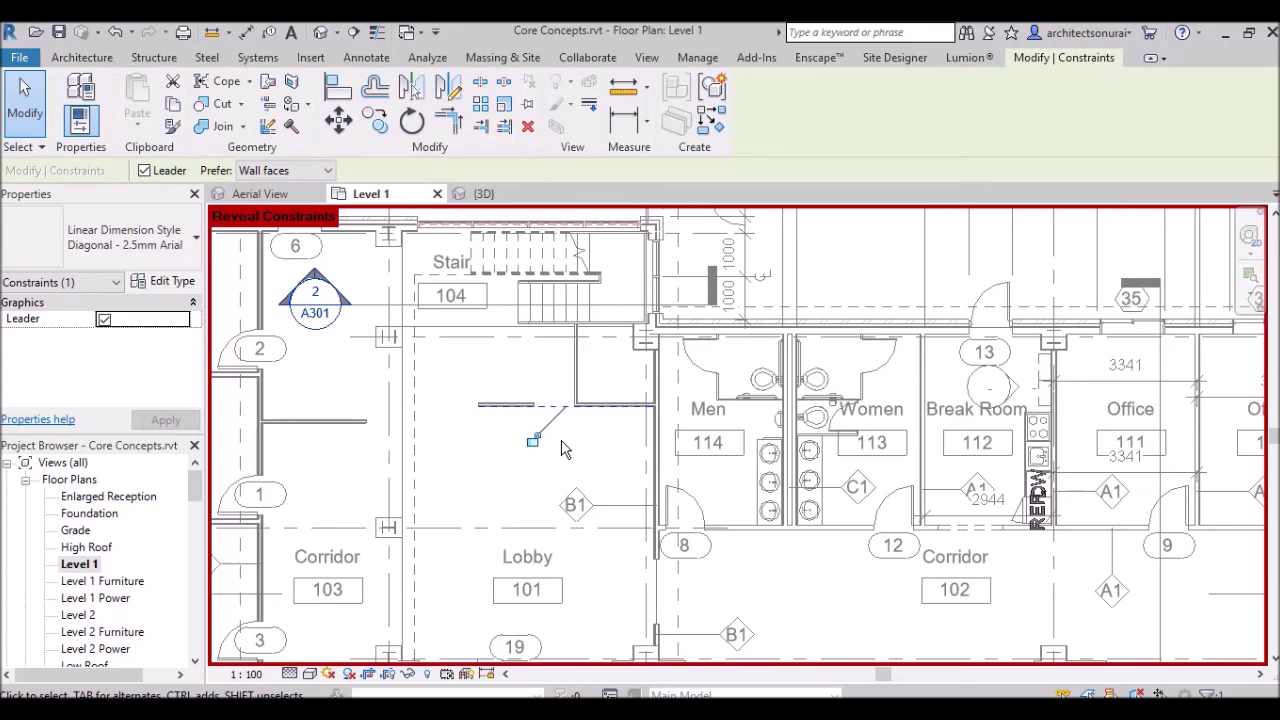
{"action": "key", "text": "Escape"}
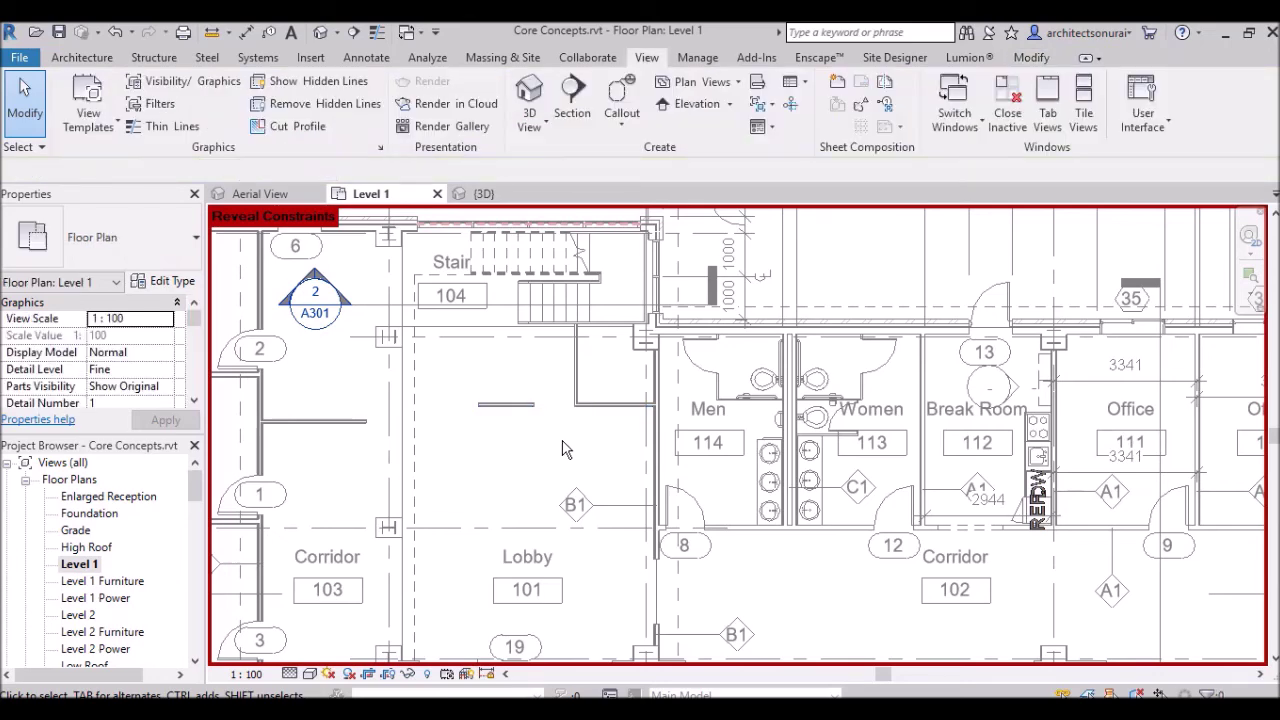
Examine the stair, restroom, break room and office areas for constraints, and turn off Reveal Constraints.
{"action": "scroll", "coordinate": [567, 443], "scroll_direction": "down", "scroll_amount": 1}
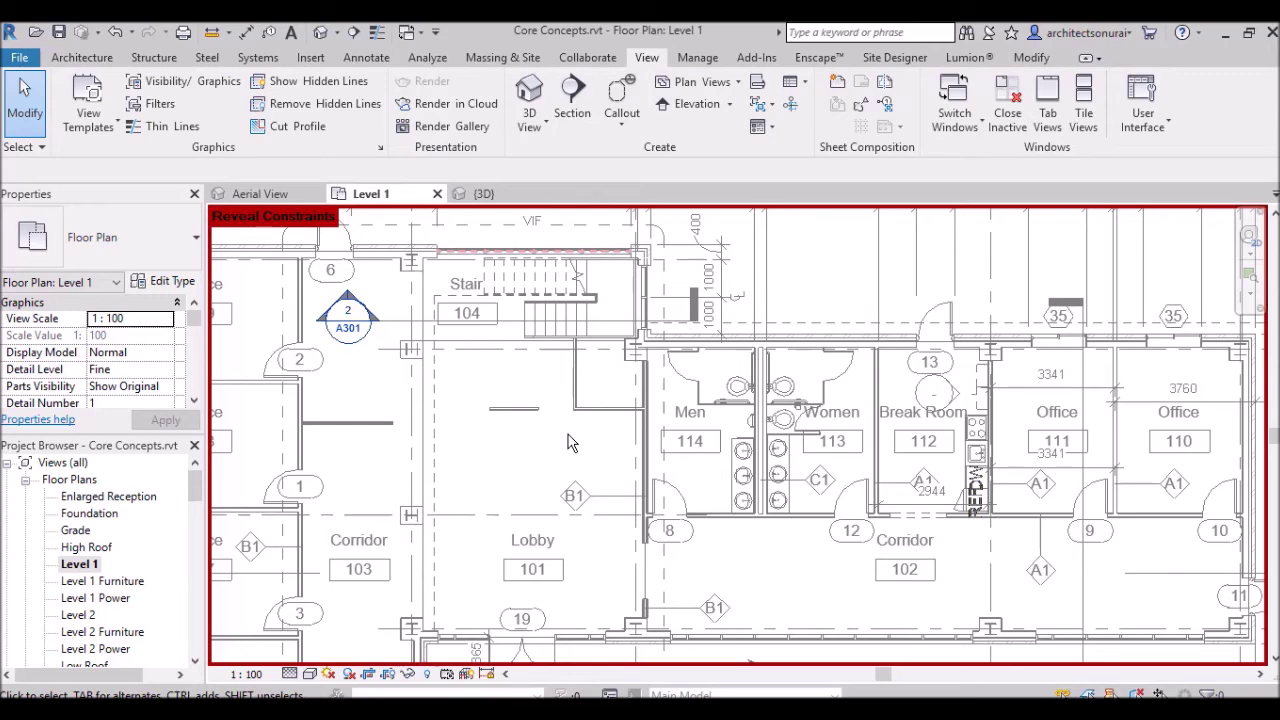
{"action": "scroll", "coordinate": [678, 358], "scroll_direction": "up", "scroll_amount": 1}
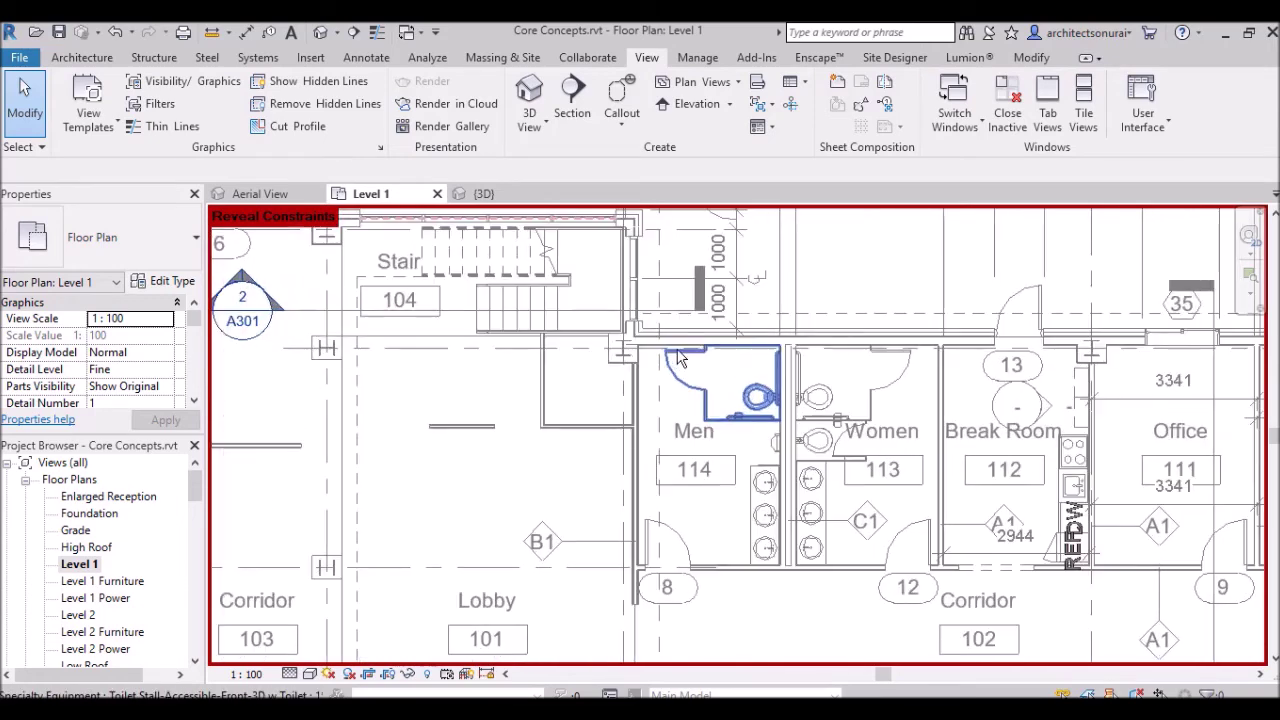
{"action": "scroll", "coordinate": [678, 358], "scroll_direction": "down", "scroll_amount": 2}
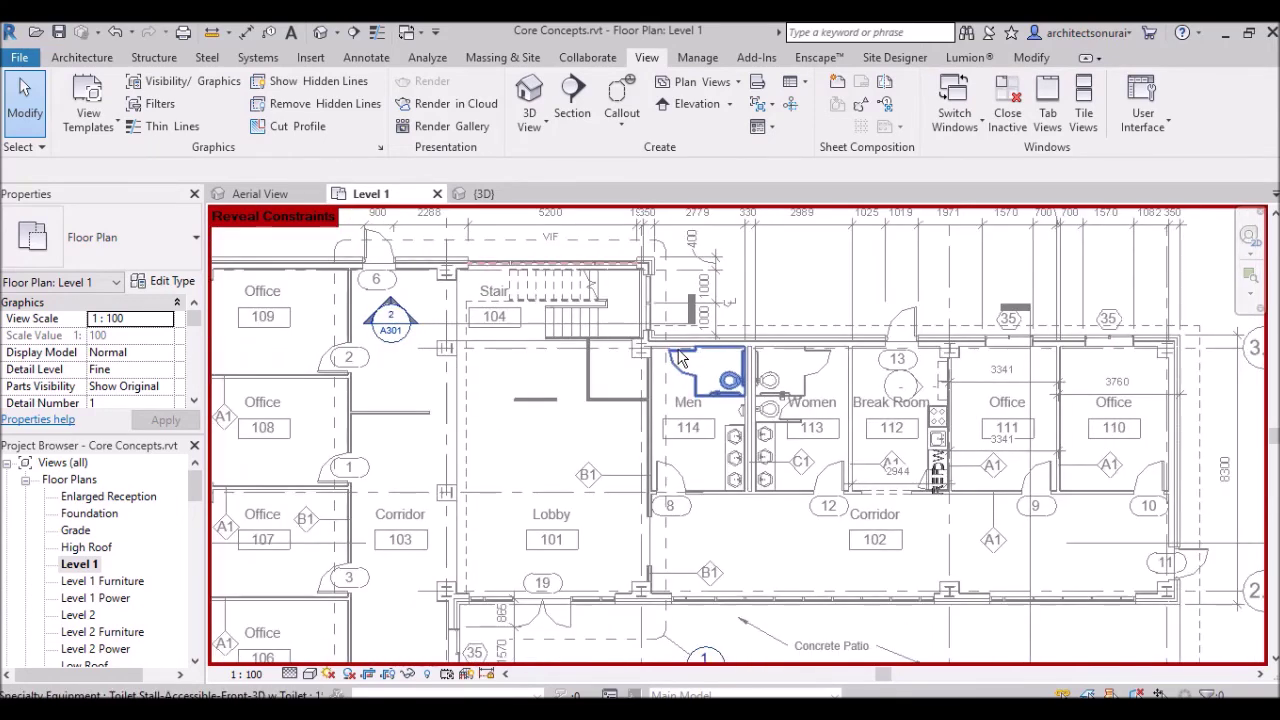
{"action": "scroll", "coordinate": [600, 386], "scroll_direction": "down", "scroll_amount": 2}
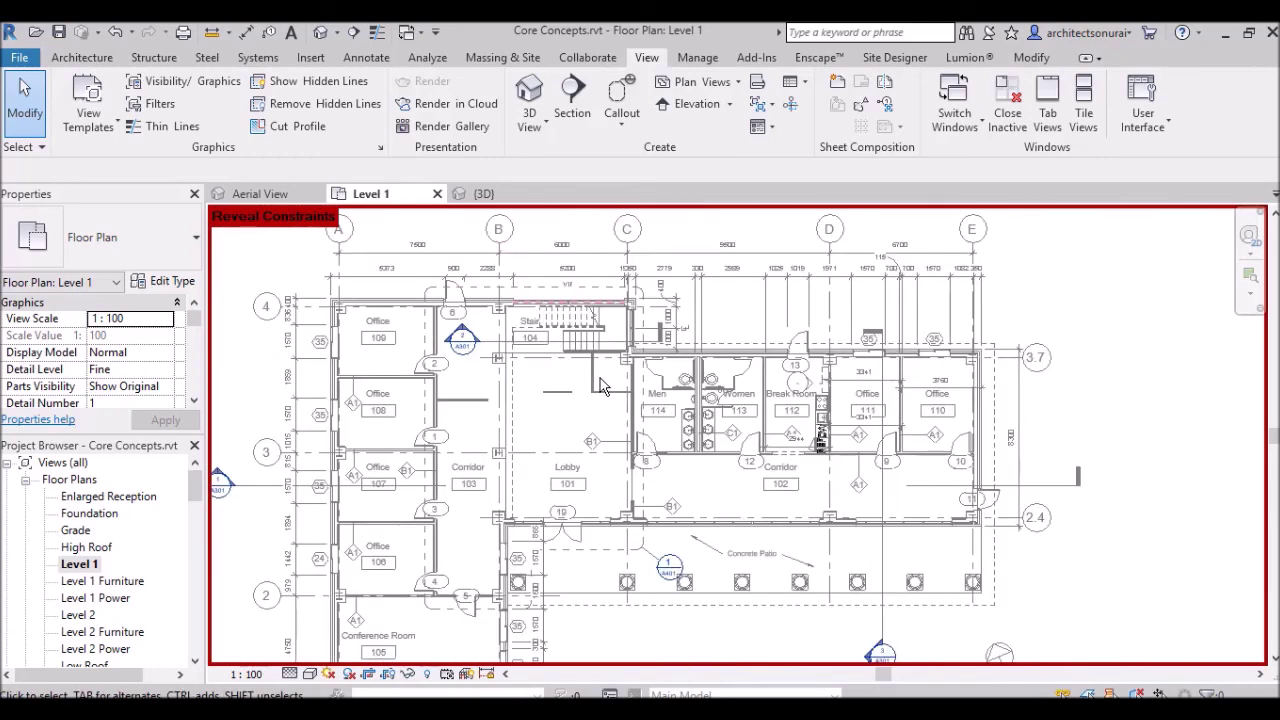
{"action": "scroll", "coordinate": [828, 365], "scroll_direction": "up", "scroll_amount": 2}
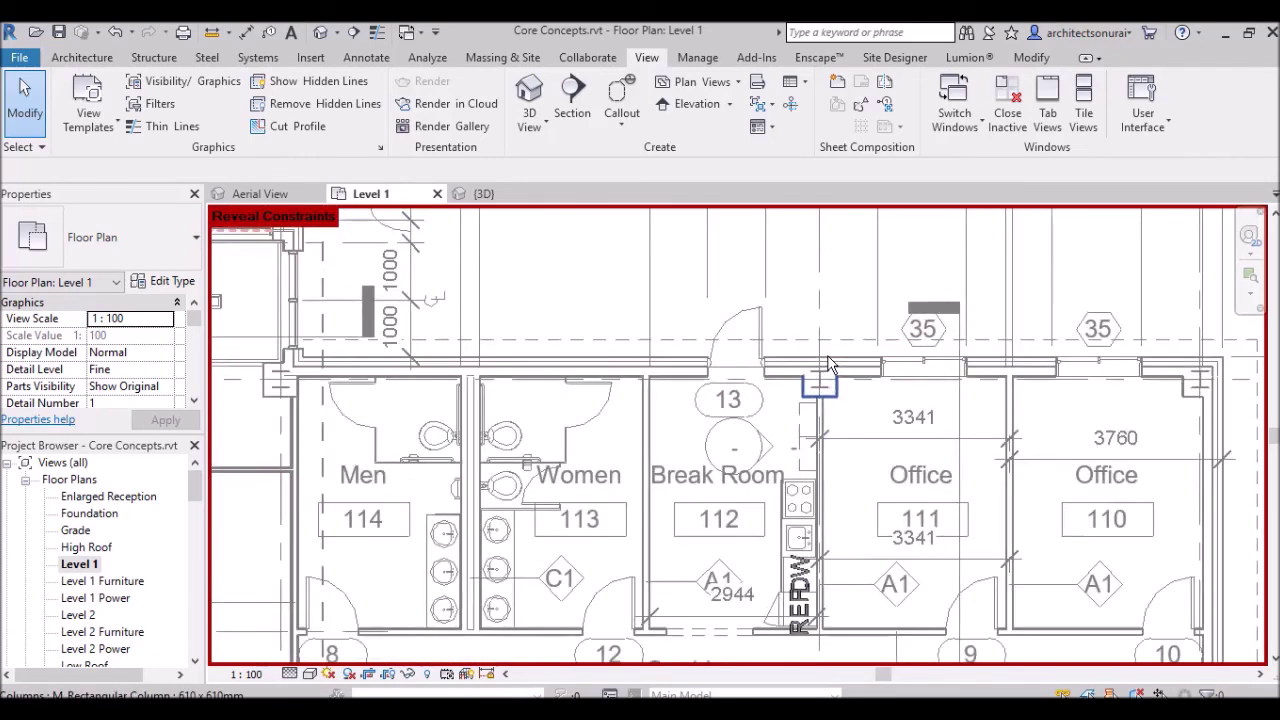
{"action": "scroll", "coordinate": [828, 365], "scroll_direction": "up", "scroll_amount": 2}
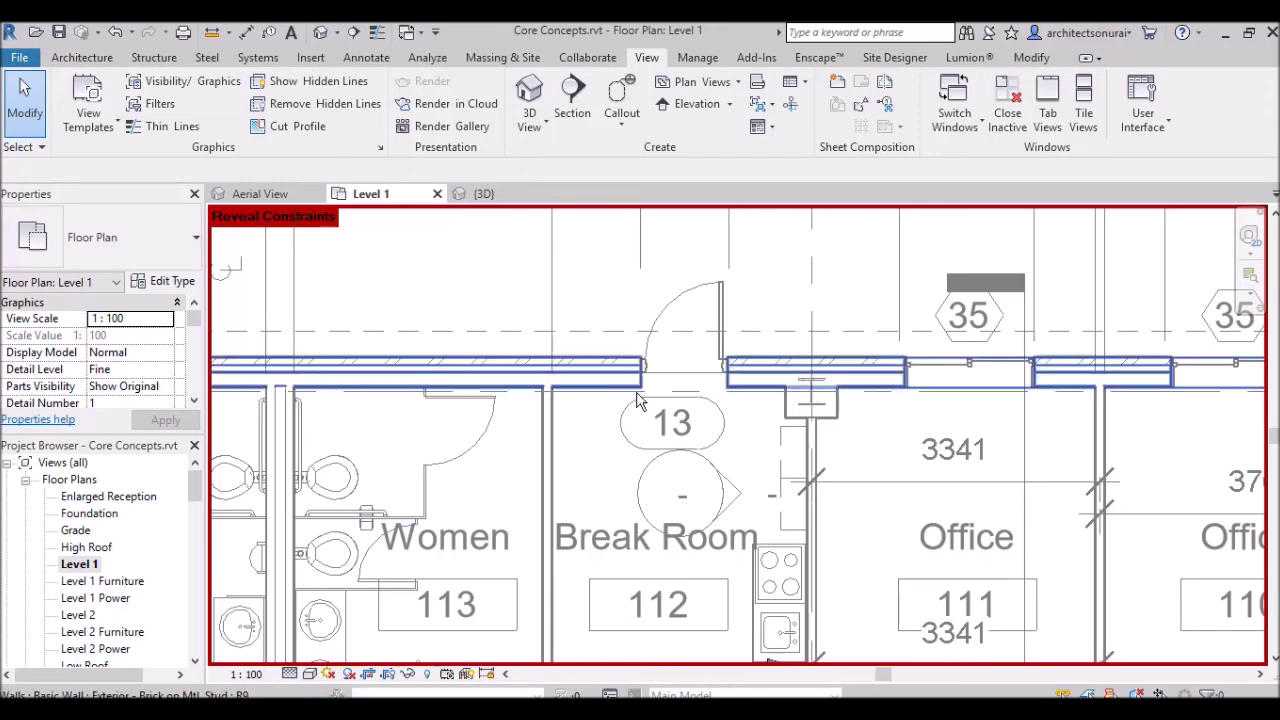
{"action": "scroll", "coordinate": [585, 368], "scroll_direction": "down", "scroll_amount": 2}
{"action": "scroll", "coordinate": [585, 368], "scroll_direction": "down", "scroll_amount": 2}
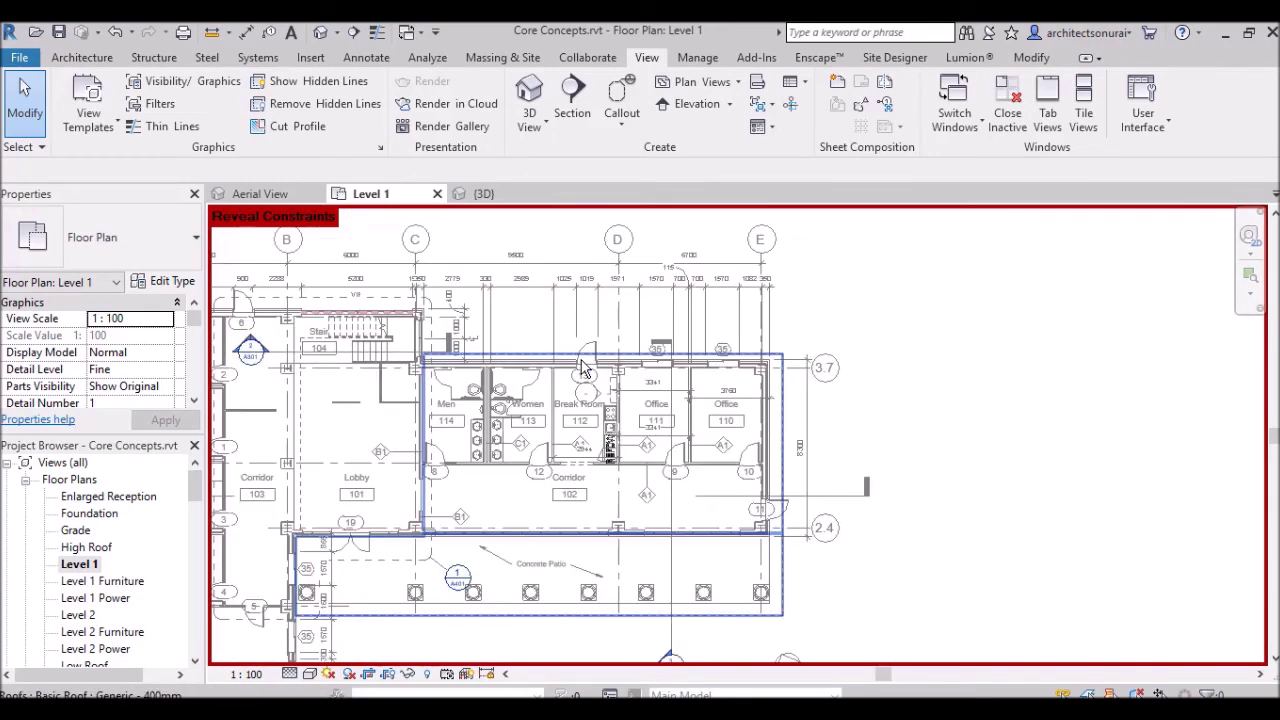
{"action": "left_click", "coordinate": [489, 675]}
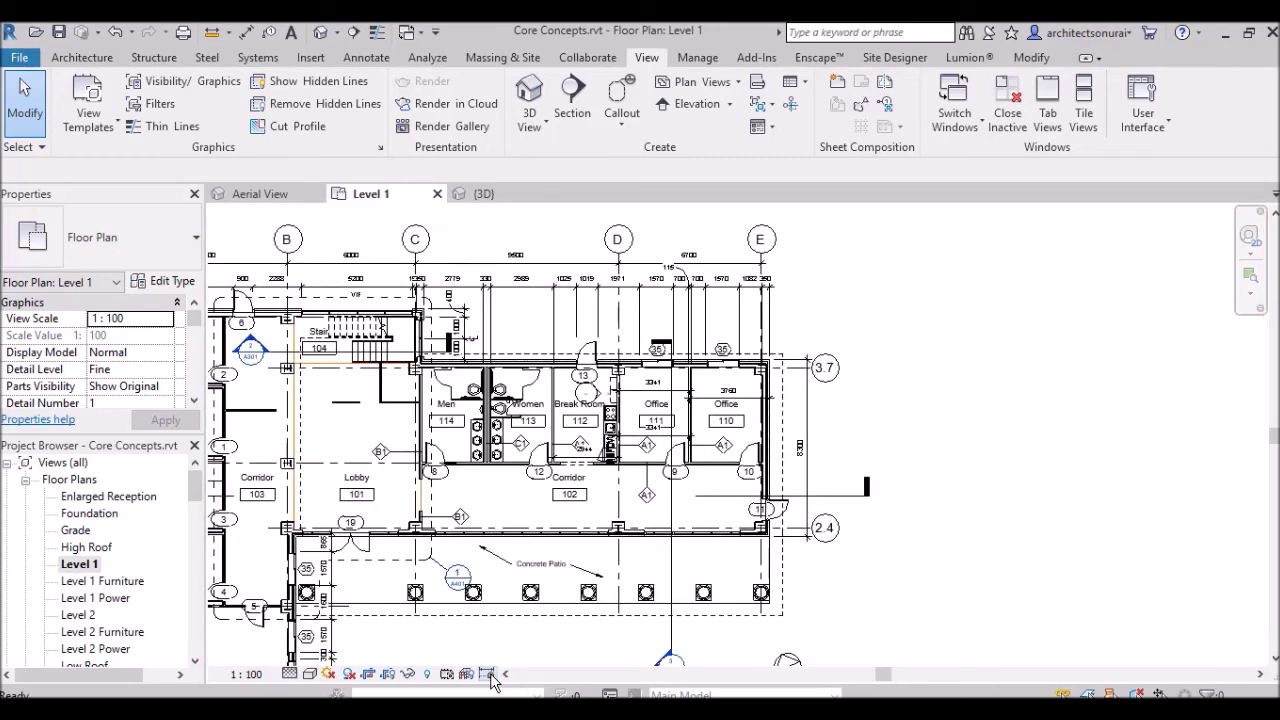
Try to draw a short horizontal Interior - 79mm Partition (1-hr) wall outside the building, beyond grids 3.7 and 2.4, previewing its length increments up close.
{"action": "scroll", "coordinate": [670, 364], "scroll_direction": "up", "scroll_amount": 5}
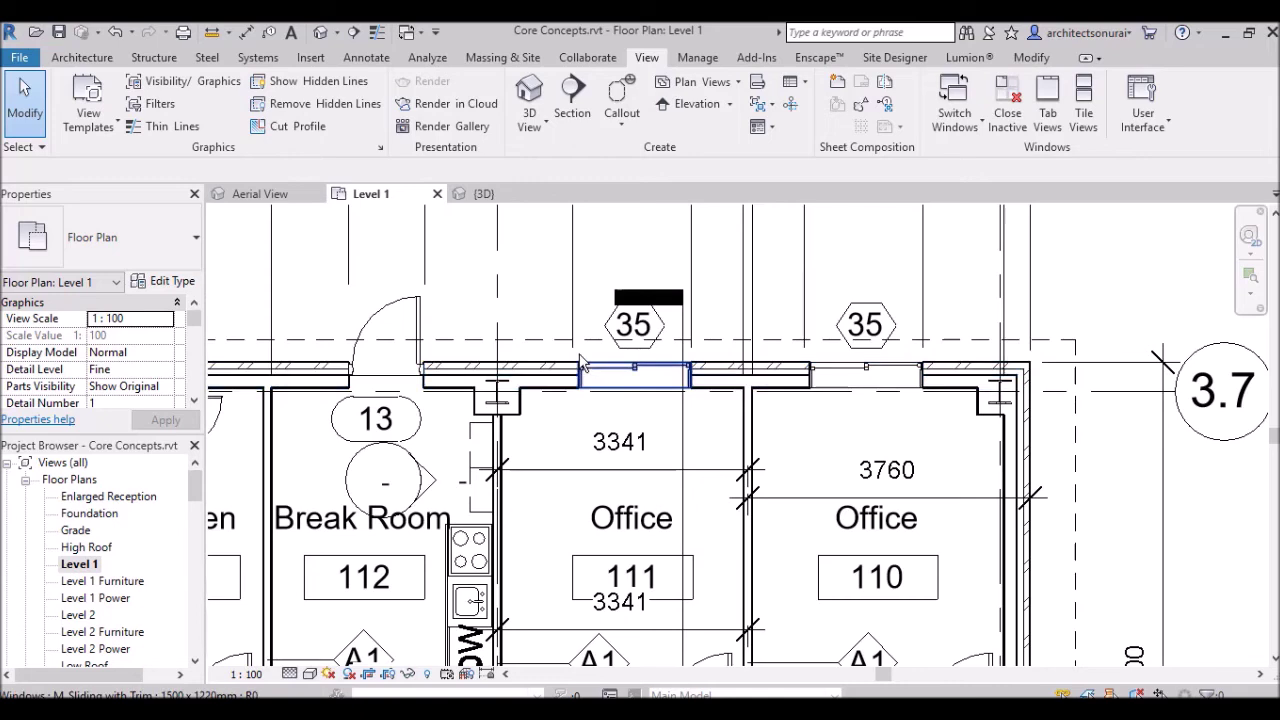
{"action": "scroll", "coordinate": [557, 388], "scroll_direction": "down", "scroll_amount": 4}
{"action": "left_click", "coordinate": [99, 60]}
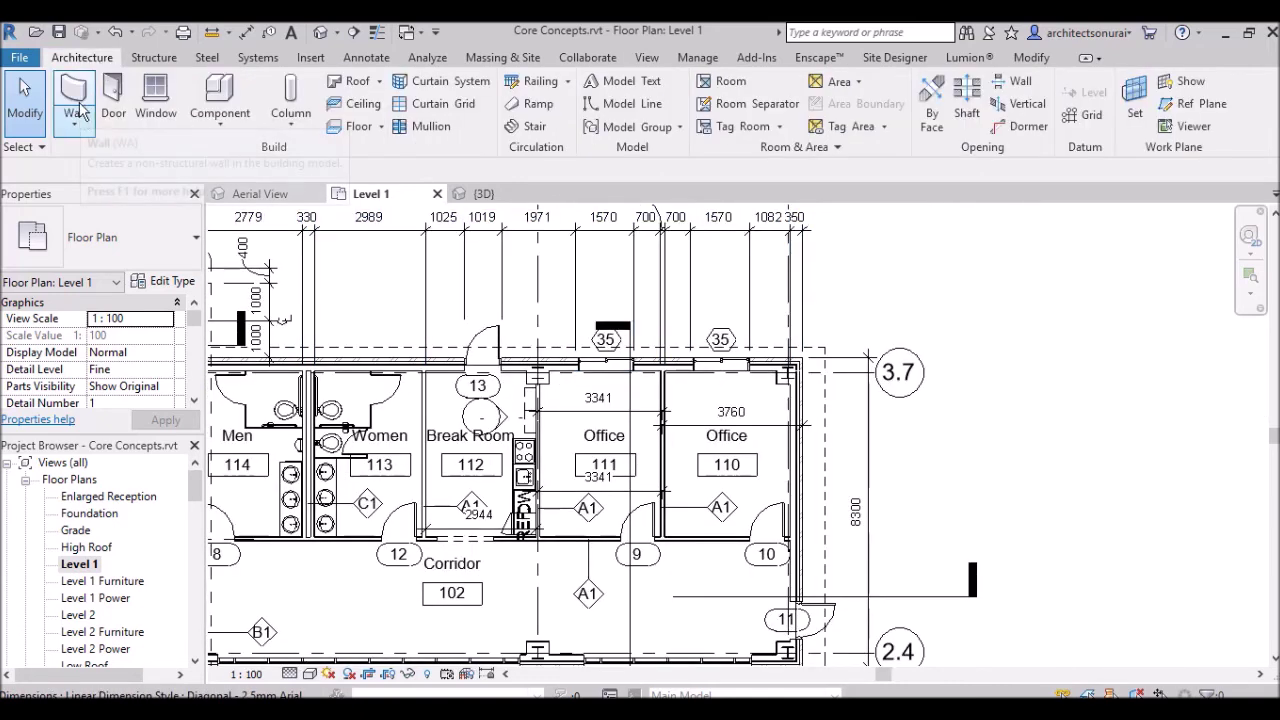
{"action": "left_click", "coordinate": [74, 92]}
{"action": "left_click", "coordinate": [953, 460]}
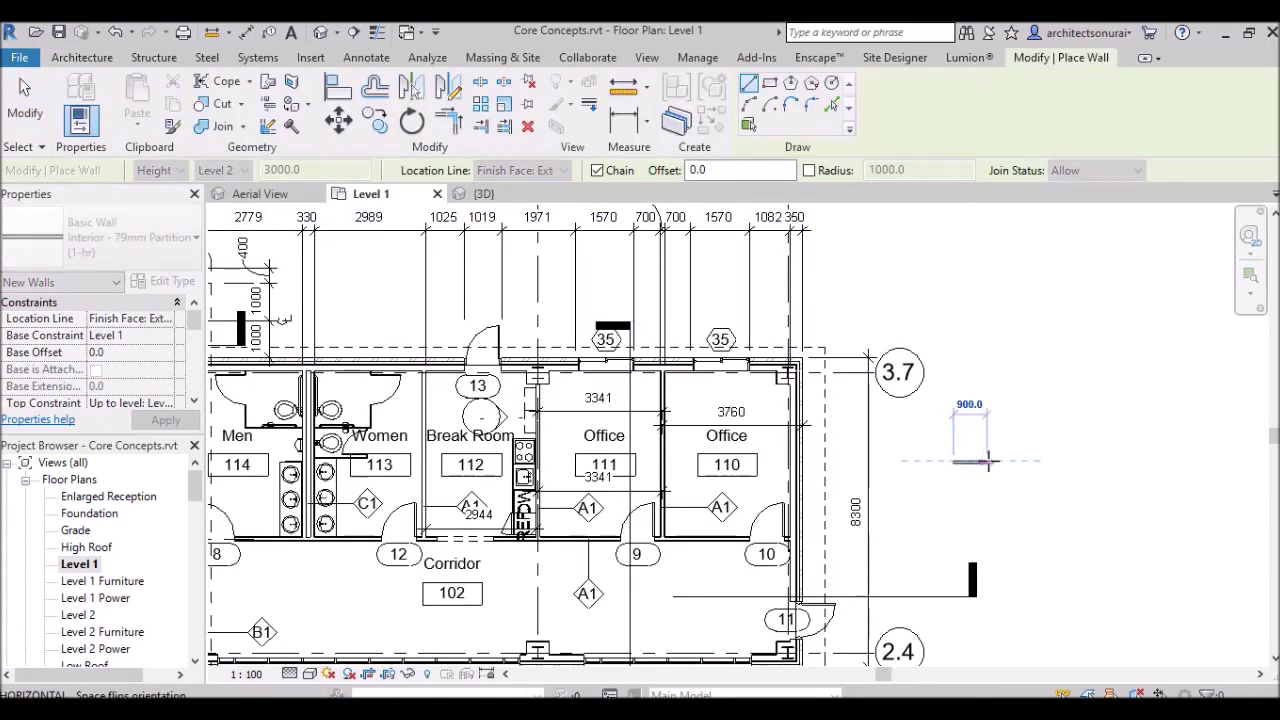
{"action": "scroll", "coordinate": [985, 461], "scroll_direction": "up", "scroll_amount": 5}
{"action": "scroll", "coordinate": [989, 461], "scroll_direction": "up", "scroll_amount": 2}
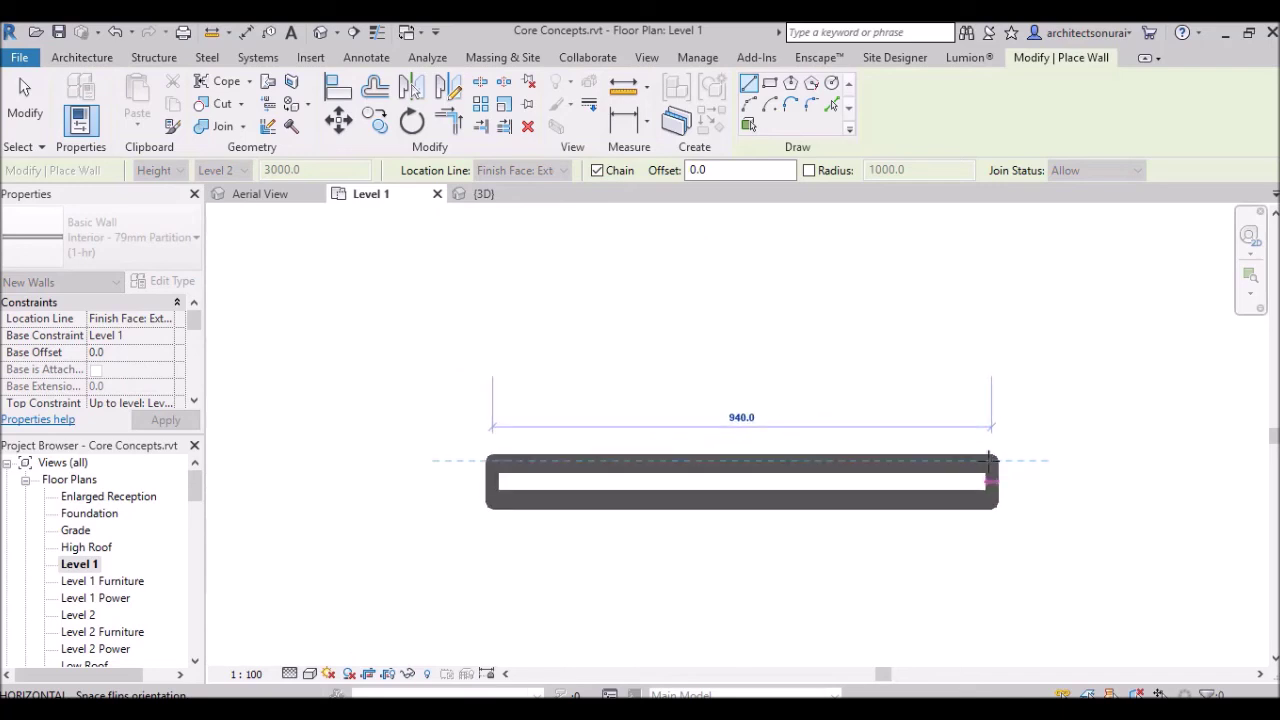
{"action": "left_click", "coordinate": [921, 461]}
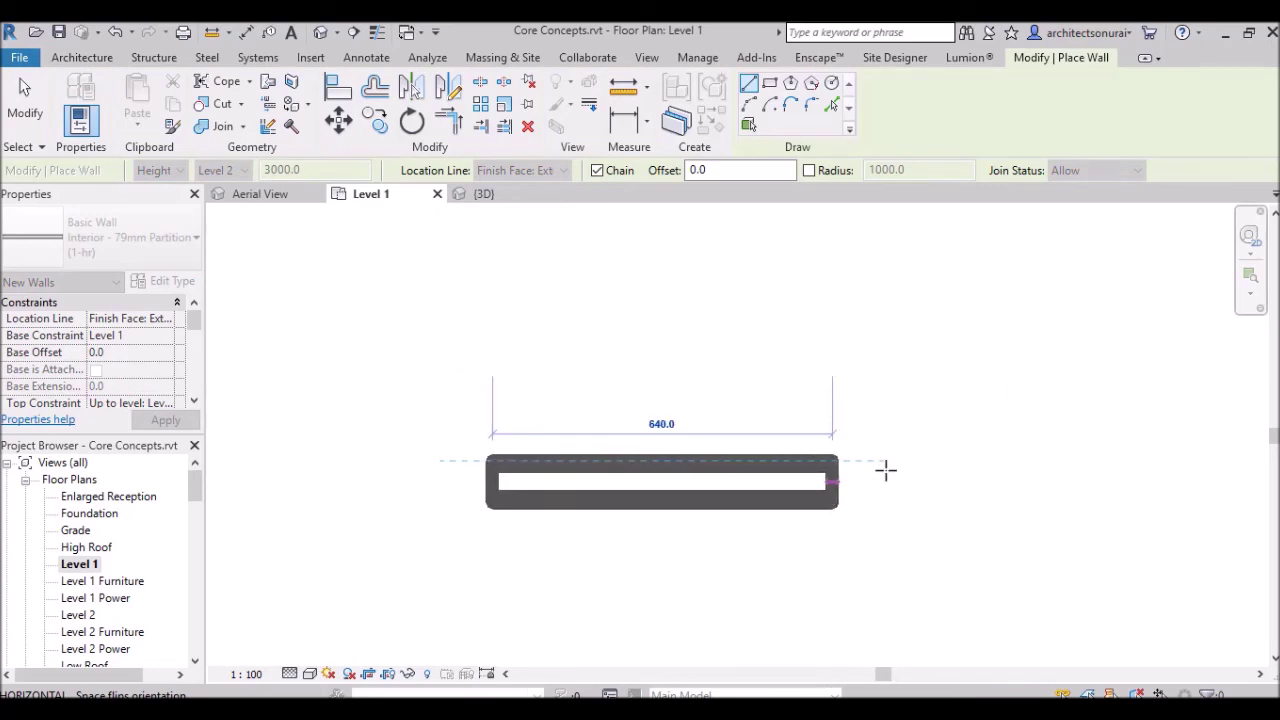
{"action": "left_click", "coordinate": [738, 472]}
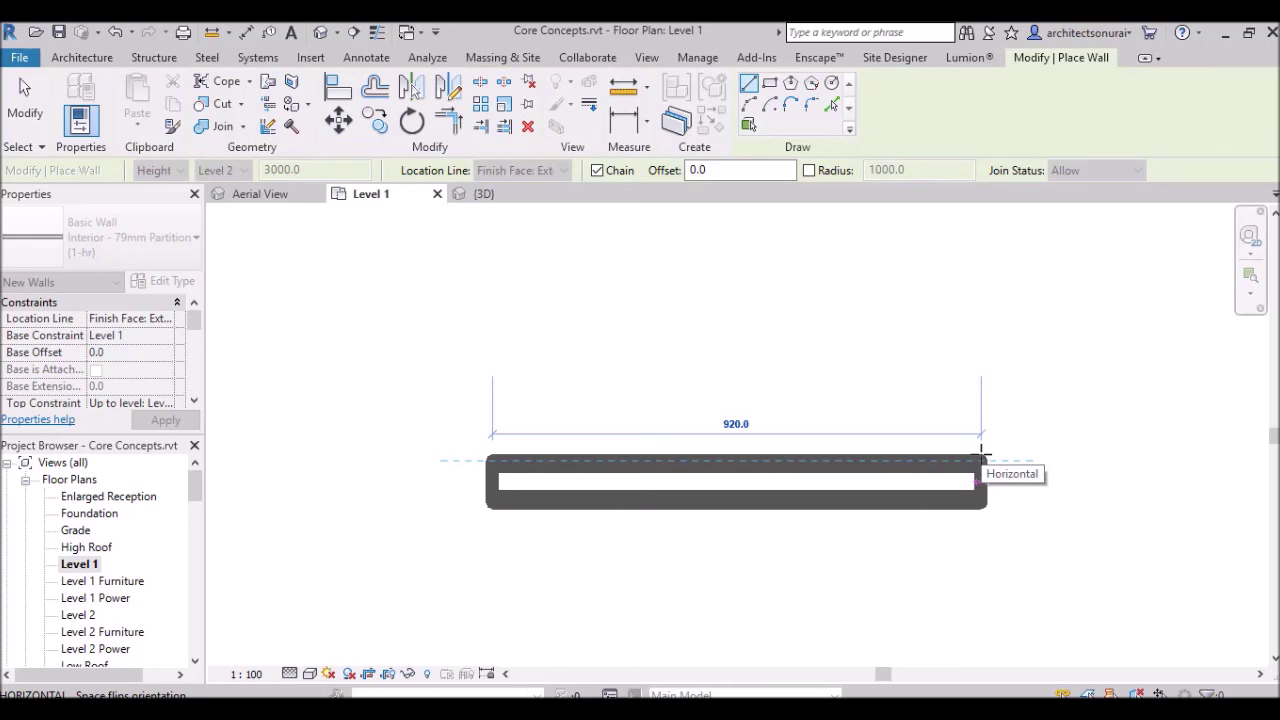
{"action": "key", "text": "Escape"}
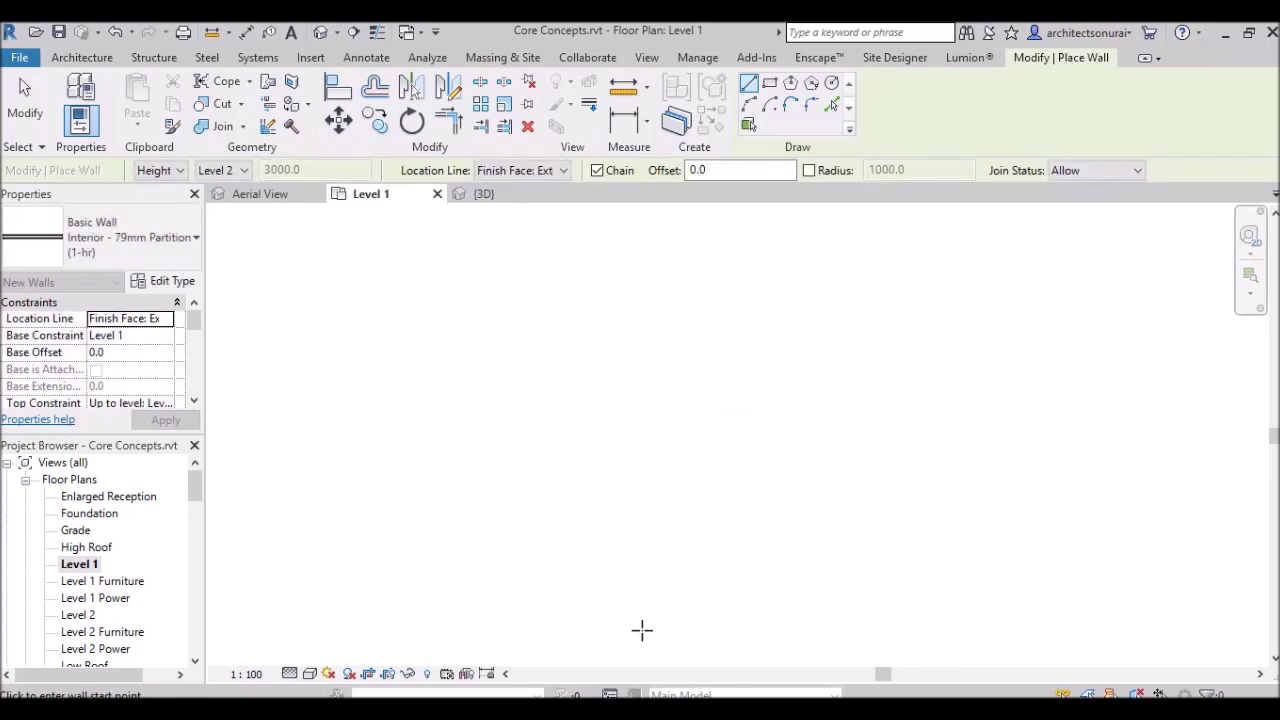